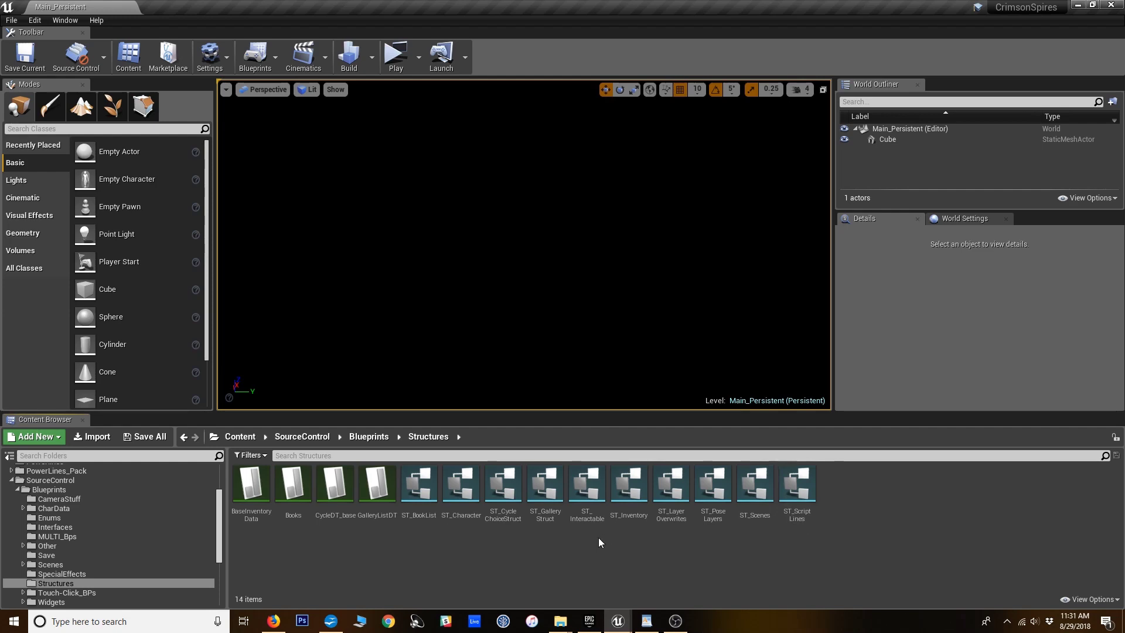
Open the ST_ScriptLines structure and review its Sound, Text, SpecialEvent, SpecialEffect and CharHorizontal variables
{"action": "double_click", "coordinate": [797, 489]}
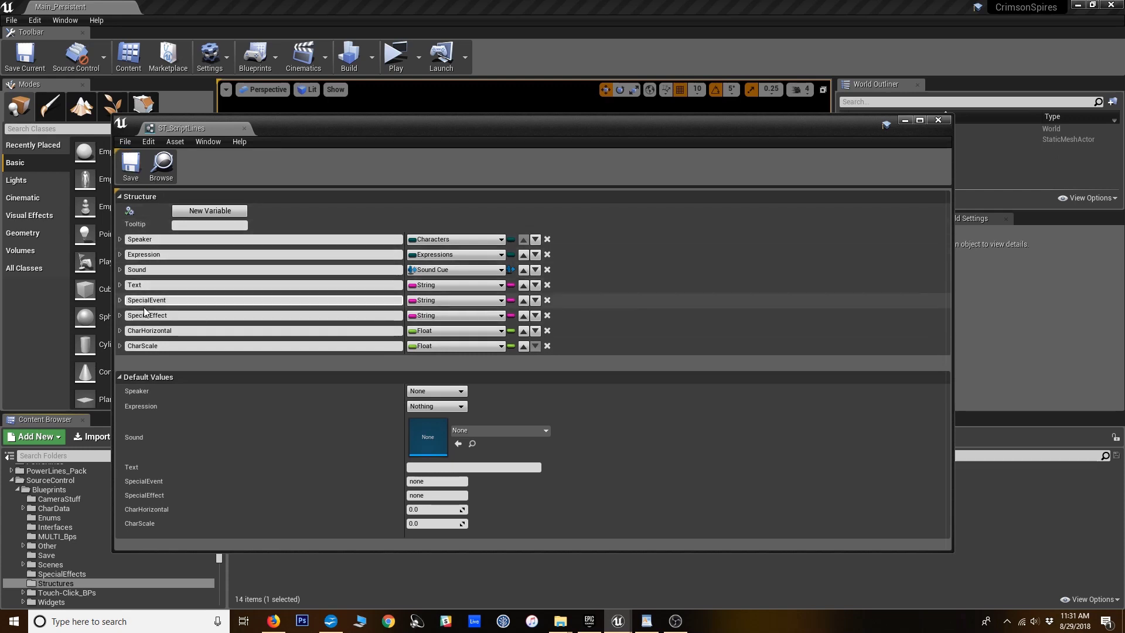
{"action": "left_click", "coordinate": [160, 270]}
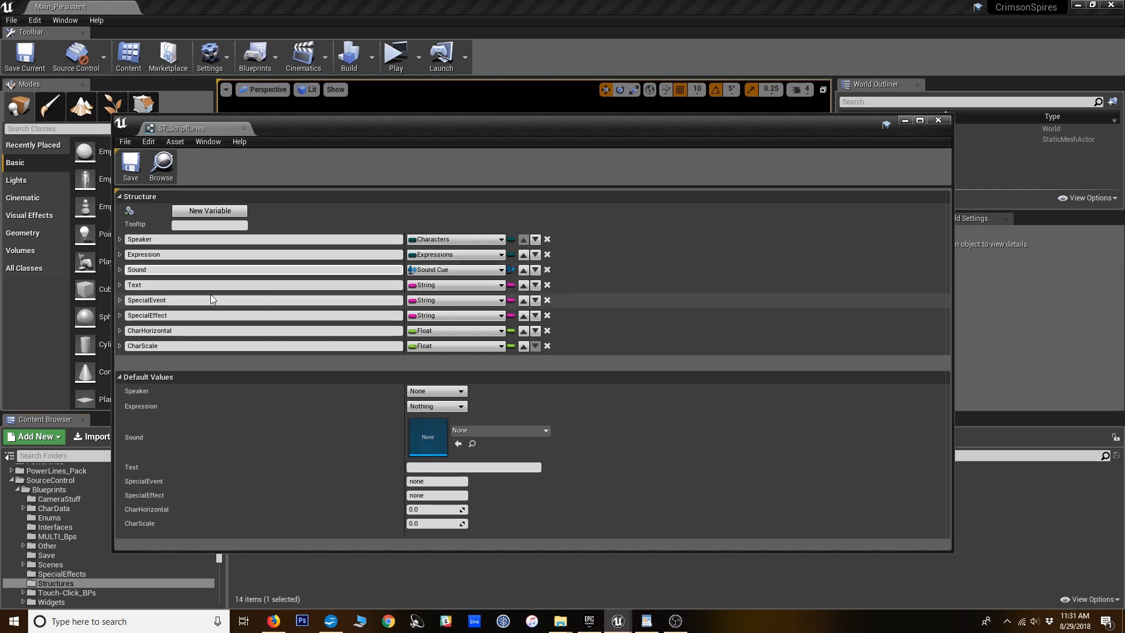
{"action": "left_click", "coordinate": [176, 286]}
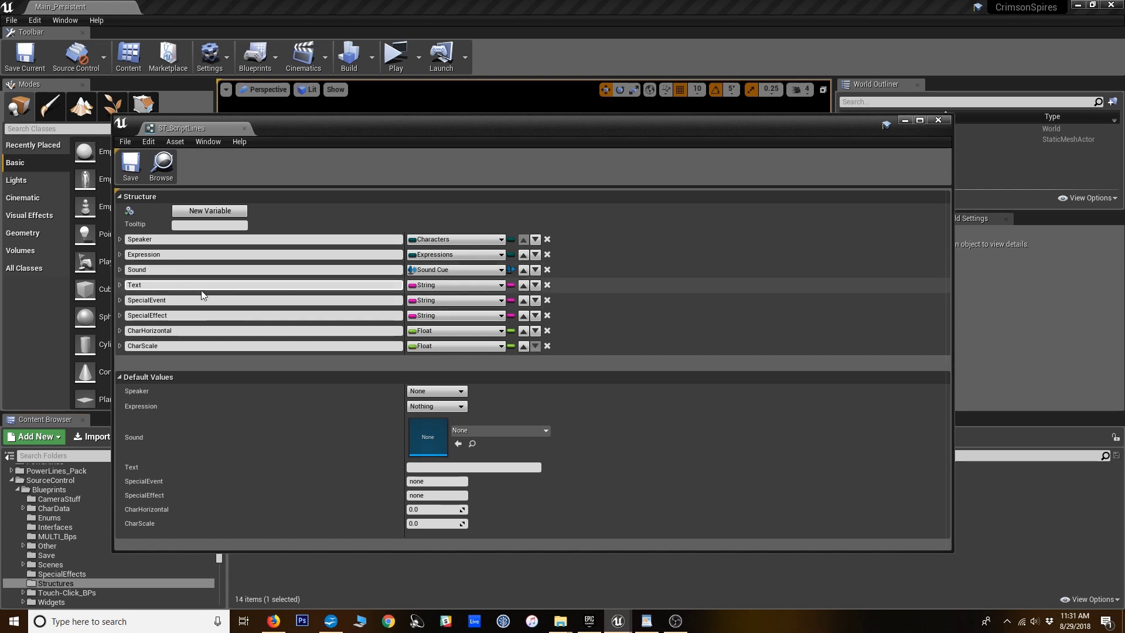
{"action": "left_click", "coordinate": [172, 300]}
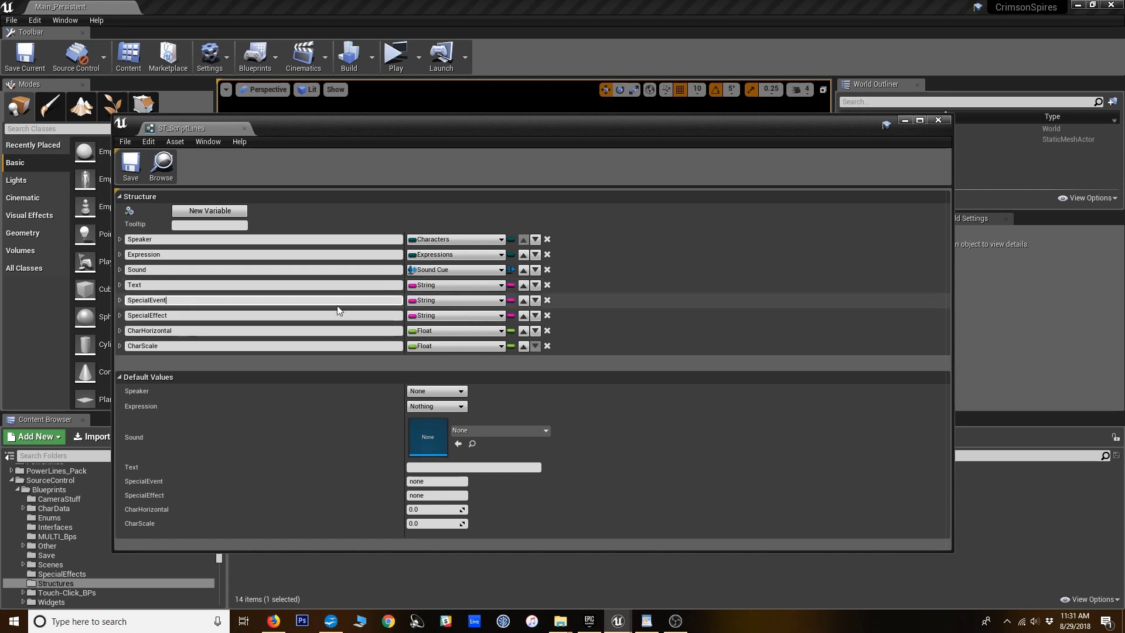
{"action": "left_click", "coordinate": [169, 316]}
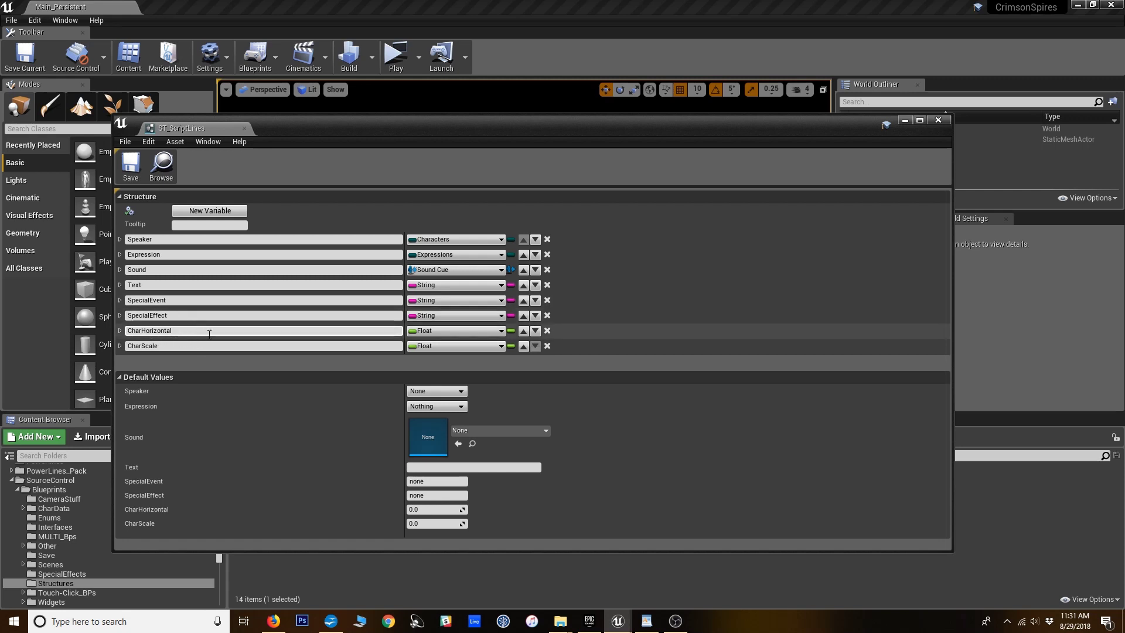
{"action": "left_click", "coordinate": [175, 333]}
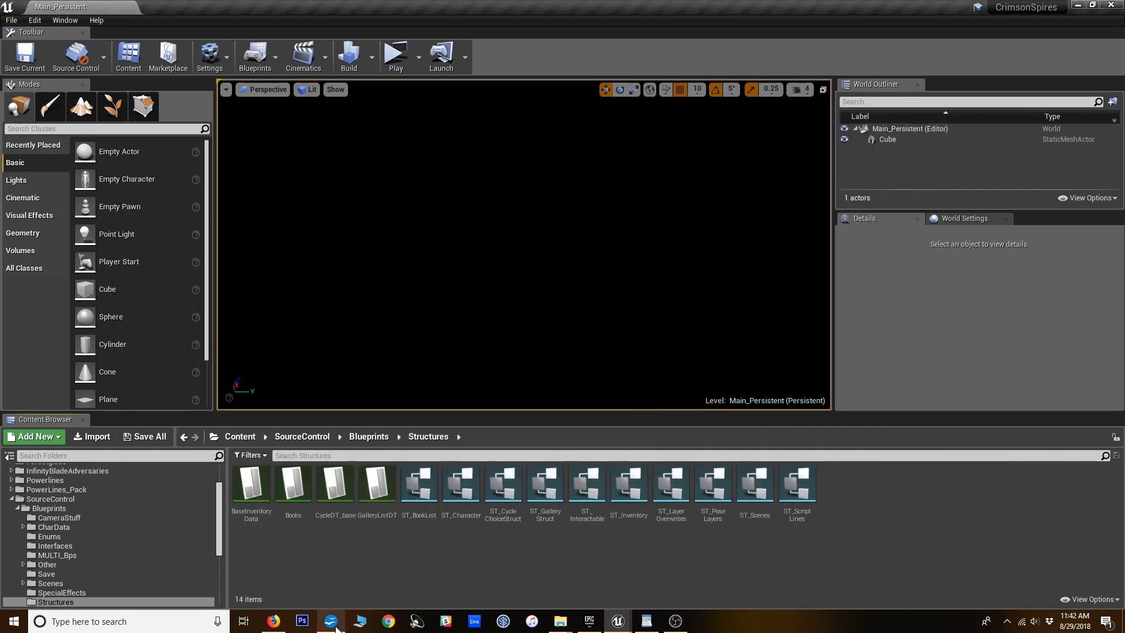
Bring up the Writer script and select the ;Narrator;Nothing;; replacement text in the WordPad notes
{"action": "left_click", "coordinate": [337, 627]}
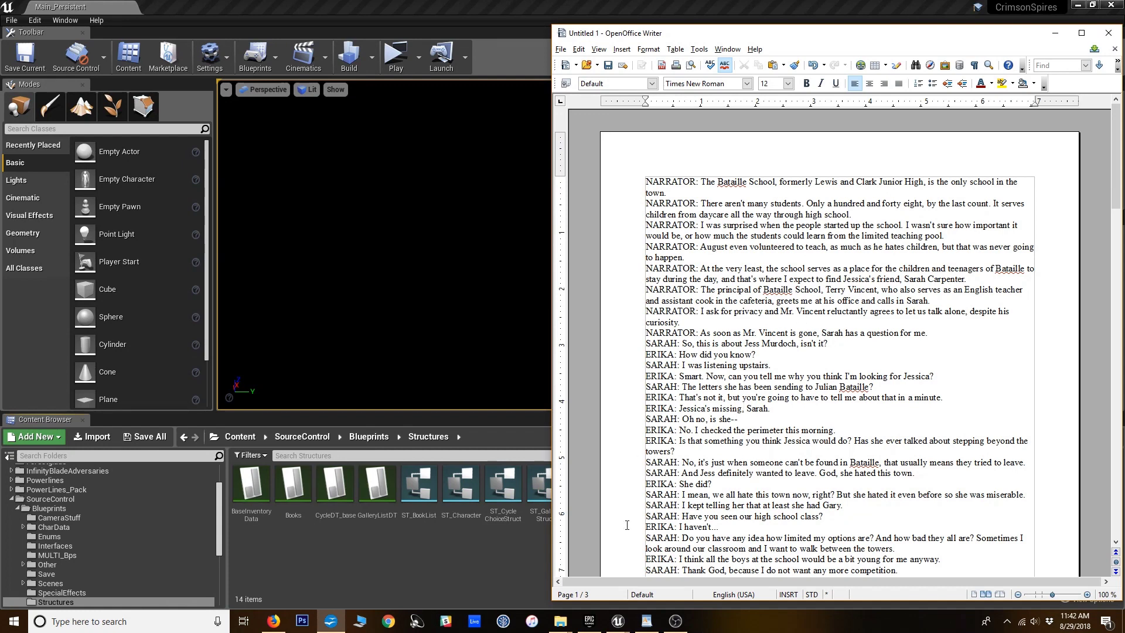
{"action": "left_click", "coordinate": [646, 620]}
{"action": "left_click", "coordinate": [417, 398]}
{"action": "left_click_drag", "start_coordinate": [329, 282], "coordinate": [443, 287]}
{"action": "key", "text": "ctrl+c"}
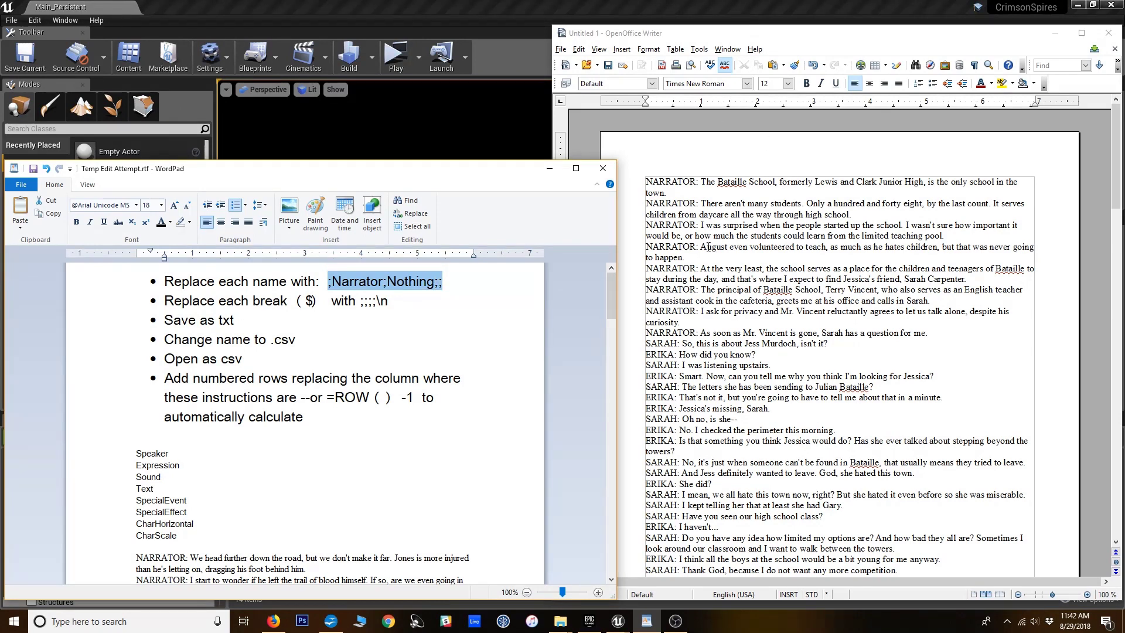
{"action": "left_click", "coordinate": [679, 182]}
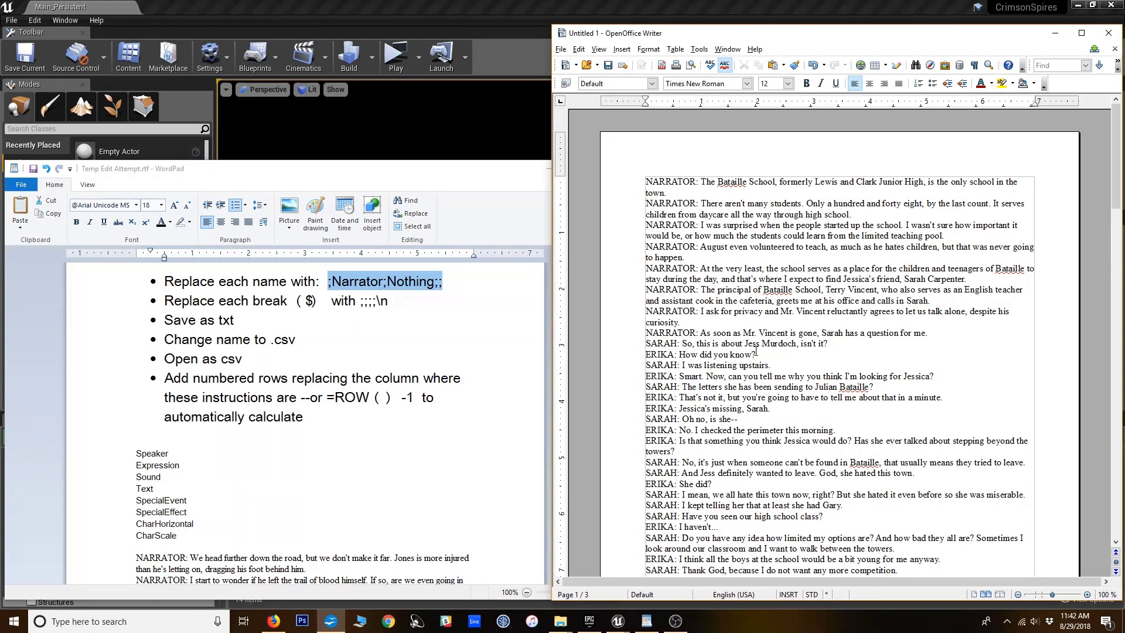
Use Find & Replace to replace every NARRATOR: with ;Narrator;Nothing;;
{"action": "left_click", "coordinate": [579, 51]}
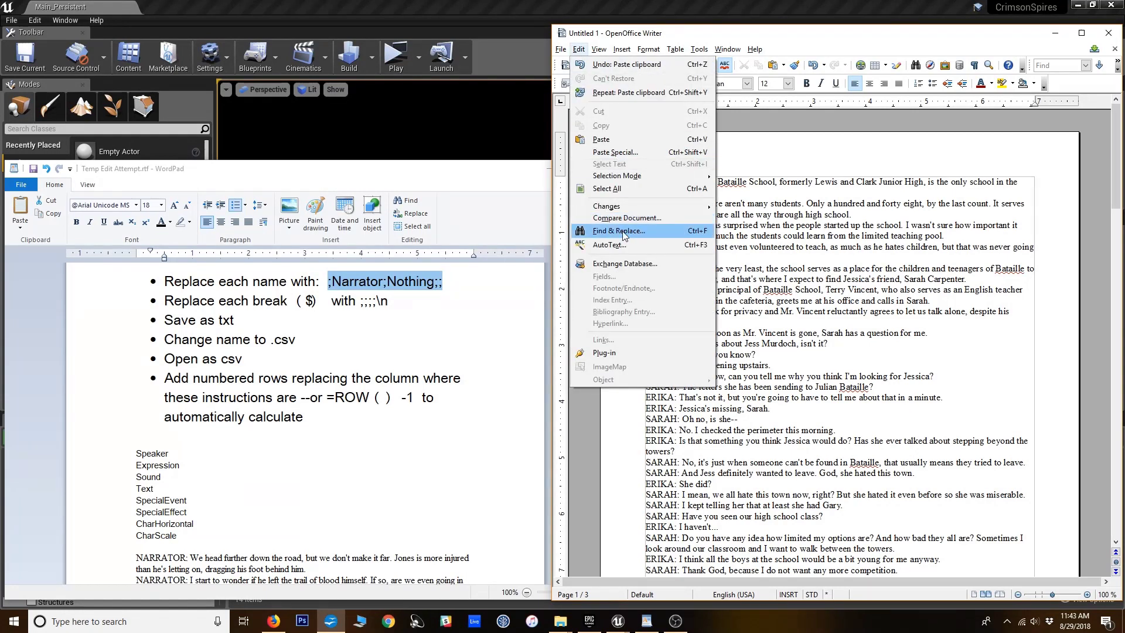
{"action": "left_click", "coordinate": [657, 232]}
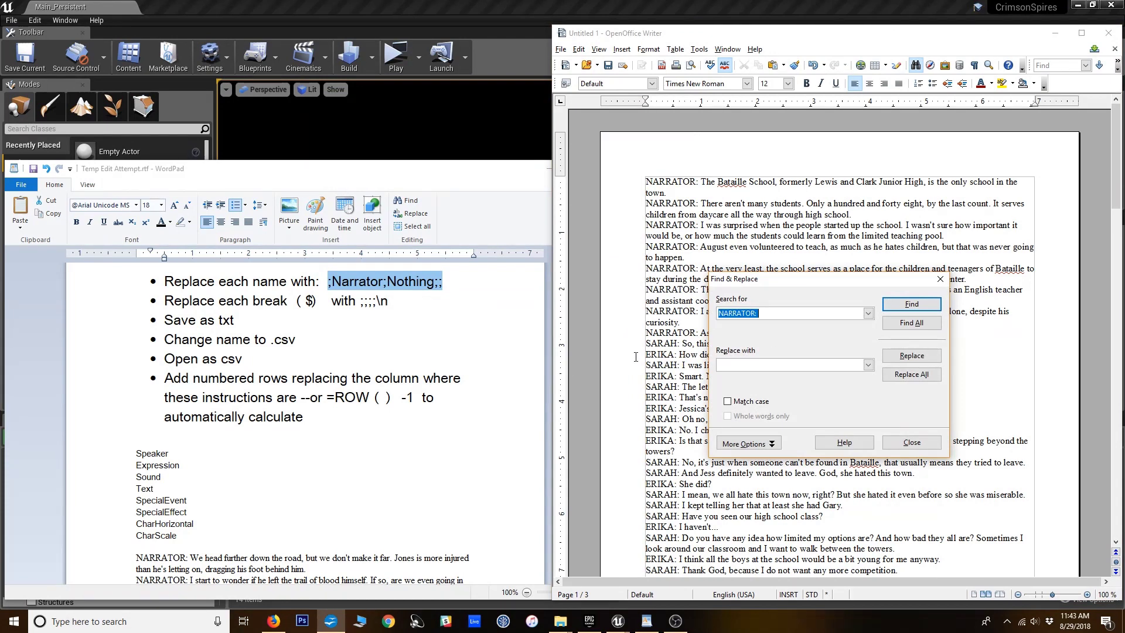
{"action": "left_click", "coordinate": [766, 315]}
{"action": "key", "text": "ctrl+v"}
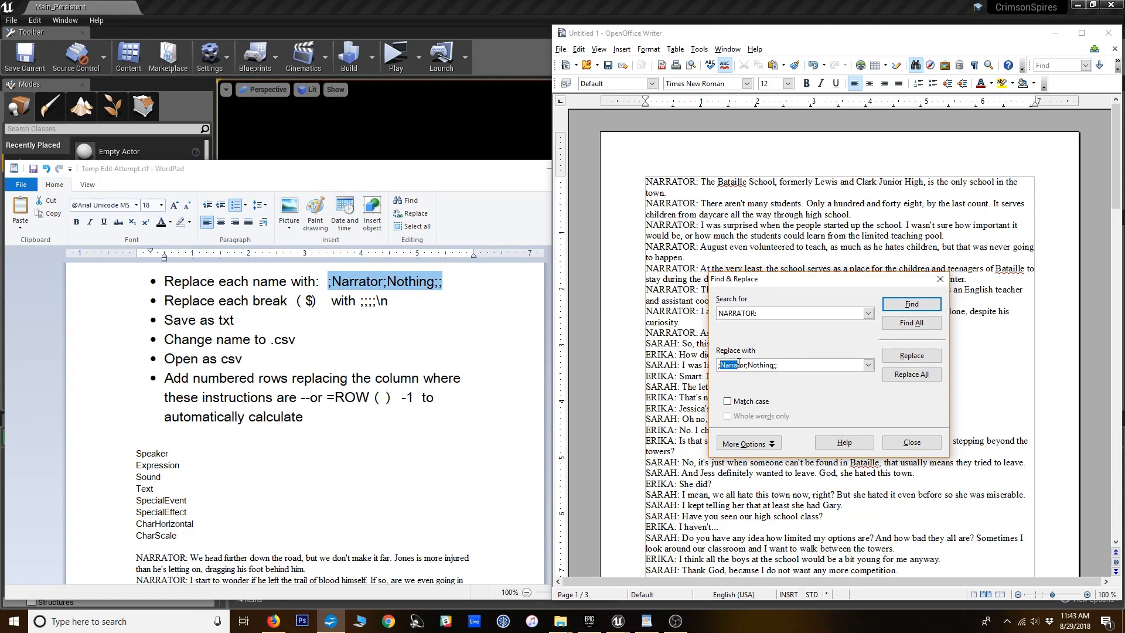
{"action": "left_click_drag", "start_coordinate": [749, 367], "coordinate": [774, 369]}
{"action": "left_click", "coordinate": [794, 364]}
{"action": "left_click", "coordinate": [919, 377]}
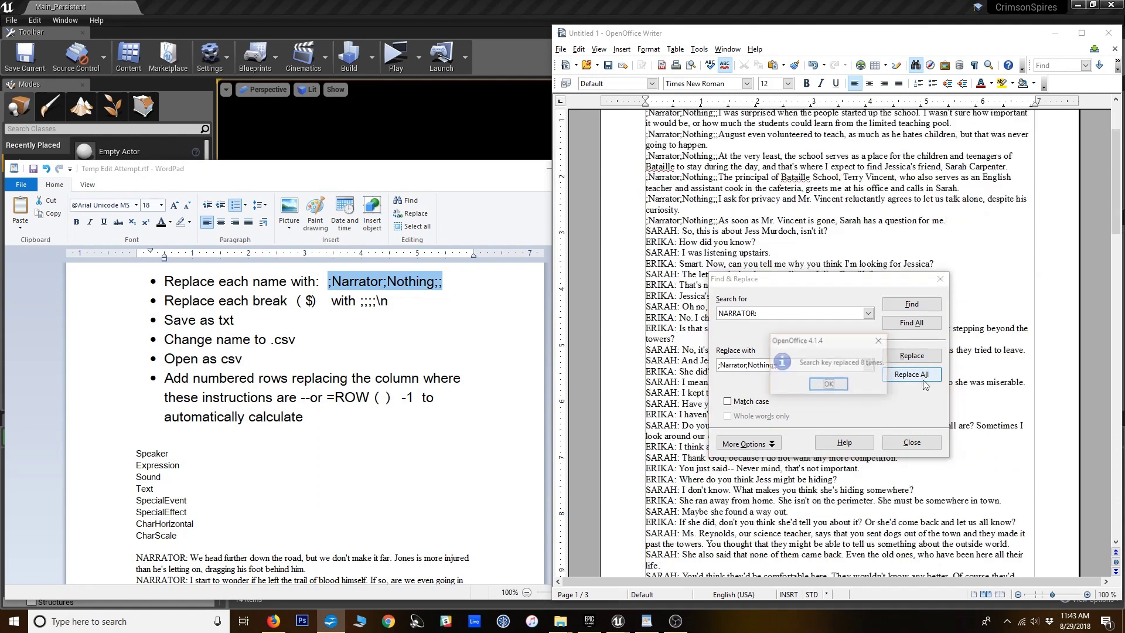
{"action": "left_click", "coordinate": [828, 384]}
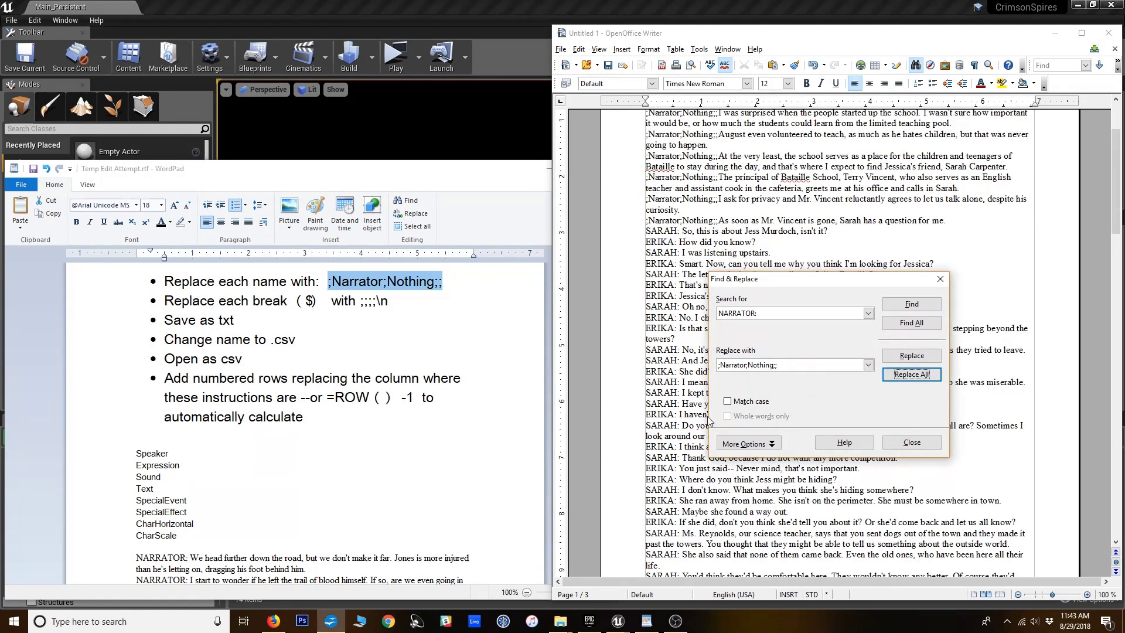
Change the search term to SARAH: and the replacement to ;Sarah;Nothing;;
{"action": "left_click_drag", "start_coordinate": [739, 287], "coordinate": [842, 270]}
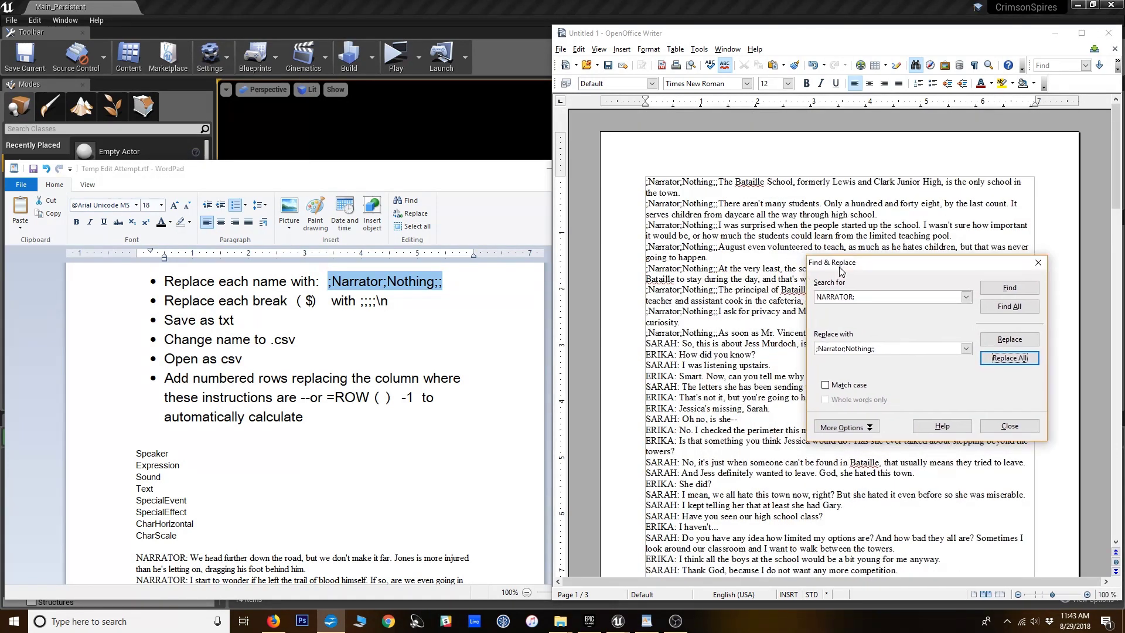
{"action": "double_click", "coordinate": [669, 343]}
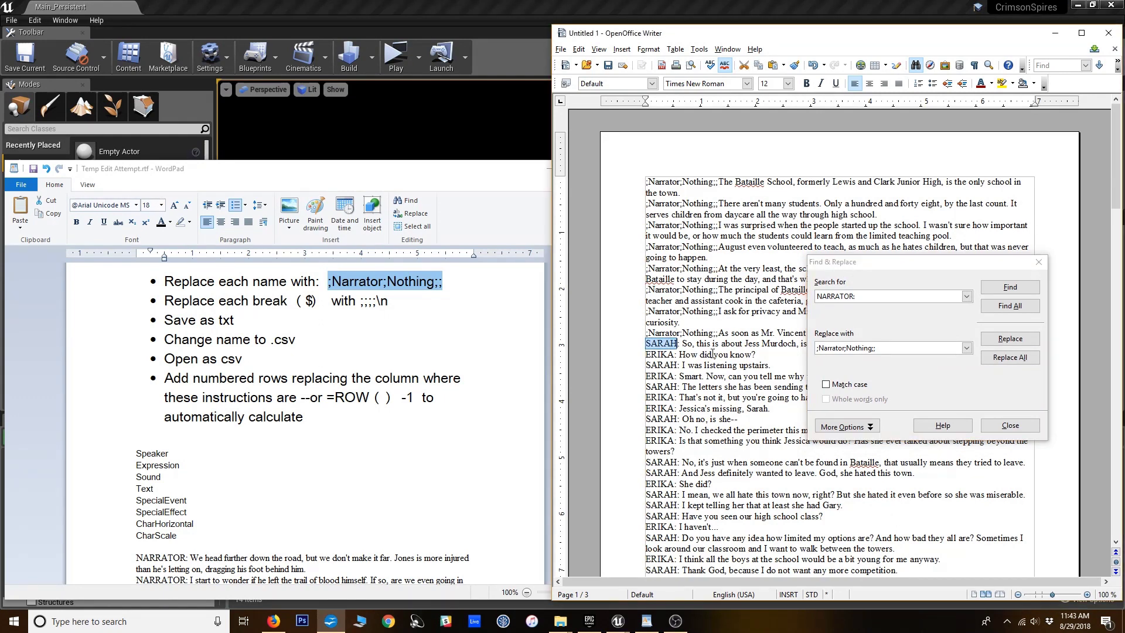
{"action": "left_click", "coordinate": [841, 297]}
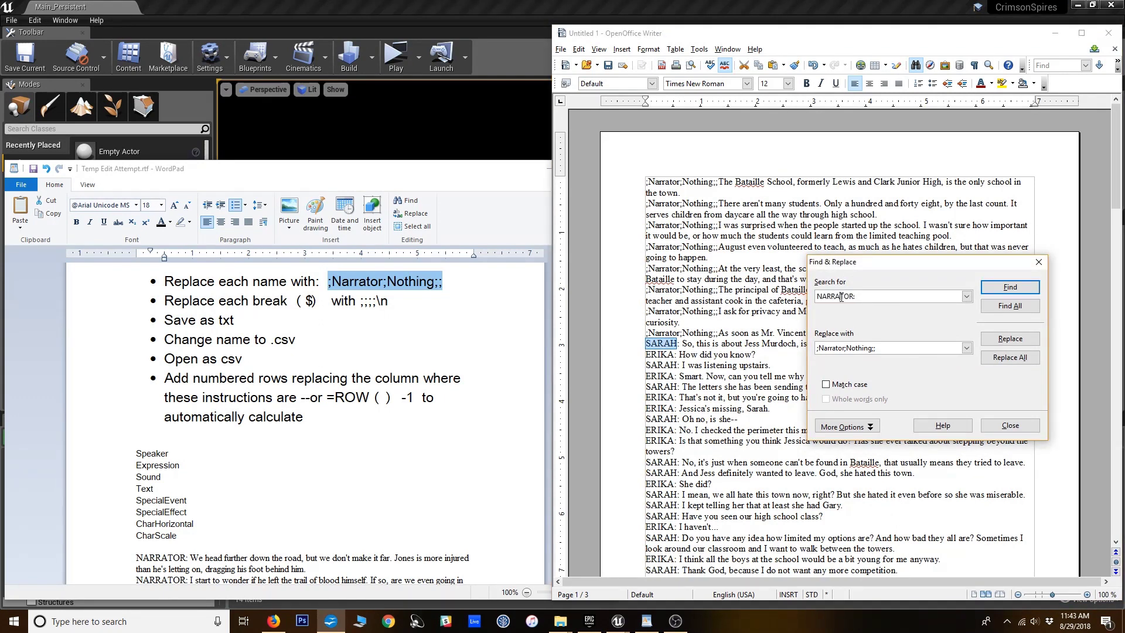
{"action": "left_click_drag", "start_coordinate": [852, 296], "coordinate": [803, 297]}
{"action": "type", "text": "SARAH:"}
{"action": "double_click", "coordinate": [837, 350]}
{"action": "type", "text": "Sara"}
Open the Characters enum from Unreal's Enums folder and check how Sarah is spelled
{"action": "left_click", "coordinate": [511, 101]}
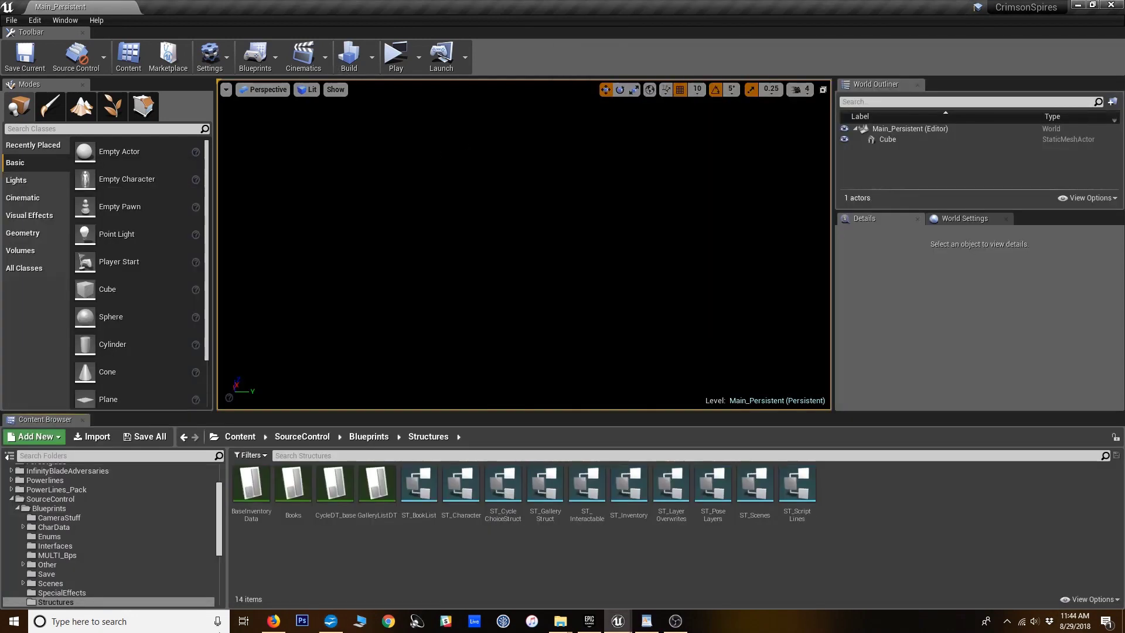
{"action": "left_click", "coordinate": [45, 538]}
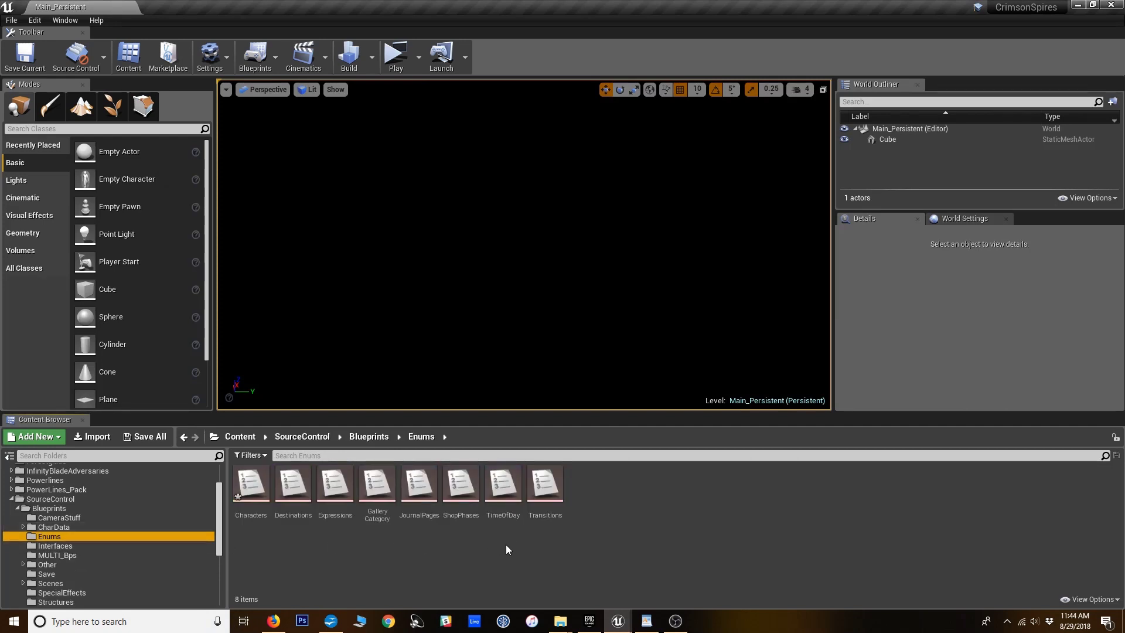
{"action": "double_click", "coordinate": [250, 484]}
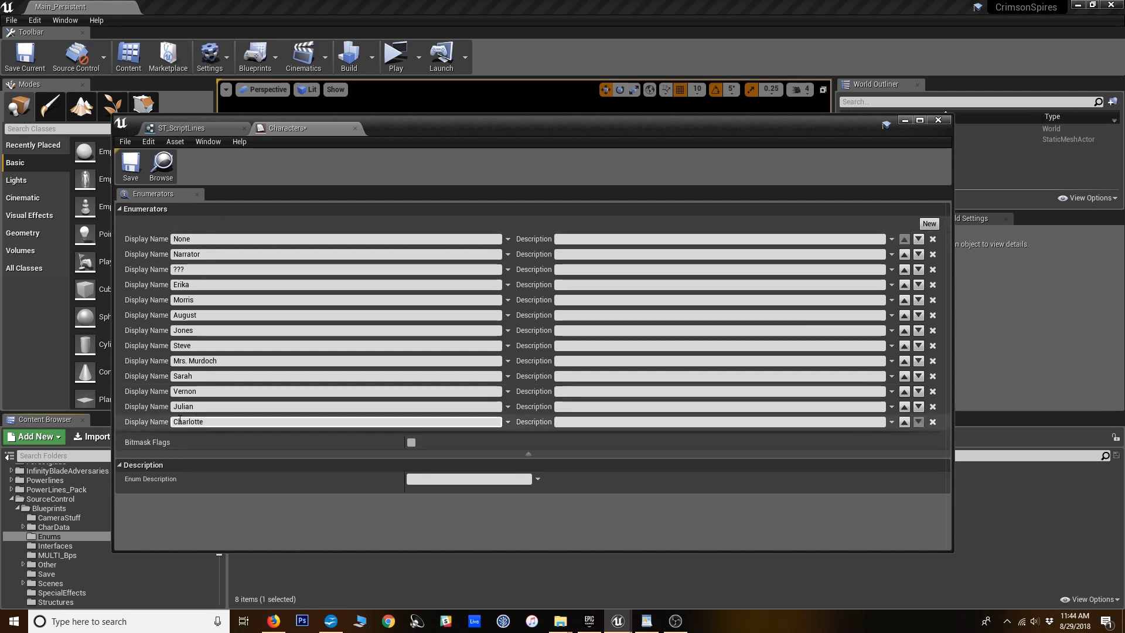
{"action": "left_click", "coordinate": [204, 376]}
{"action": "left_click", "coordinate": [204, 376]}
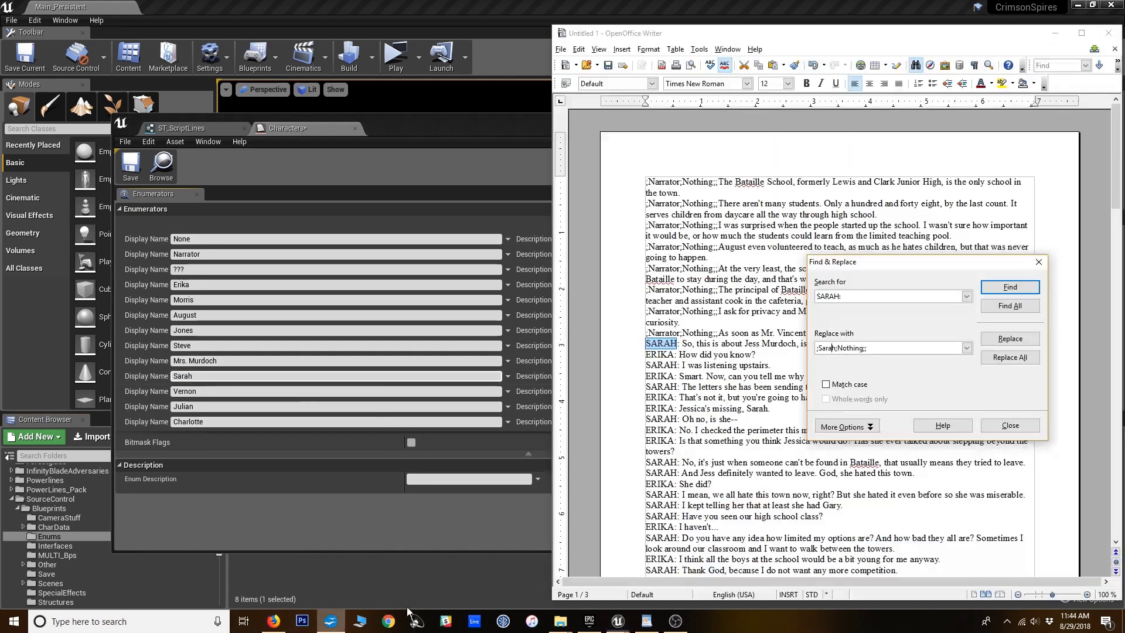
{"action": "left_click", "coordinate": [330, 622]}
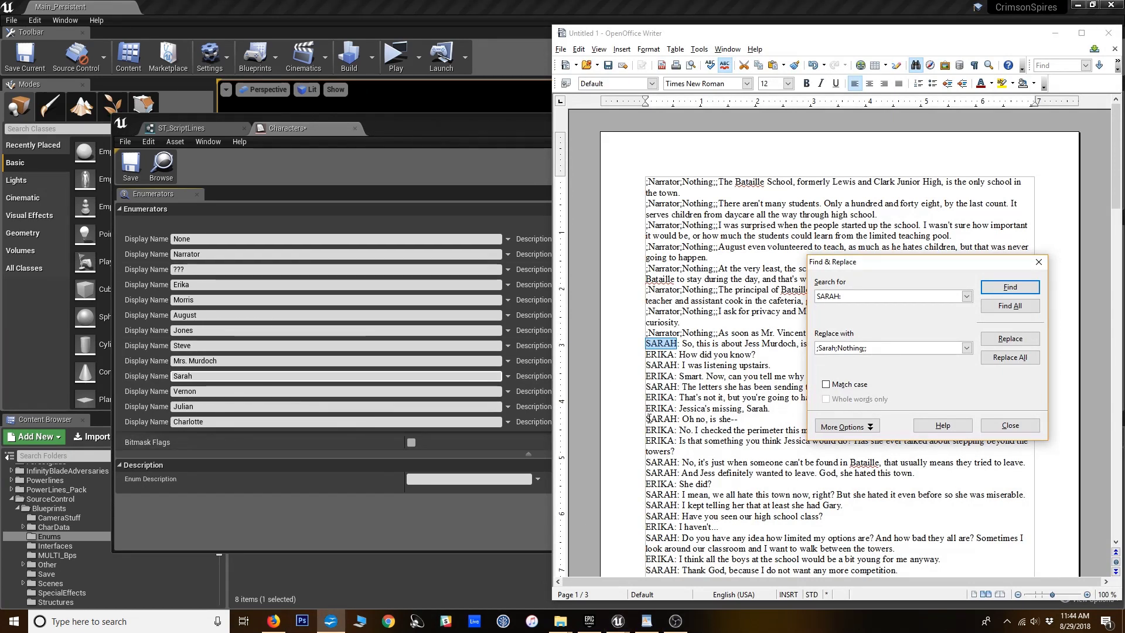
Replace every SARAH: in the script with ;Sarah;Nothing;;
{"action": "left_click", "coordinate": [645, 622]}
{"action": "left_click", "coordinate": [872, 301]}
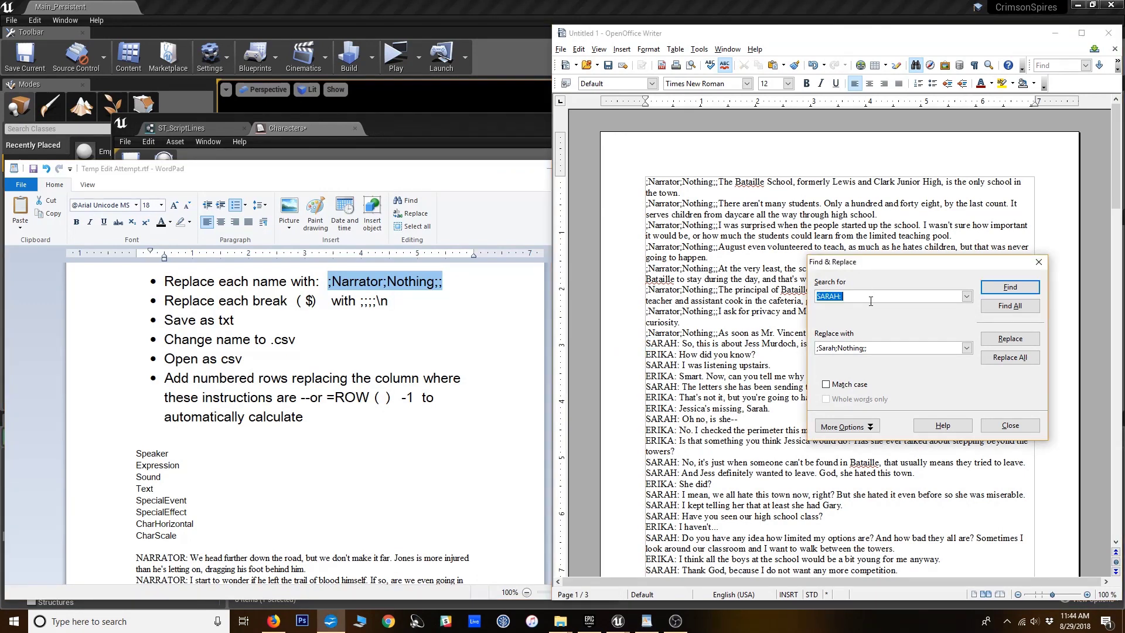
{"action": "left_click", "coordinate": [1010, 358]}
{"action": "key", "text": "Return"}
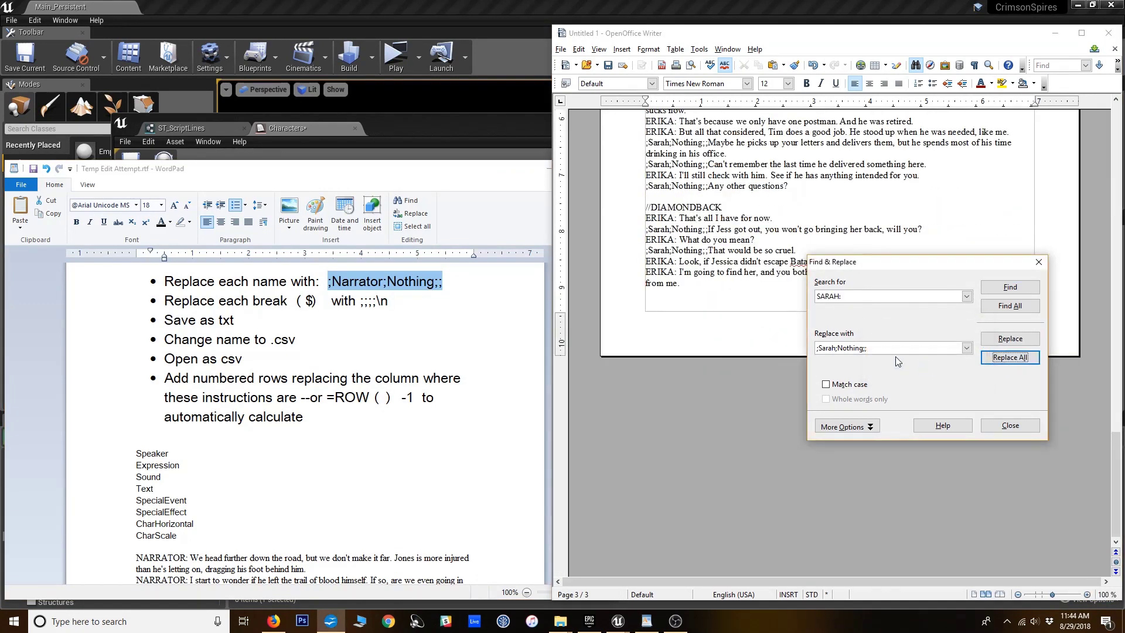
Replace every ERIKA: with ;Erika;Nothing;;, making 45 replacements
{"action": "left_click", "coordinate": [837, 296]}
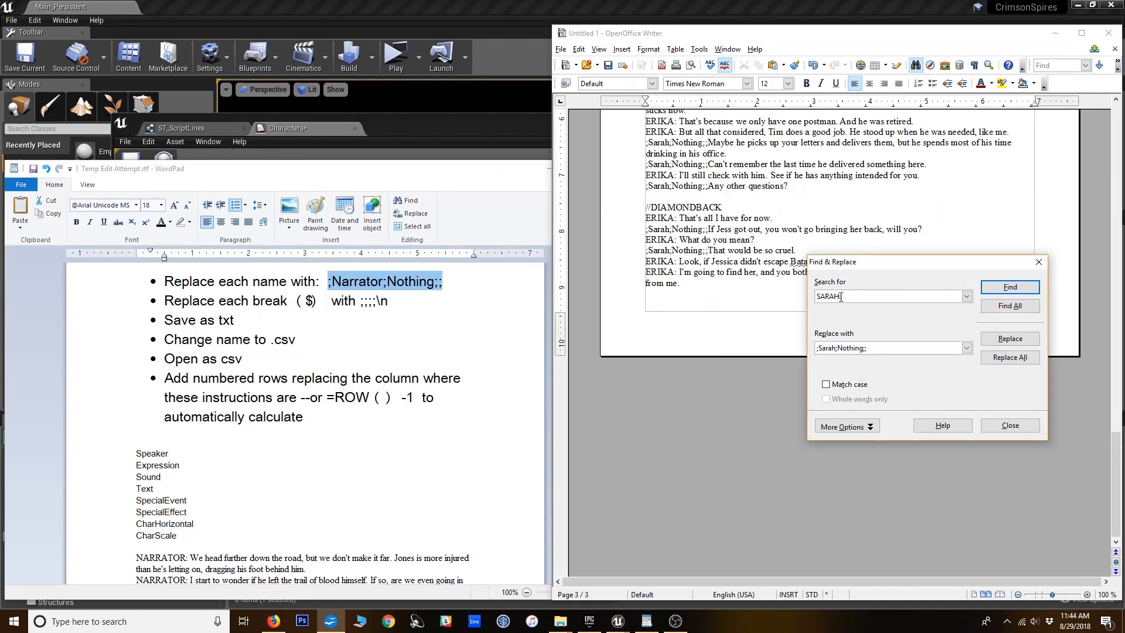
{"action": "triple_click", "coordinate": [840, 297]}
{"action": "type", "text": "ERIKA:"}
{"action": "double_click", "coordinate": [832, 347]}
{"action": "type", "text": "Erika"}
{"action": "left_click", "coordinate": [1010, 357]}
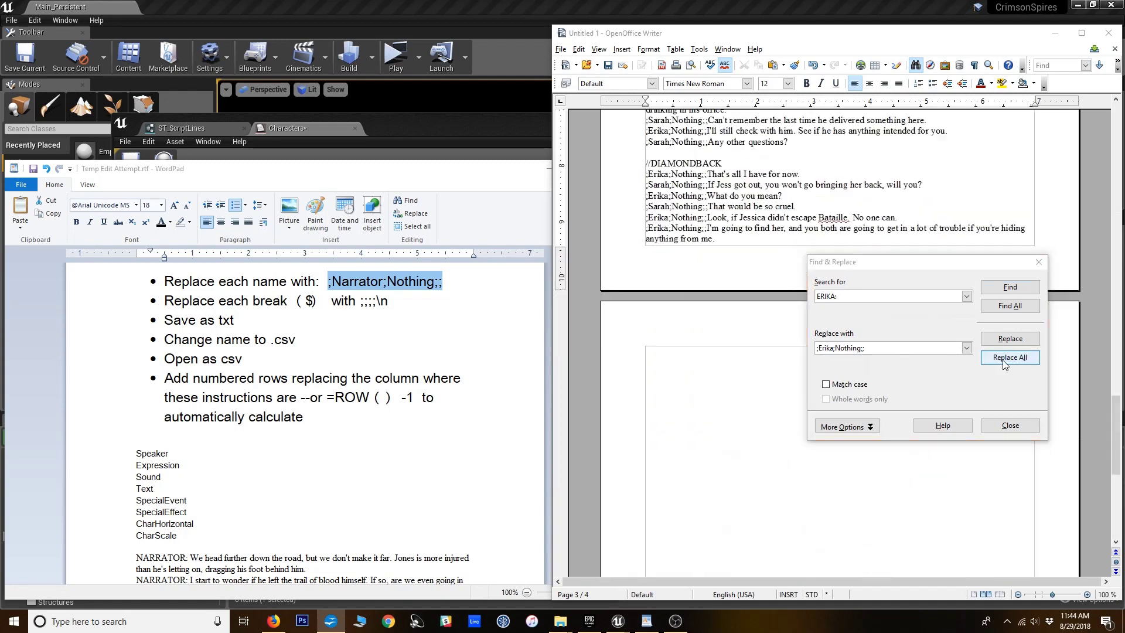
{"action": "left_click", "coordinate": [927, 368]}
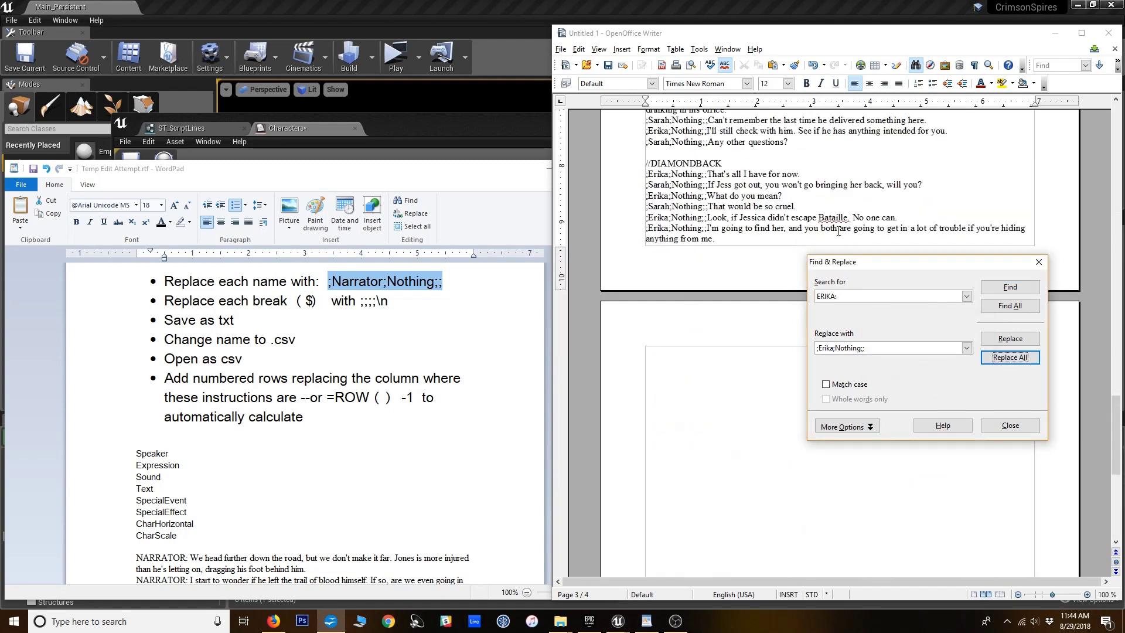
{"action": "left_click_drag", "start_coordinate": [1116, 463], "coordinate": [1062, 155]}
{"action": "left_click", "coordinate": [313, 304]}
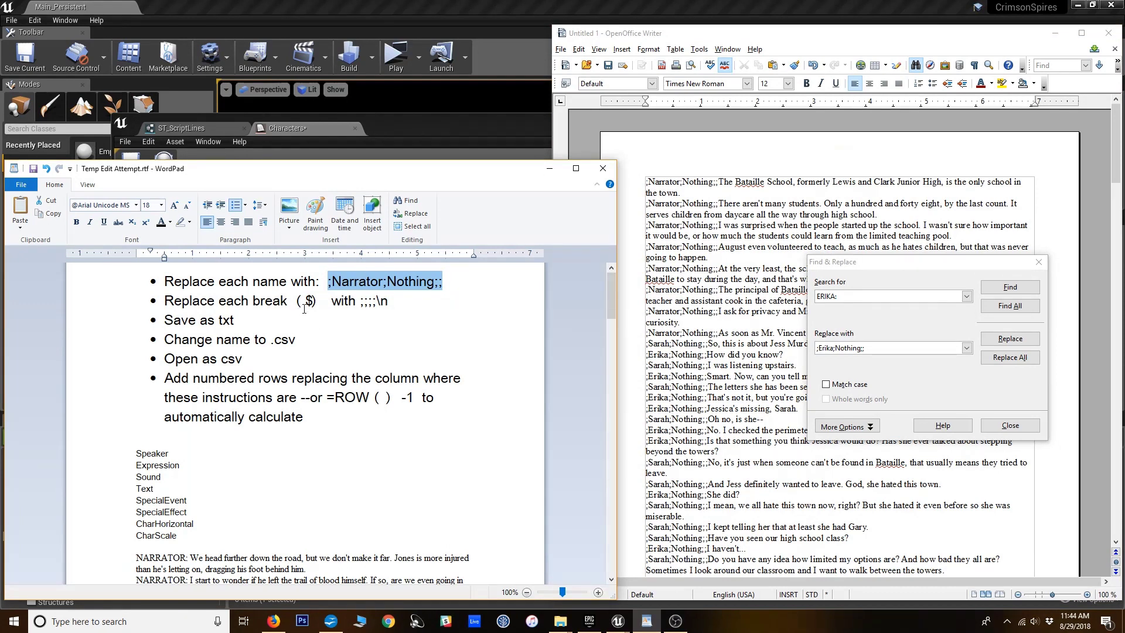
Replace all 116 $ markers with the ;;;;\n line ending copied from the notes
{"action": "left_click_drag", "start_coordinate": [305, 301], "coordinate": [389, 301]}
{"action": "key", "text": "ctrl+c"}
{"action": "left_click", "coordinate": [388, 302]}
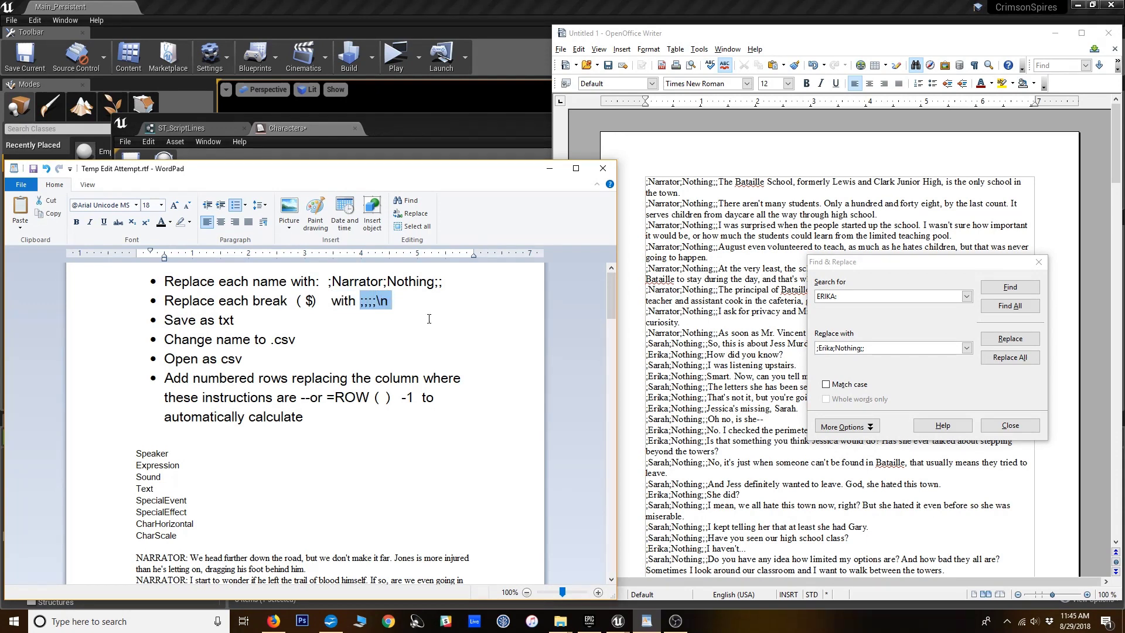
{"action": "left_click", "coordinate": [875, 325]}
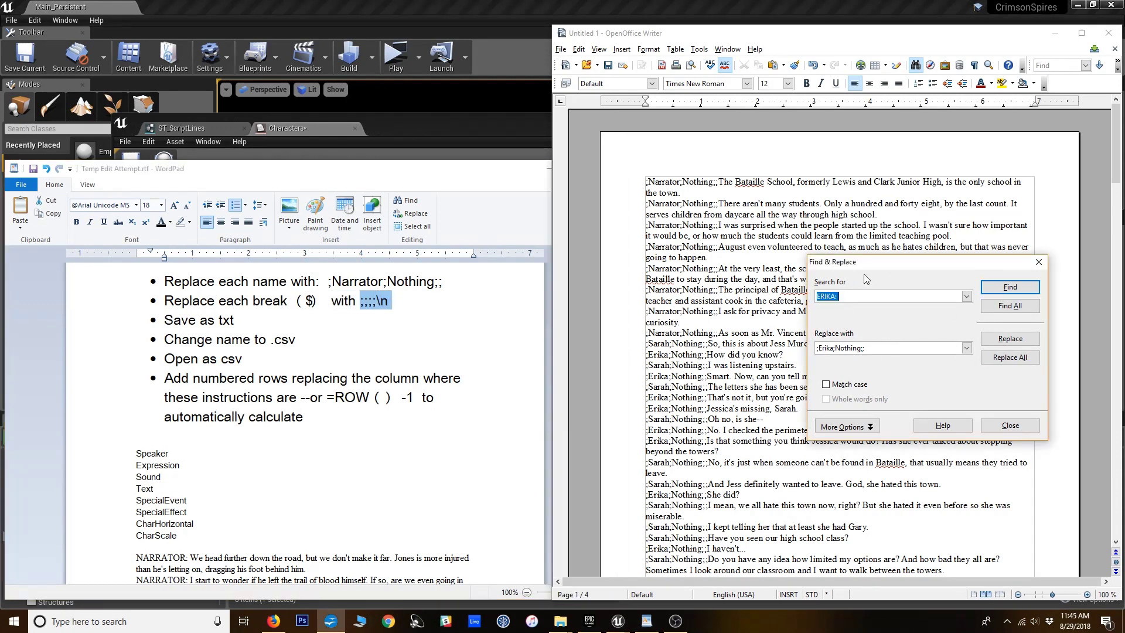
{"action": "type", "text": "$"}
{"action": "left_click_drag", "start_coordinate": [868, 348], "coordinate": [806, 350]}
{"action": "key", "text": "ctrl+v"}
{"action": "left_click", "coordinate": [1010, 358]}
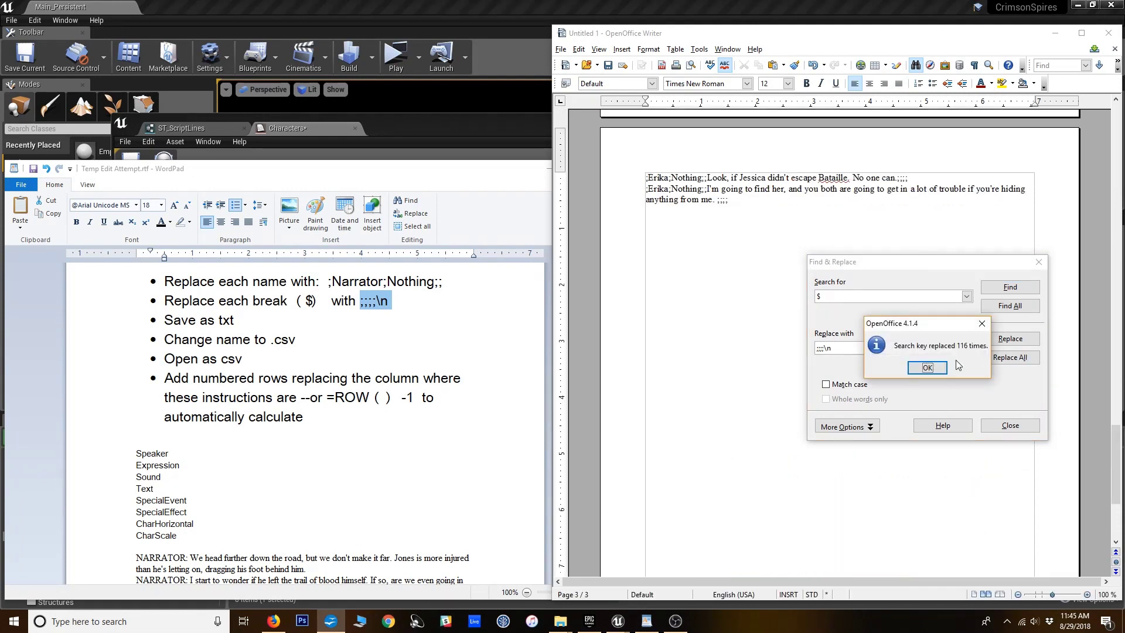
{"action": "left_click", "coordinate": [926, 369]}
Close the Find & Replace dialog and return to the top of the script
{"action": "left_click_drag", "start_coordinate": [1115, 501], "coordinate": [901, 272]}
{"action": "left_click_drag", "start_coordinate": [696, 240], "coordinate": [714, 214]}
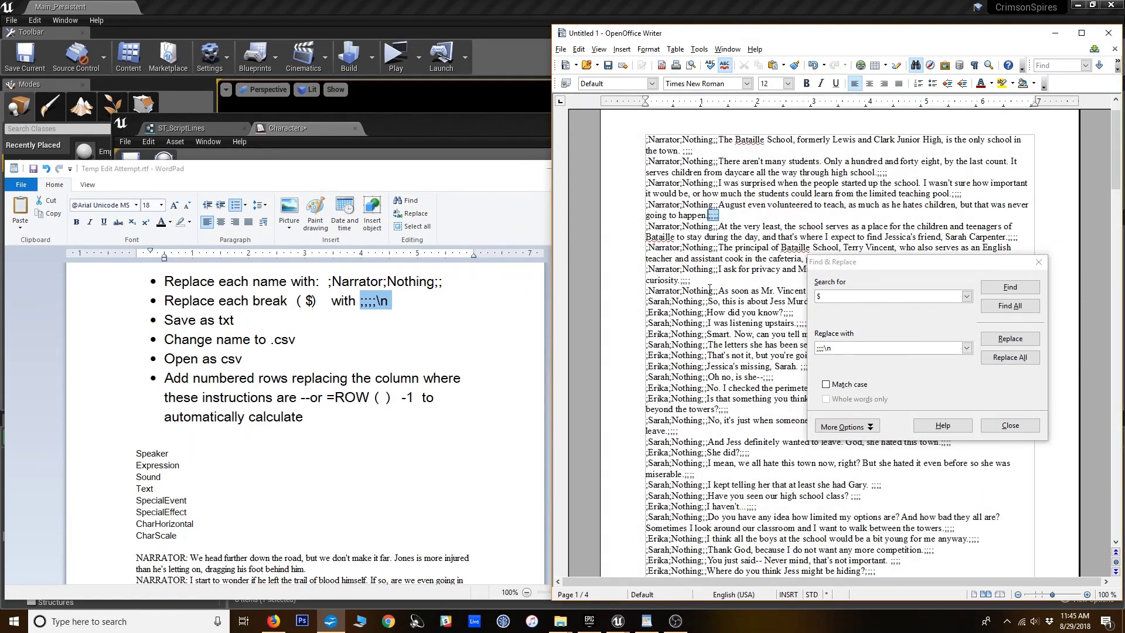
{"action": "left_click", "coordinate": [683, 247]}
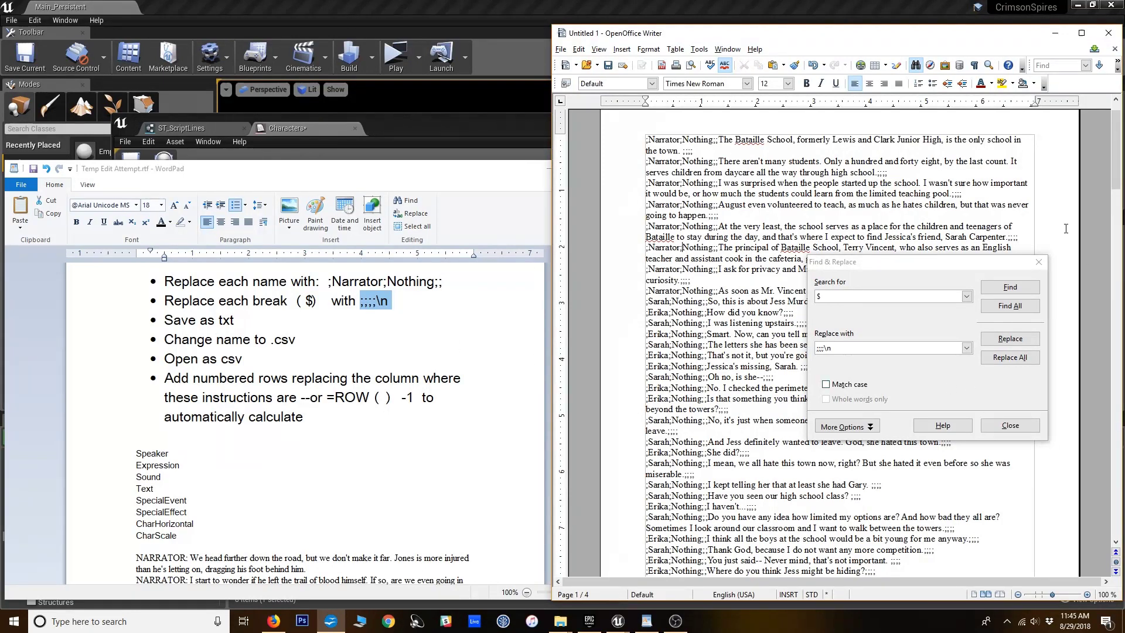
{"action": "left_click", "coordinate": [1038, 262]}
{"action": "scroll", "coordinate": [651, 393], "scroll_direction": "up", "scroll_amount": 1}
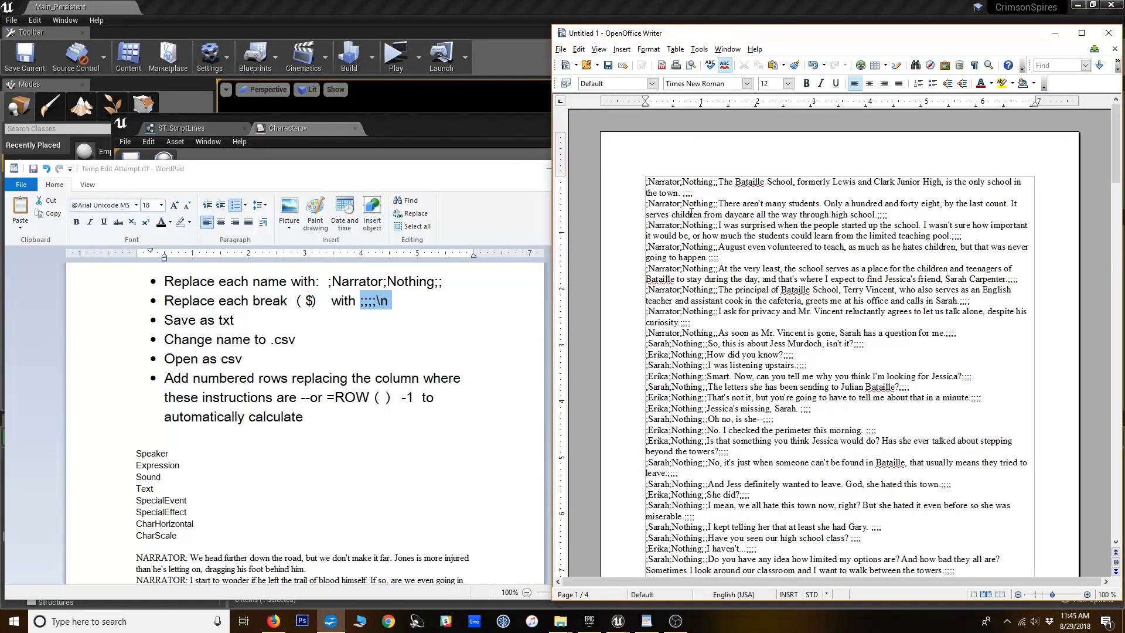
Save the script as QuestionSarah in Text Encoded (.txt) format with default options, then close Writer
{"action": "left_click", "coordinate": [561, 49]}
{"action": "left_click", "coordinate": [616, 161]}
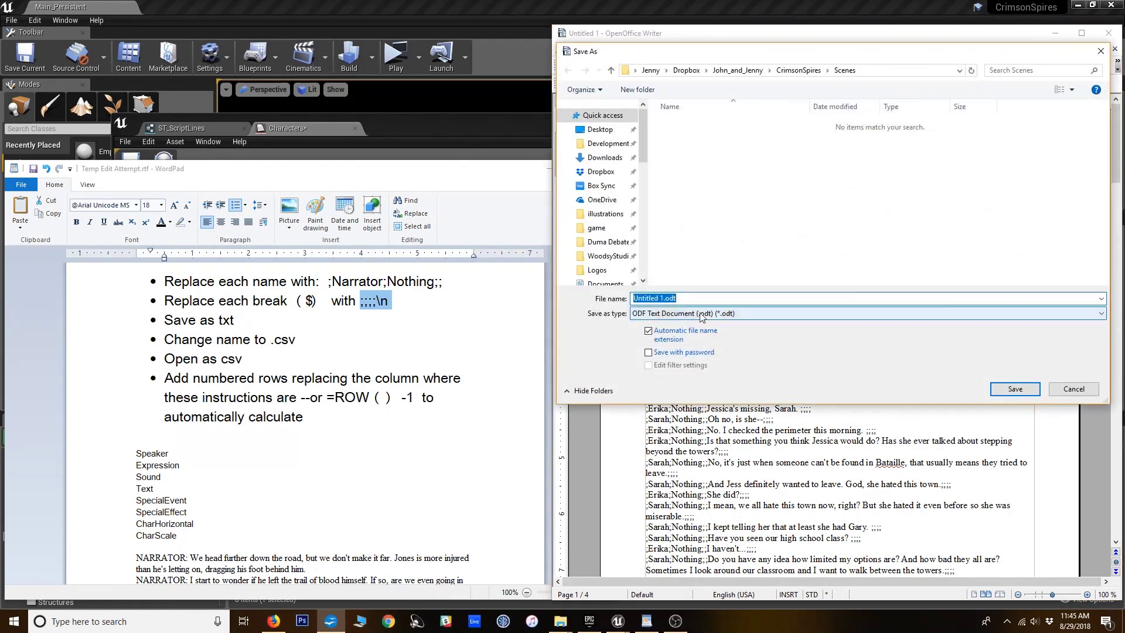
{"action": "left_click", "coordinate": [702, 314]}
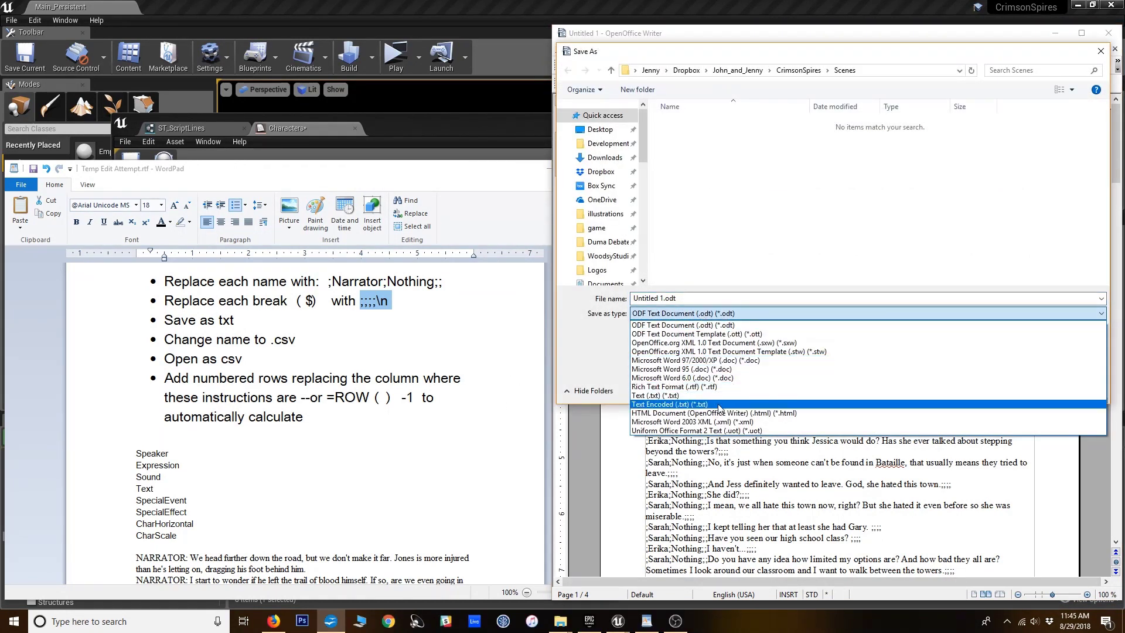
{"action": "left_click", "coordinate": [725, 404]}
{"action": "left_click_drag", "start_coordinate": [750, 60], "coordinate": [636, 84]}
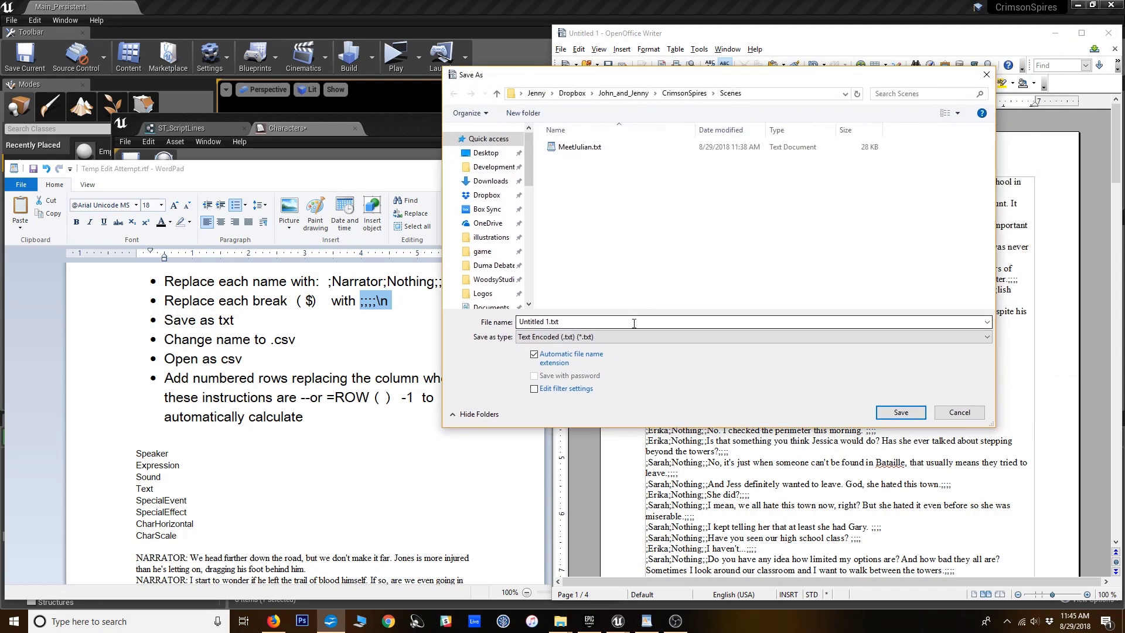
{"action": "key", "text": "BackSpace"}
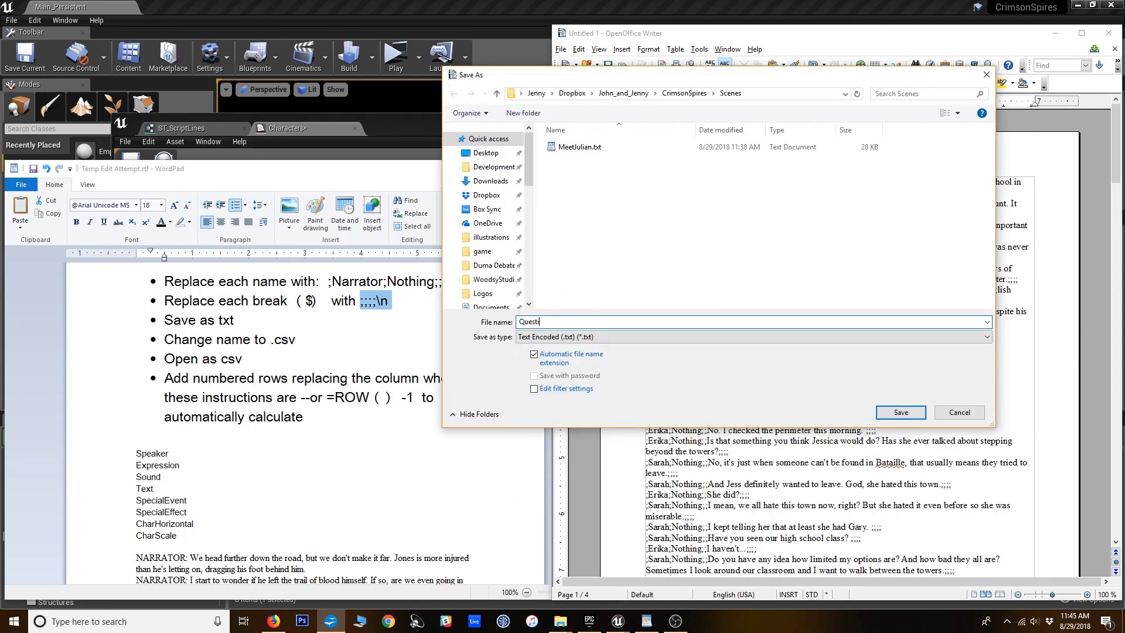
{"action": "type", "text": "QuestionSarah"}
{"action": "key", "text": "Return"}
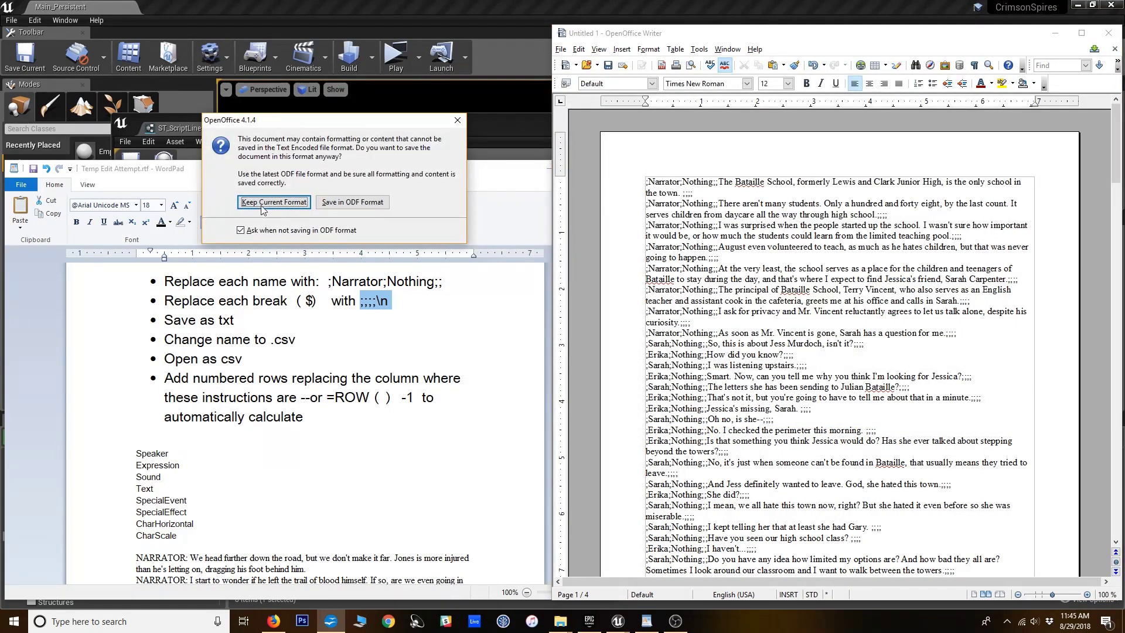
{"action": "left_click", "coordinate": [262, 208]}
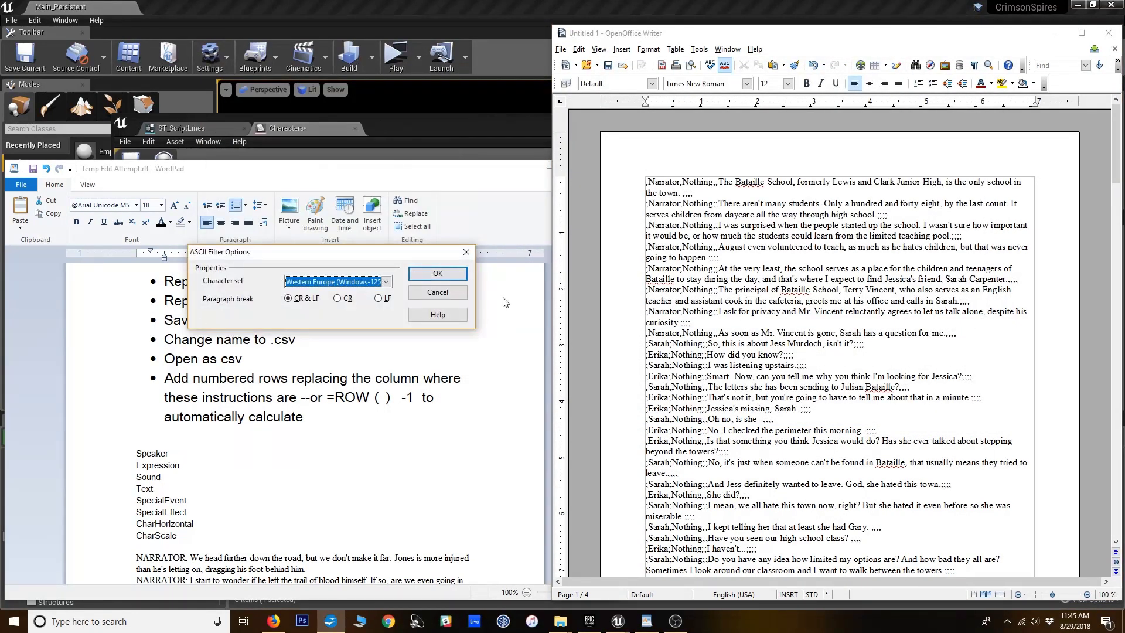
{"action": "left_click", "coordinate": [429, 279]}
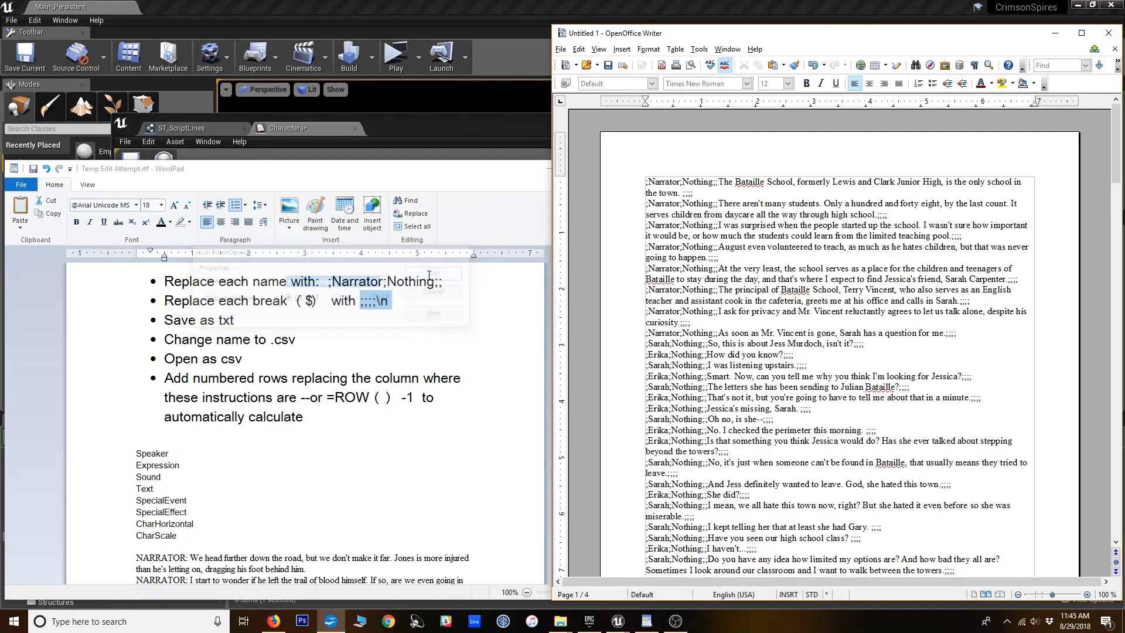
{"action": "left_click", "coordinate": [1109, 33]}
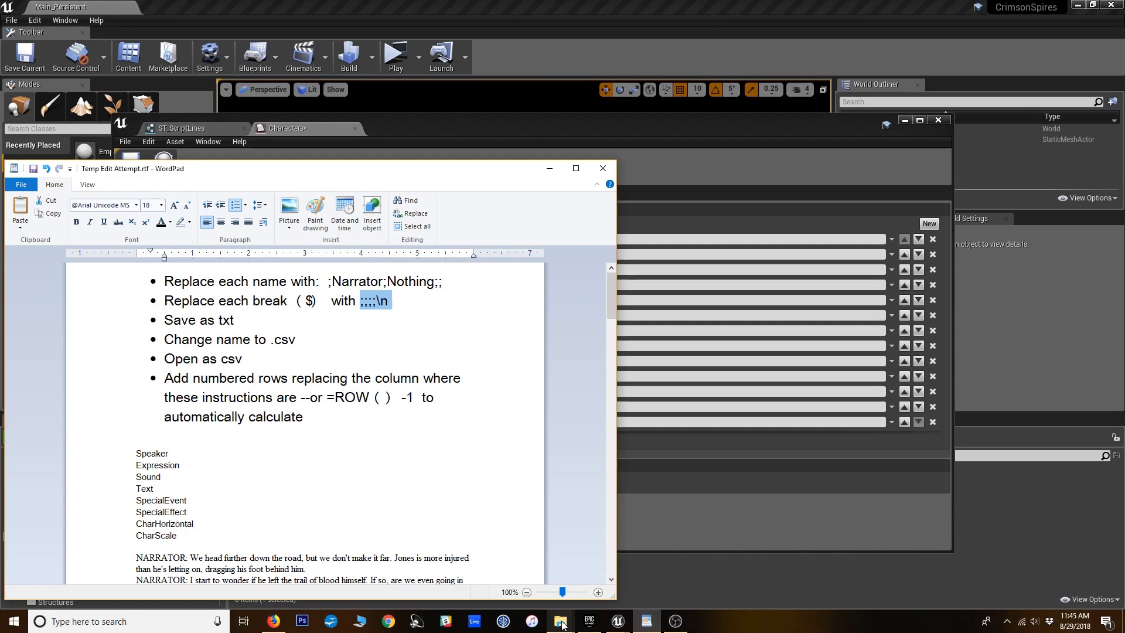
Change QuestionSarah.txt's extension to .csv in the Scenes folder, confirming the extension change
{"action": "mouse_move", "coordinate": [561, 625]}
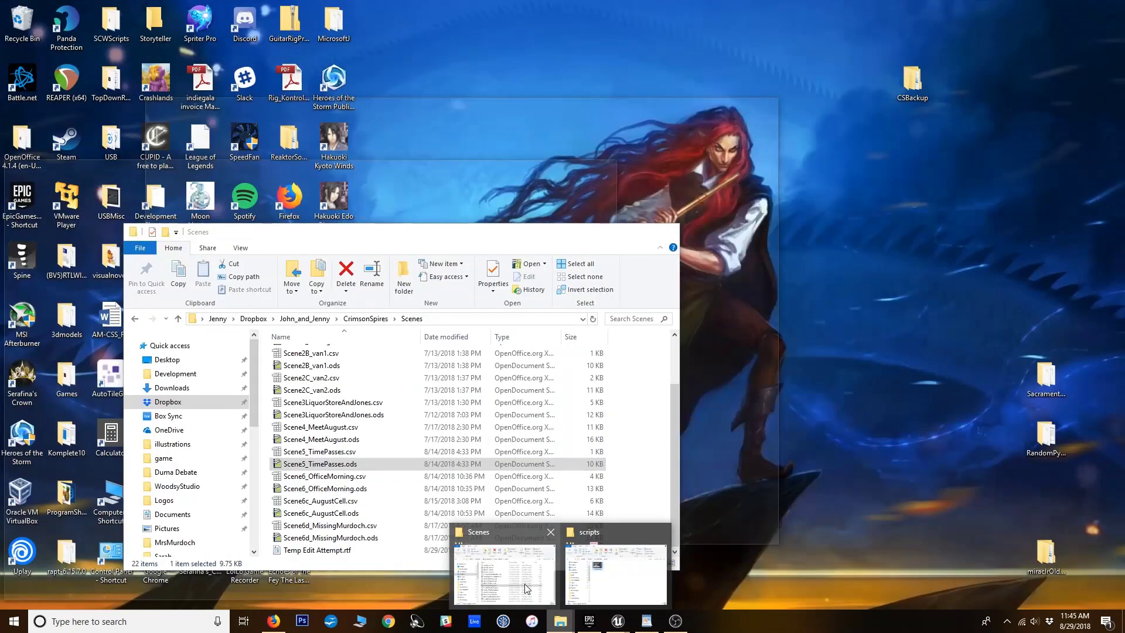
{"action": "left_click", "coordinate": [525, 588]}
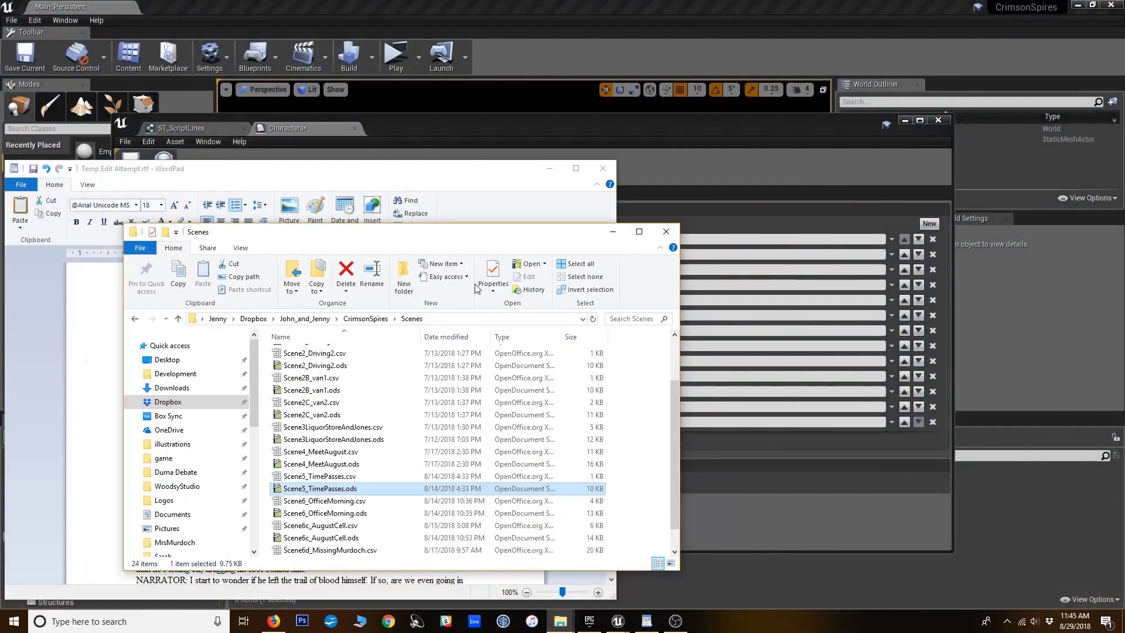
{"action": "scroll", "coordinate": [296, 381], "scroll_direction": "up", "scroll_amount": 3}
{"action": "left_click", "coordinate": [296, 379]}
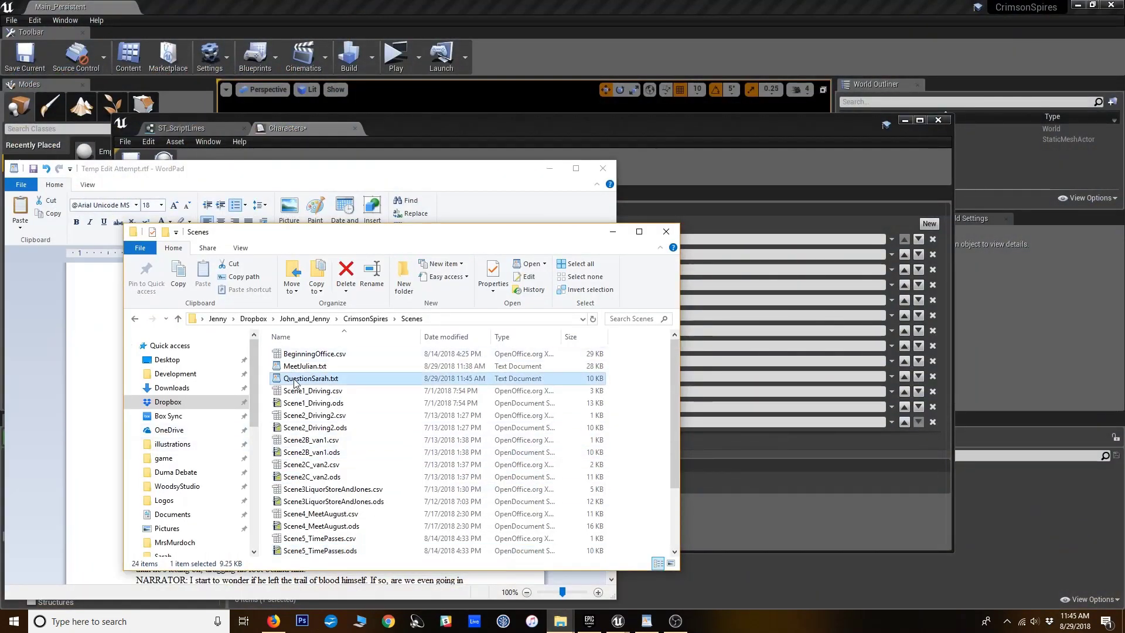
{"action": "left_click", "coordinate": [331, 379]}
{"action": "left_click_drag", "start_coordinate": [331, 379], "coordinate": [364, 387]}
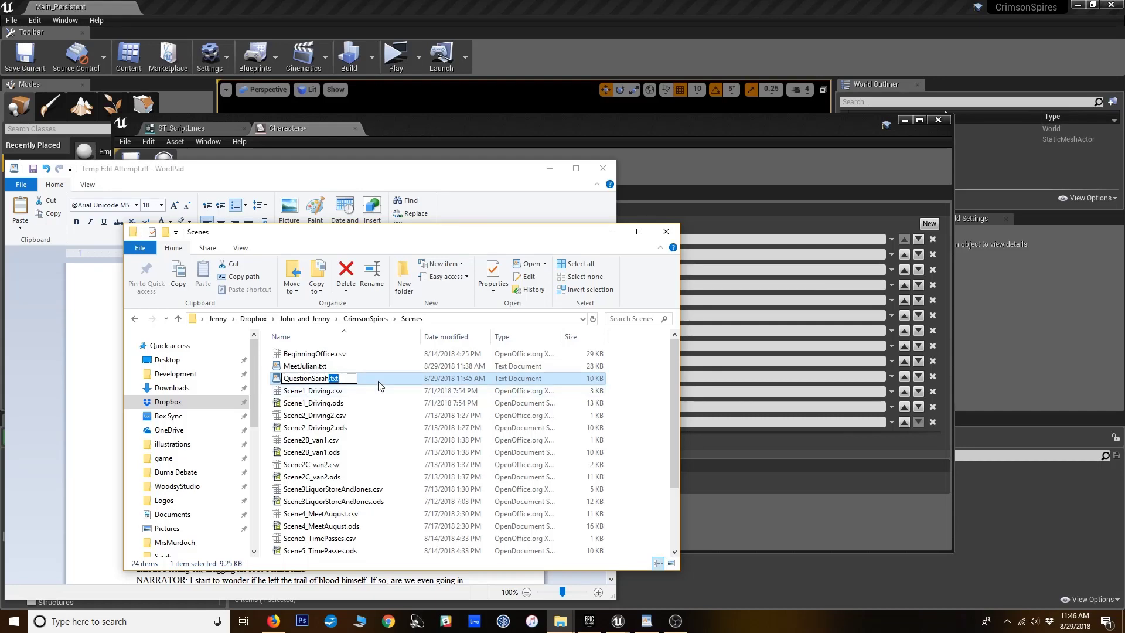
{"action": "type", "text": ".csv"}
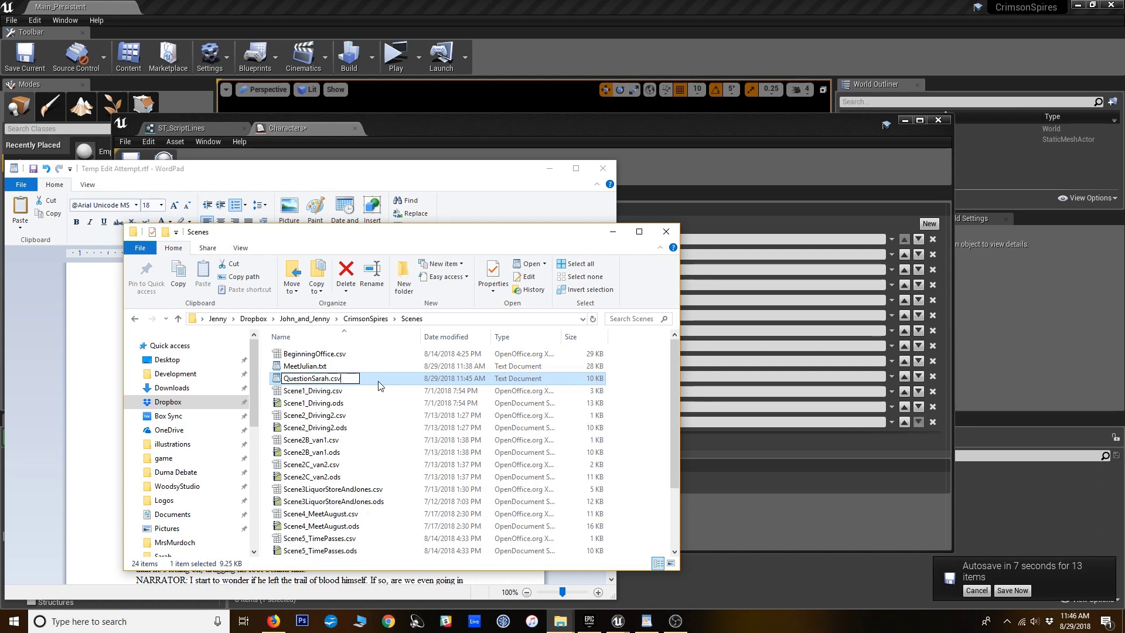
{"action": "key", "text": "Return"}
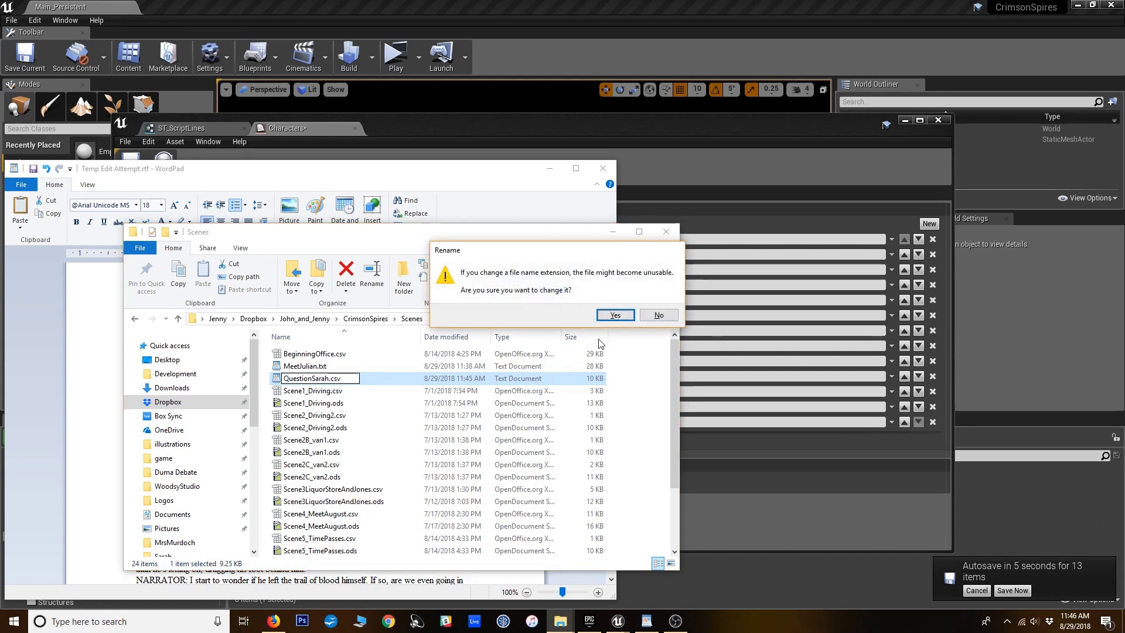
{"action": "left_click", "coordinate": [614, 316]}
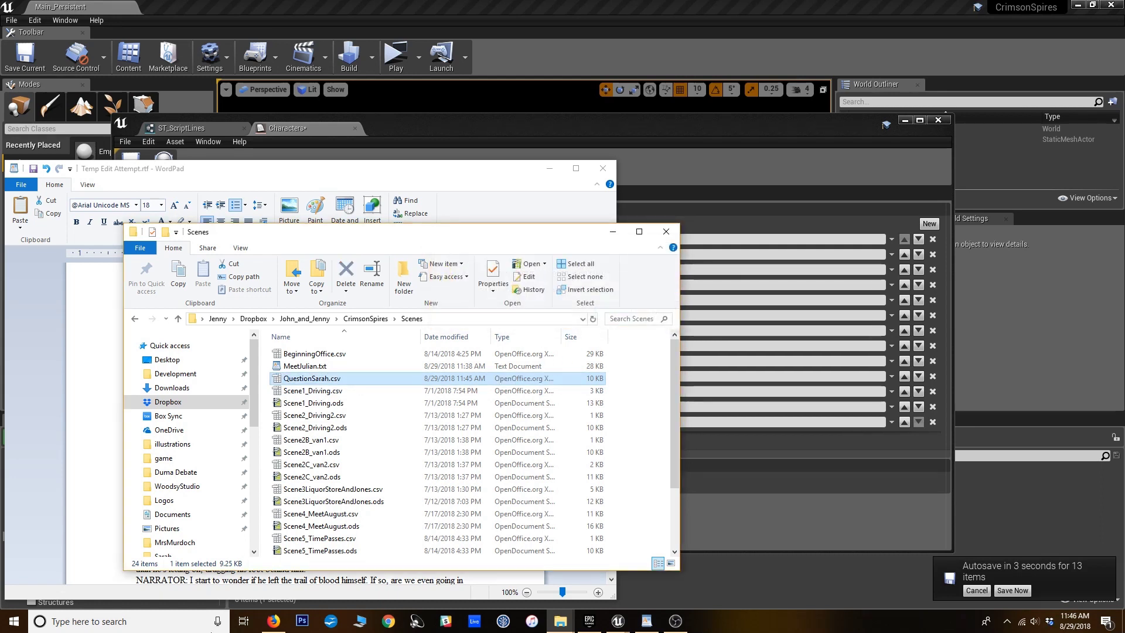
{"action": "right_click", "coordinate": [307, 384]}
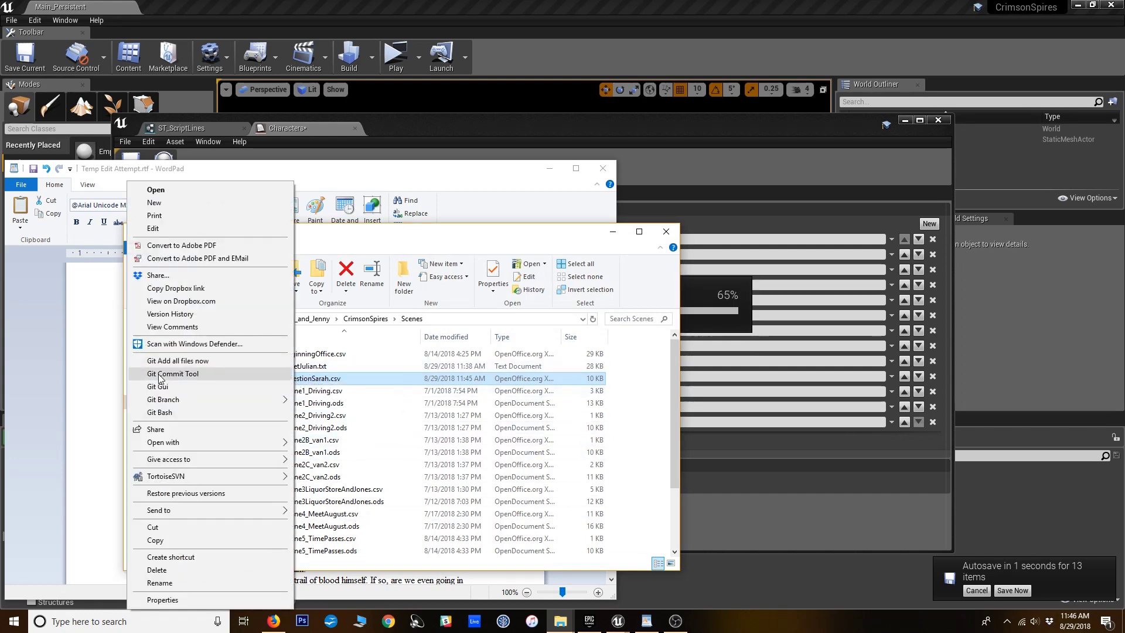
{"action": "mouse_move", "coordinate": [207, 441]}
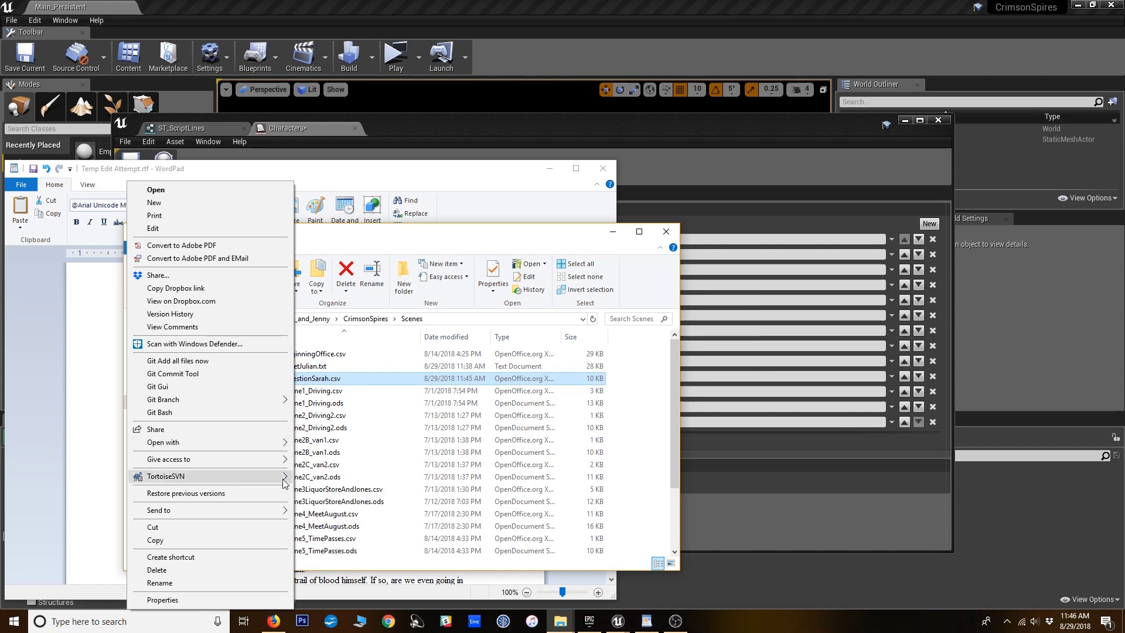
{"action": "left_click", "coordinate": [349, 397]}
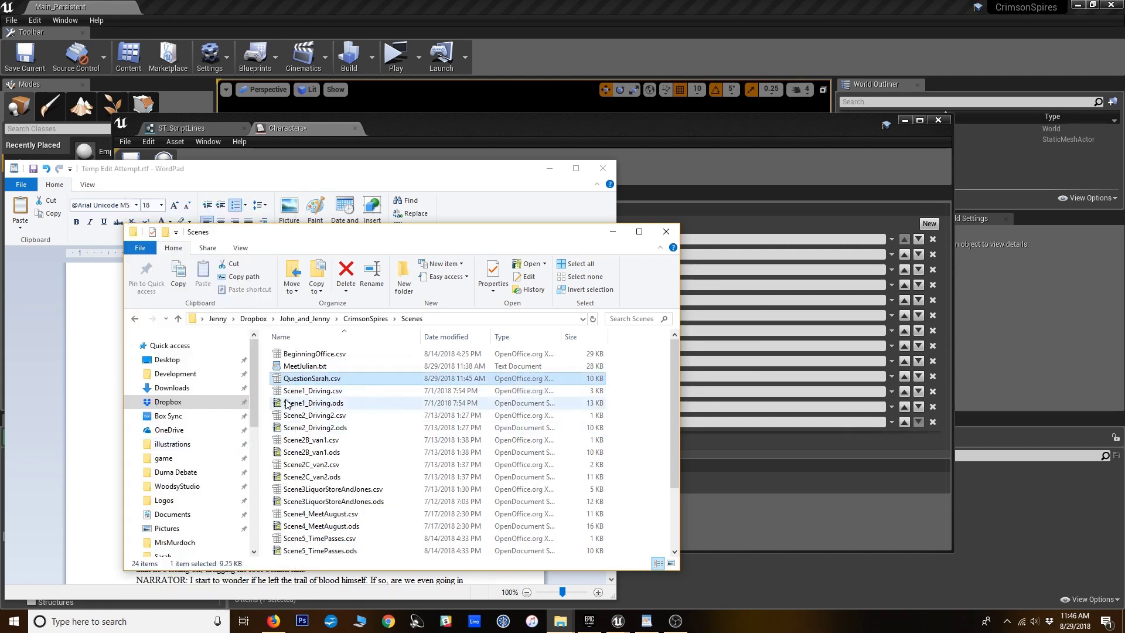
Import QuestionSarah.csv into Calc with Comma unchecked so only semicolons separate columns
{"action": "double_click", "coordinate": [311, 378]}
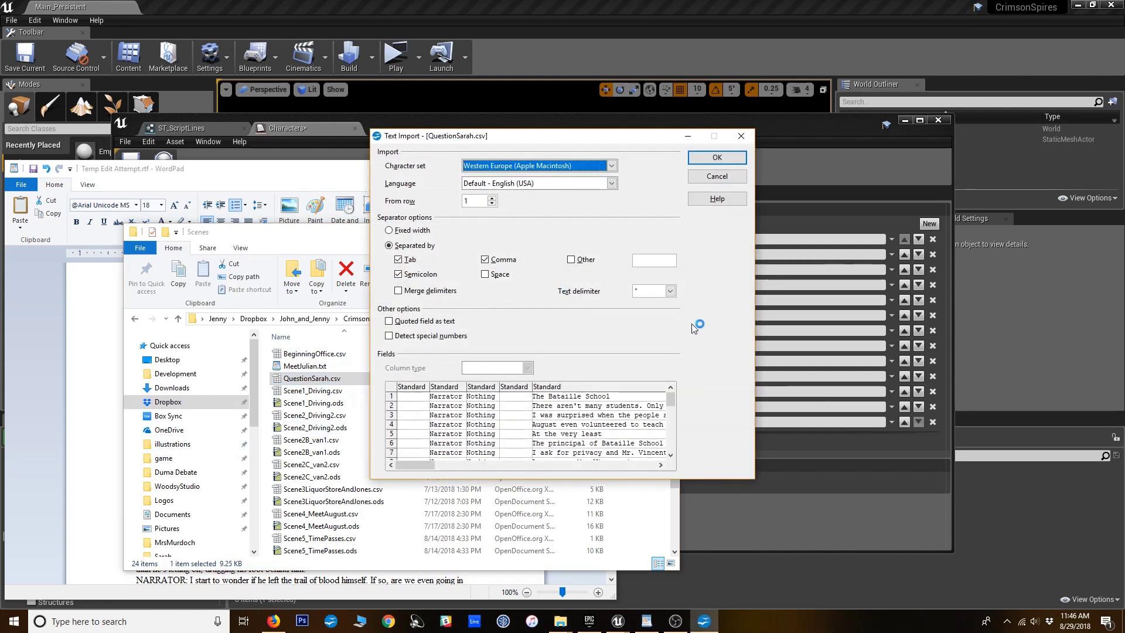
{"action": "left_click", "coordinate": [486, 261]}
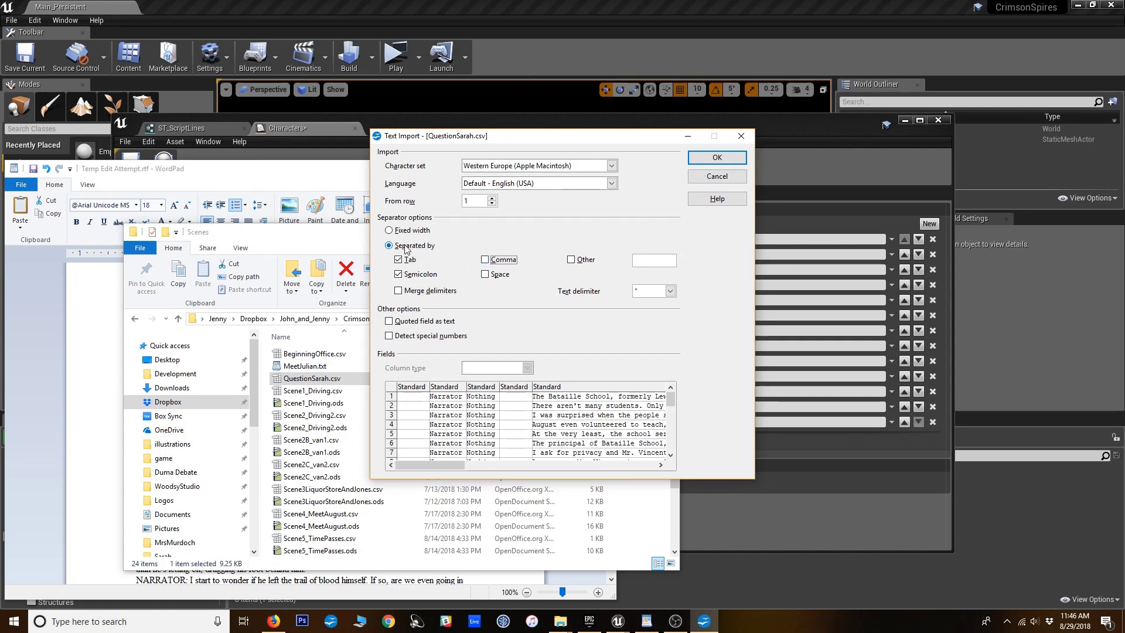
{"action": "left_click", "coordinate": [445, 461]}
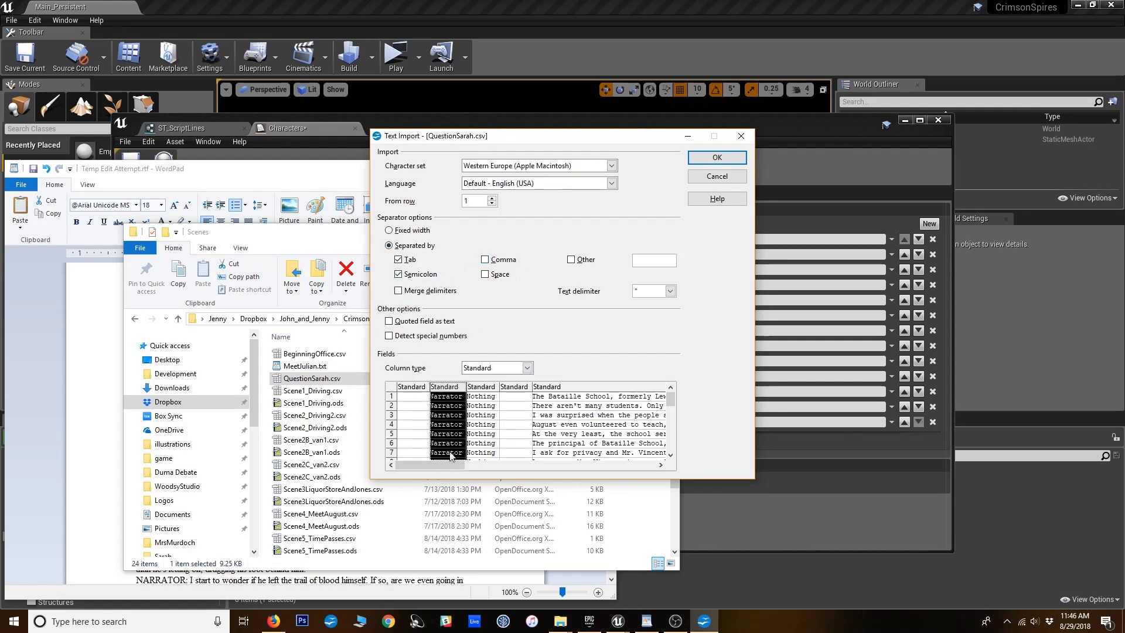
{"action": "left_click", "coordinate": [504, 442]}
{"action": "mouse_move", "coordinate": [456, 465]}
{"action": "left_mouse_down"}
{"action": "mouse_move", "coordinate": [638, 457]}
{"action": "mouse_move", "coordinate": [446, 478]}
{"action": "left_mouse_up"}
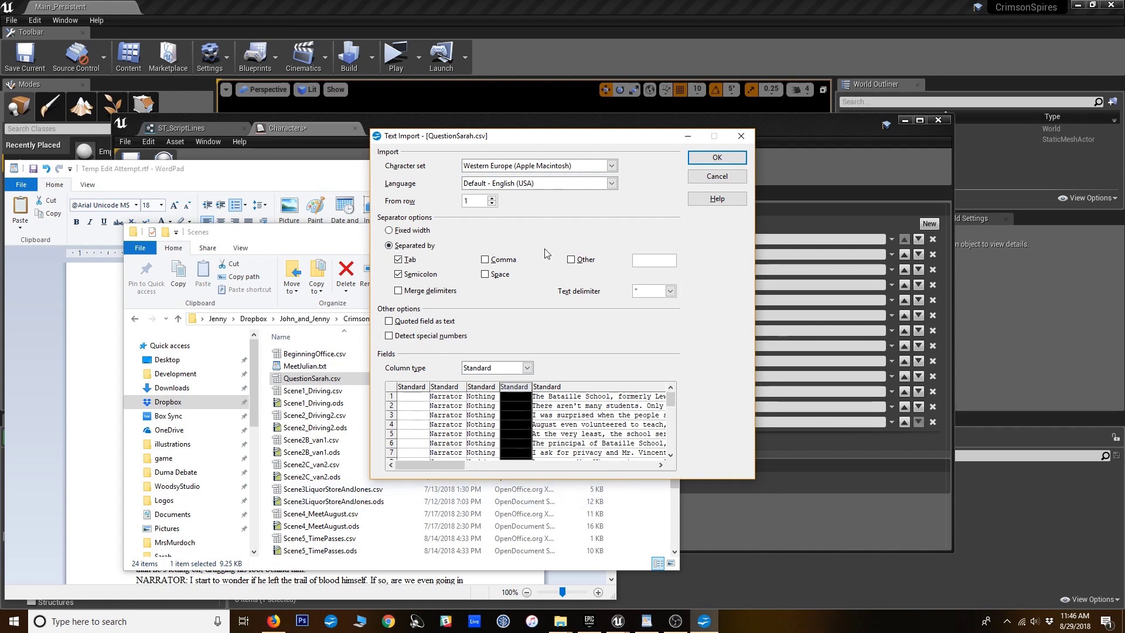
{"action": "left_click", "coordinate": [716, 158]}
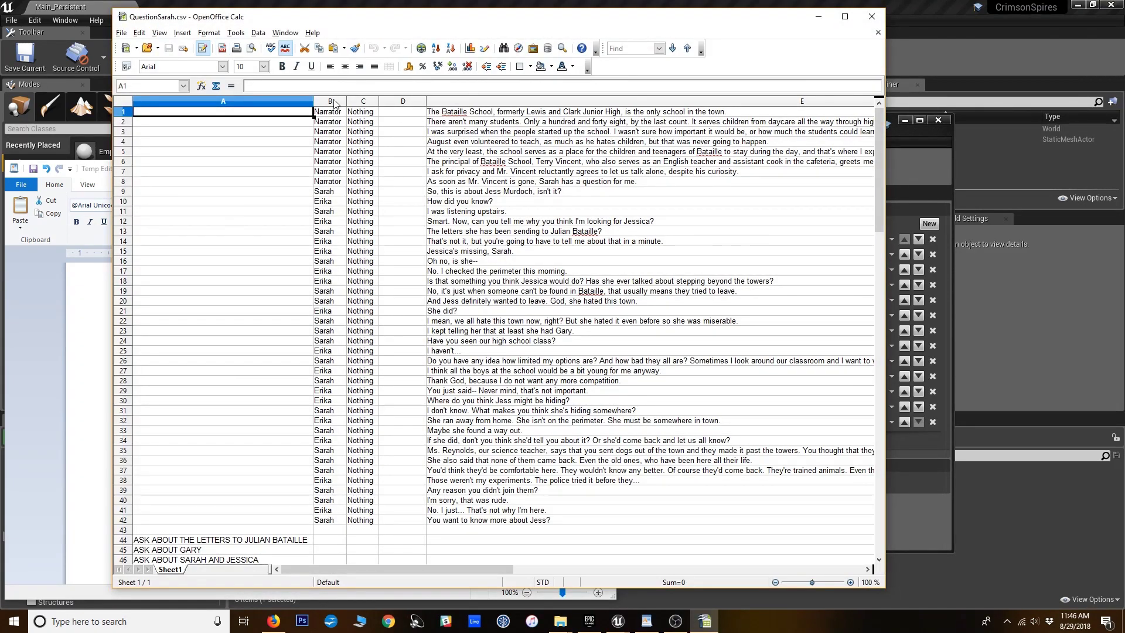
Narrow column A by dragging its header border
{"action": "left_click_drag", "start_coordinate": [314, 102], "coordinate": [166, 116]}
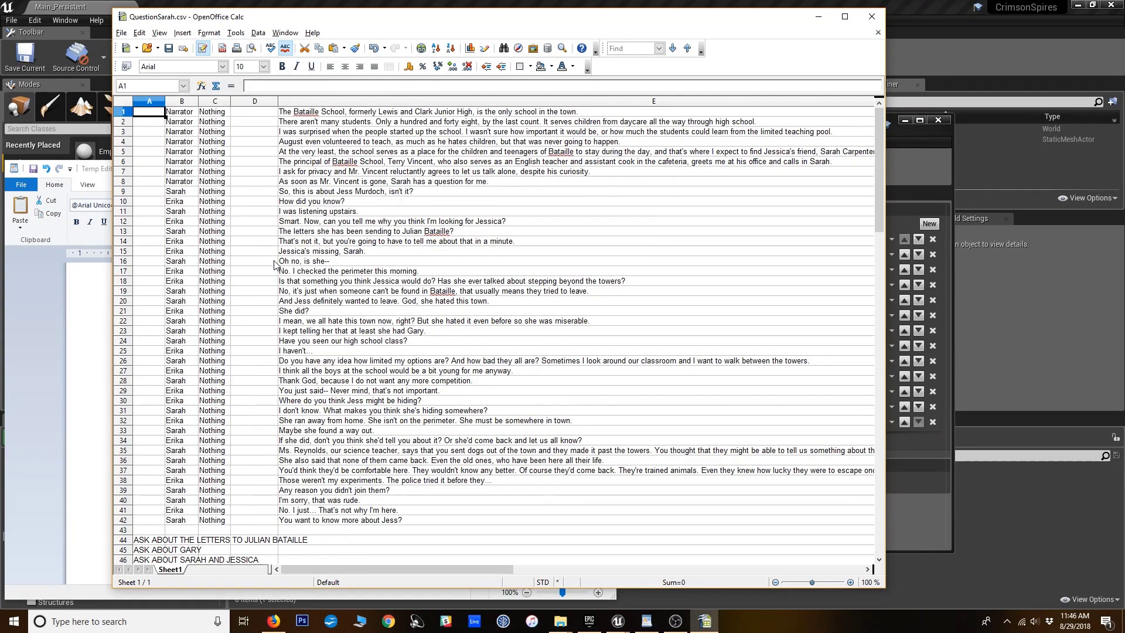
{"action": "scroll", "coordinate": [361, 402], "scroll_direction": "down", "scroll_amount": 5}
{"action": "scroll", "coordinate": [361, 403], "scroll_direction": "down", "scroll_amount": 5}
{"action": "scroll", "coordinate": [328, 386], "scroll_direction": "up", "scroll_amount": 4}
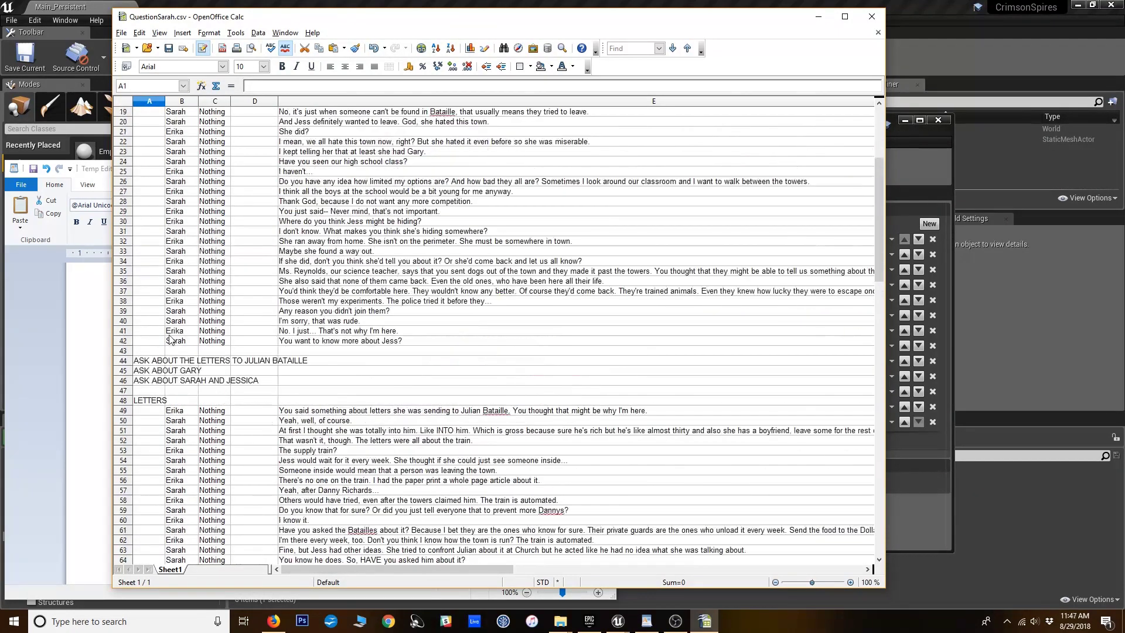
Move the section headings in A44:A48 into E44:E48 and clear them from column A
{"action": "left_click", "coordinate": [150, 363]}
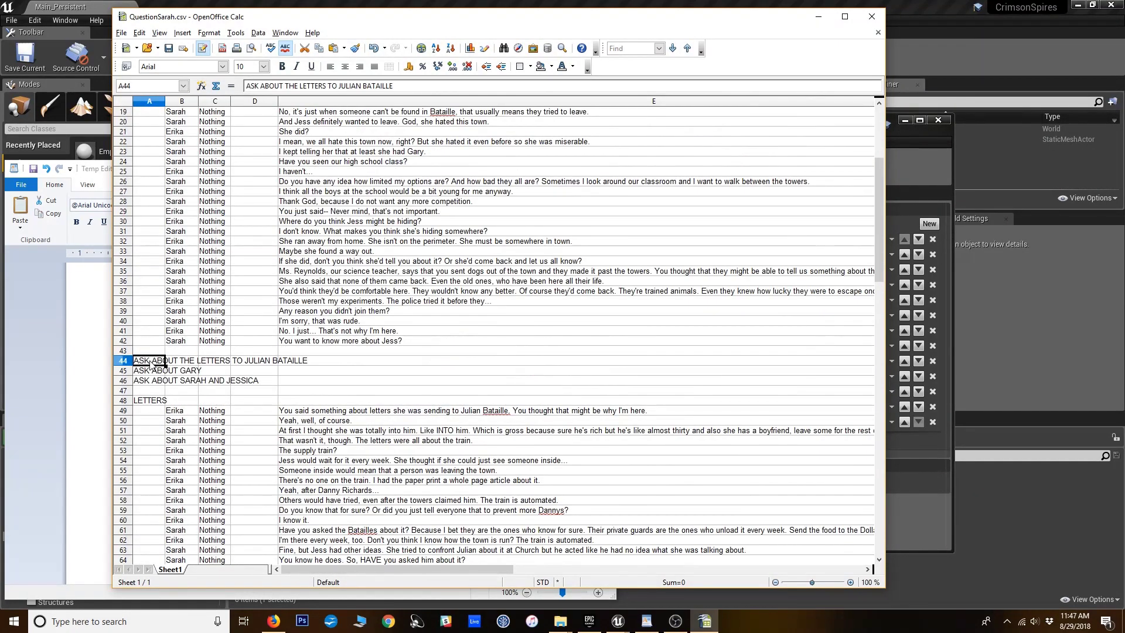
{"action": "left_click", "coordinate": [144, 404], "text": "shift"}
{"action": "key", "text": "ctrl+c"}
{"action": "left_click", "coordinate": [292, 366]}
{"action": "key", "text": "ctrl+v"}
{"action": "left_click", "coordinate": [150, 361]}
{"action": "left_click", "coordinate": [149, 405], "text": "shift"}
{"action": "key", "text": "Delete"}
{"action": "key", "text": "Return"}
{"action": "scroll", "coordinate": [352, 422], "scroll_direction": "up", "scroll_amount": 6}
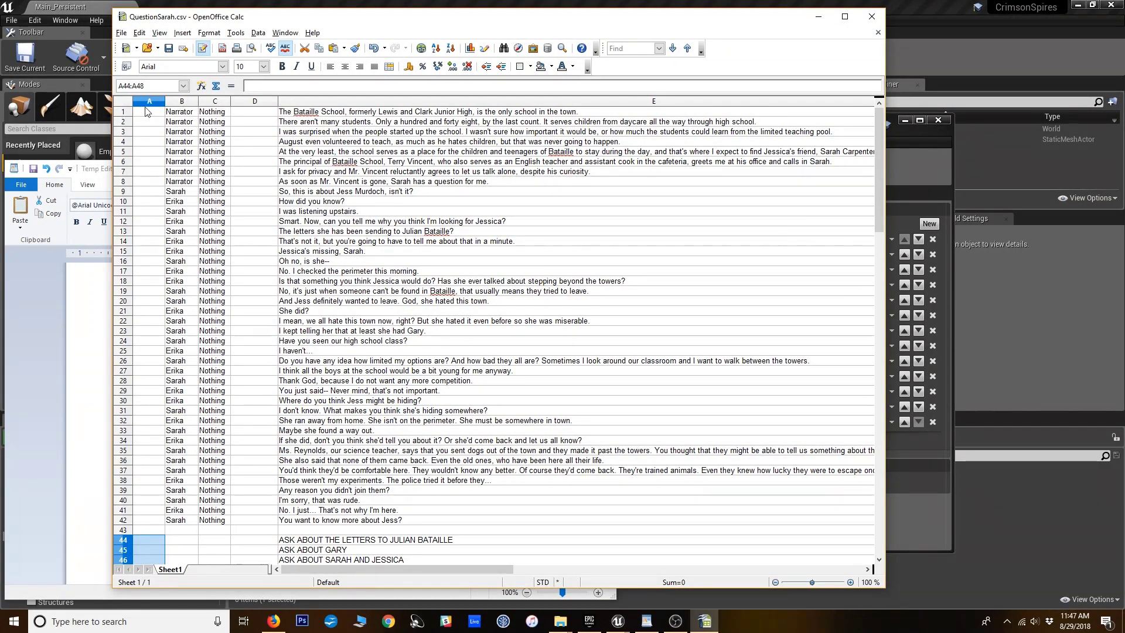
Insert a blank row above row 1 for the column headers
{"action": "right_click", "coordinate": [124, 112]}
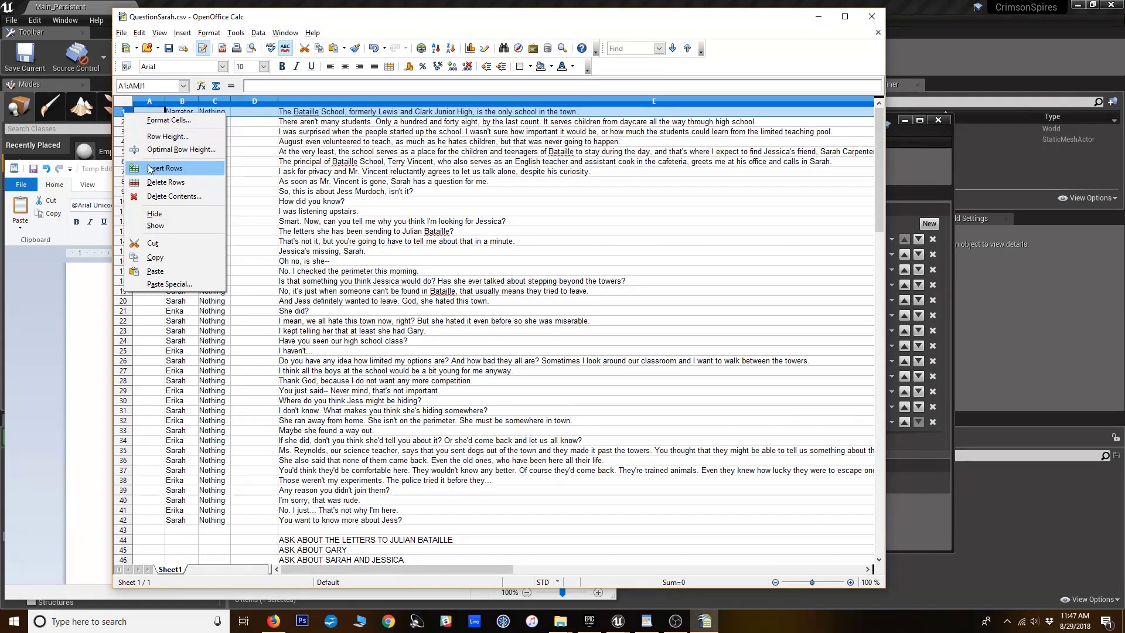
{"action": "left_click", "coordinate": [152, 170]}
{"action": "left_click", "coordinate": [146, 113]}
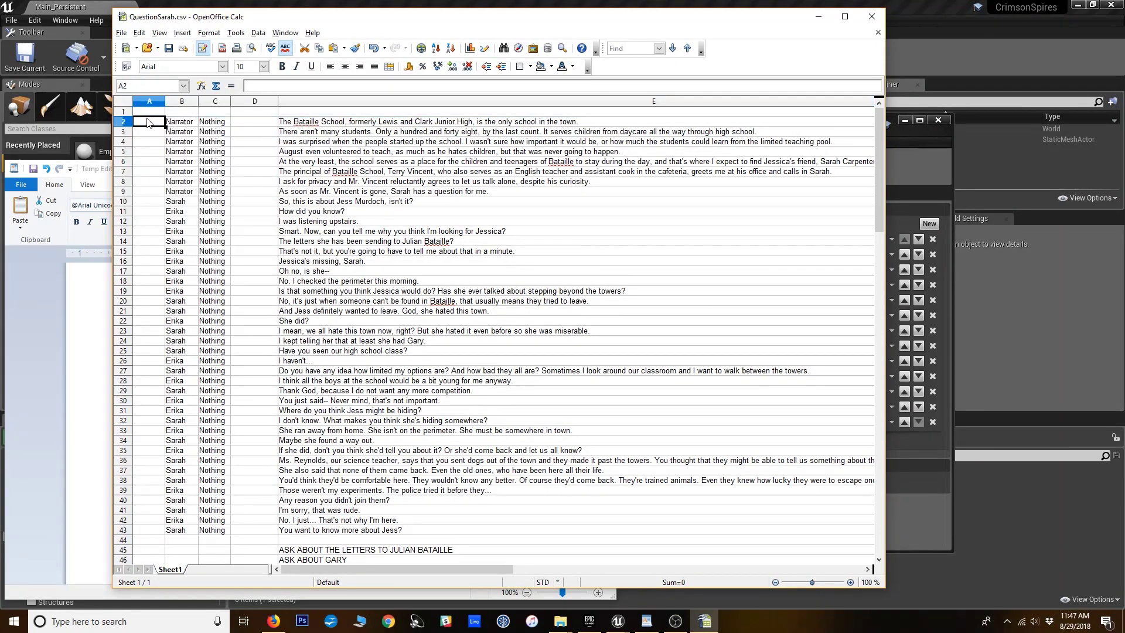
{"action": "left_click", "coordinate": [182, 113]}
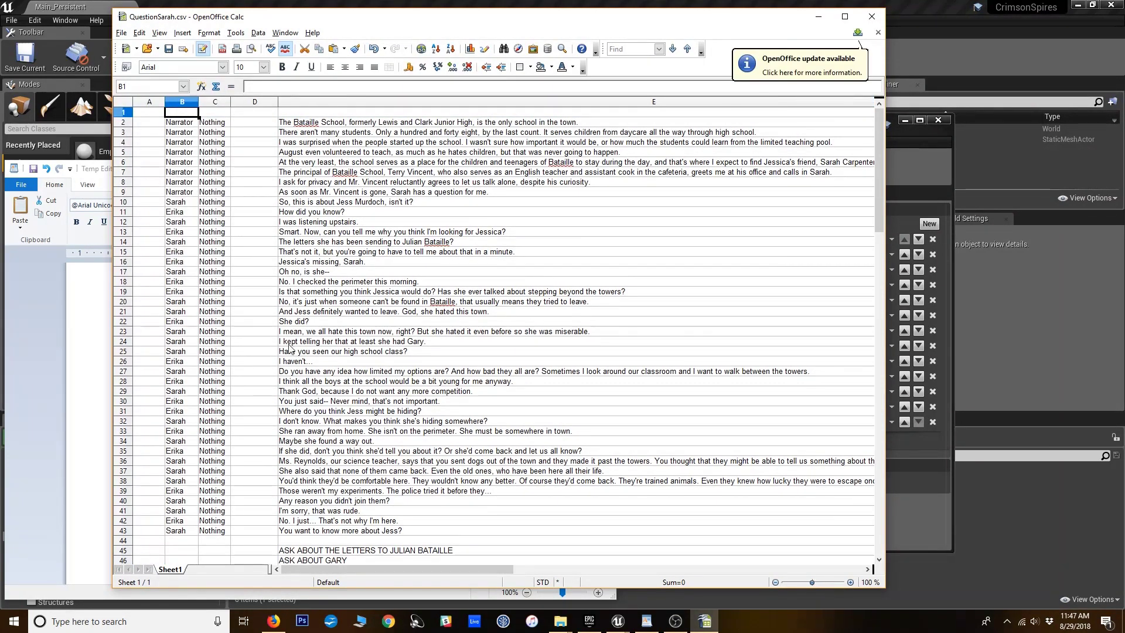
Reopen the ST_ScriptLines struct in Unreal to check its field names
{"action": "left_click", "coordinate": [57, 454]}
{"action": "scroll", "coordinate": [82, 440], "scroll_direction": "down", "scroll_amount": 4}
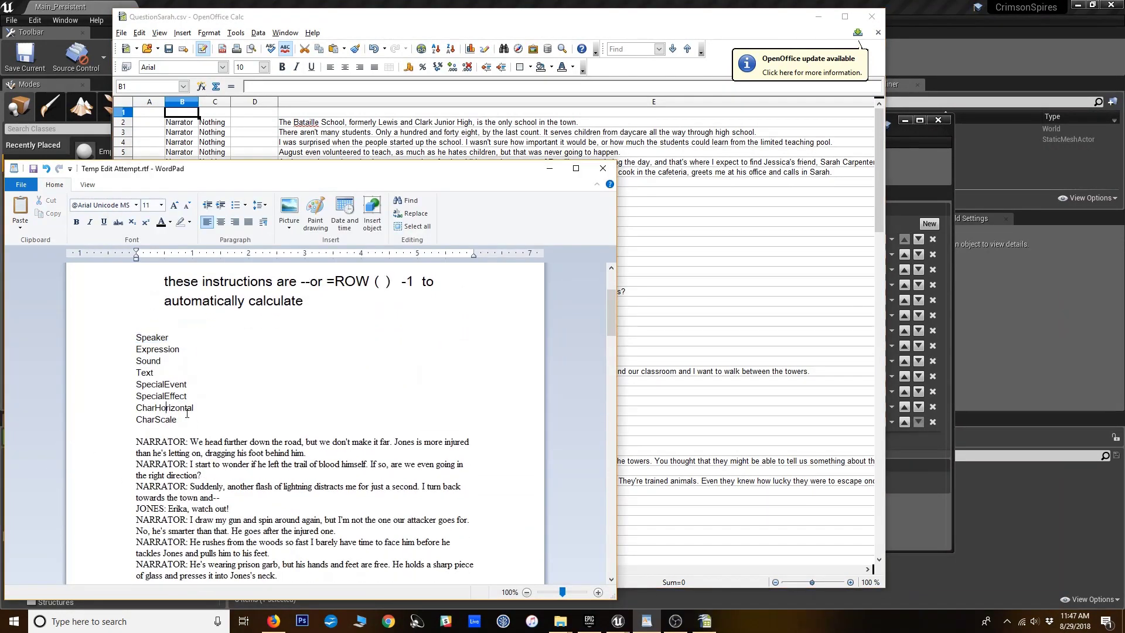
{"action": "left_click", "coordinate": [934, 505]}
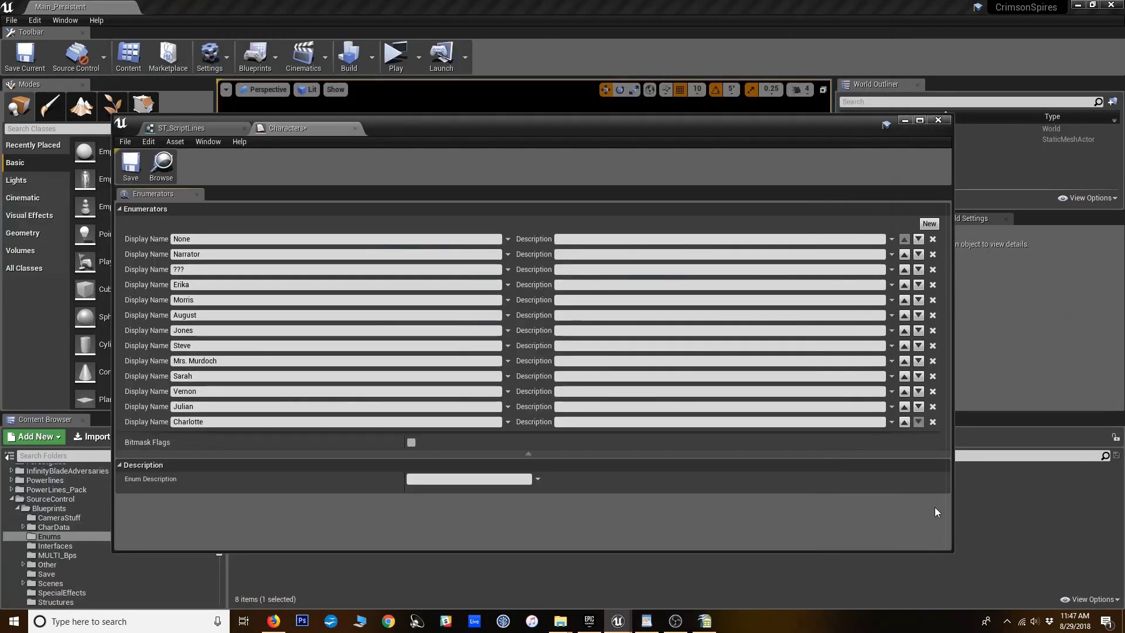
{"action": "left_click", "coordinate": [188, 129]}
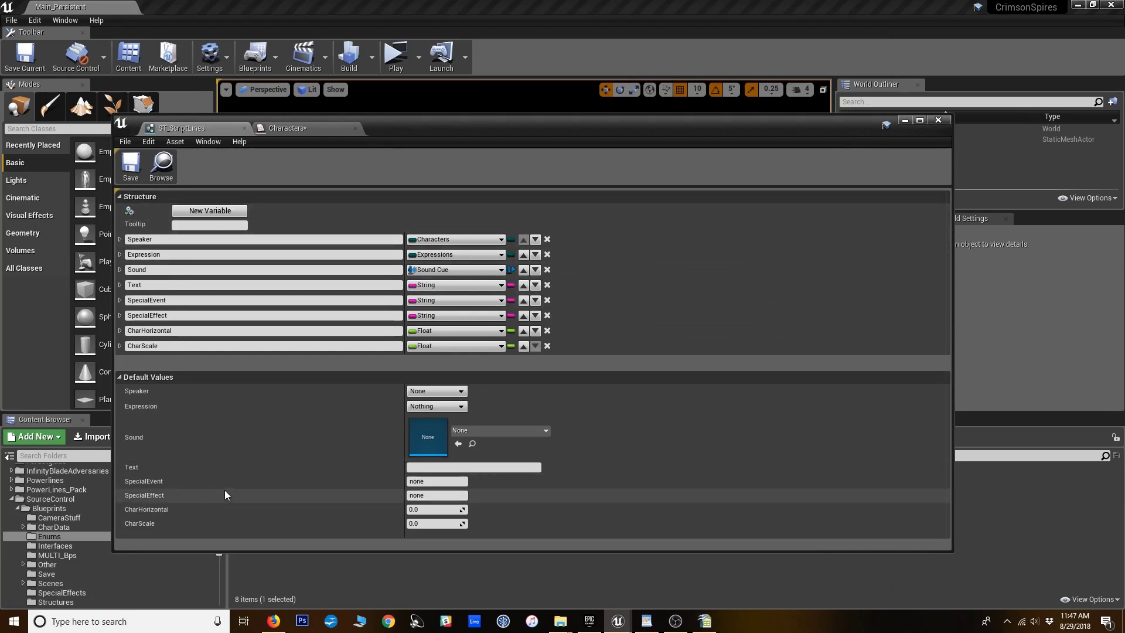
Place Calc beside the field list and paste Speaker and Expression into B1 and C1
{"action": "left_click", "coordinate": [655, 626]}
{"action": "left_click", "coordinate": [705, 621]}
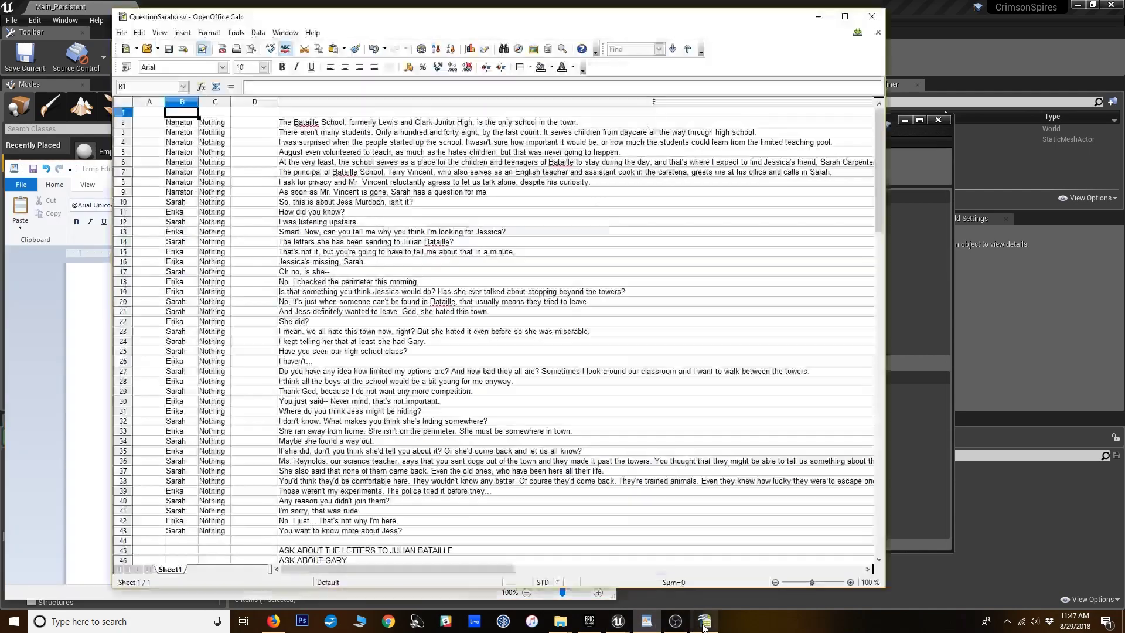
{"action": "left_click_drag", "start_coordinate": [196, 21], "coordinate": [402, 73]}
{"action": "left_click", "coordinate": [163, 342]}
{"action": "double_click", "coordinate": [163, 339]}
{"action": "key", "text": "ctrl+c"}
{"action": "key", "text": "alt+Tab"}
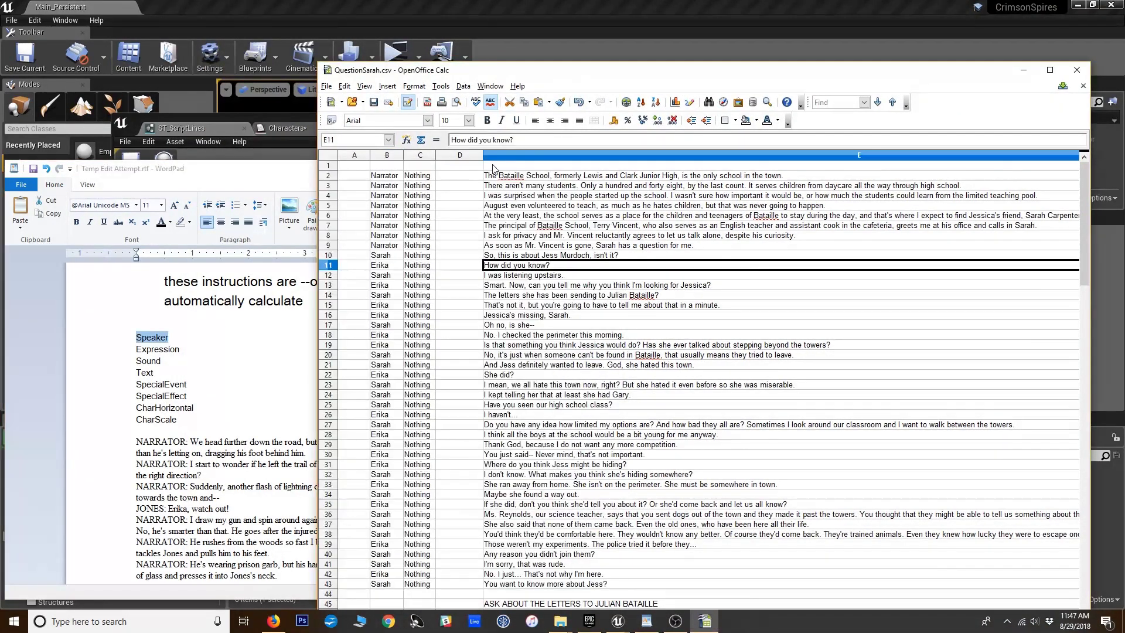
{"action": "key", "text": "ctrl+v"}
{"action": "double_click", "coordinate": [158, 349]}
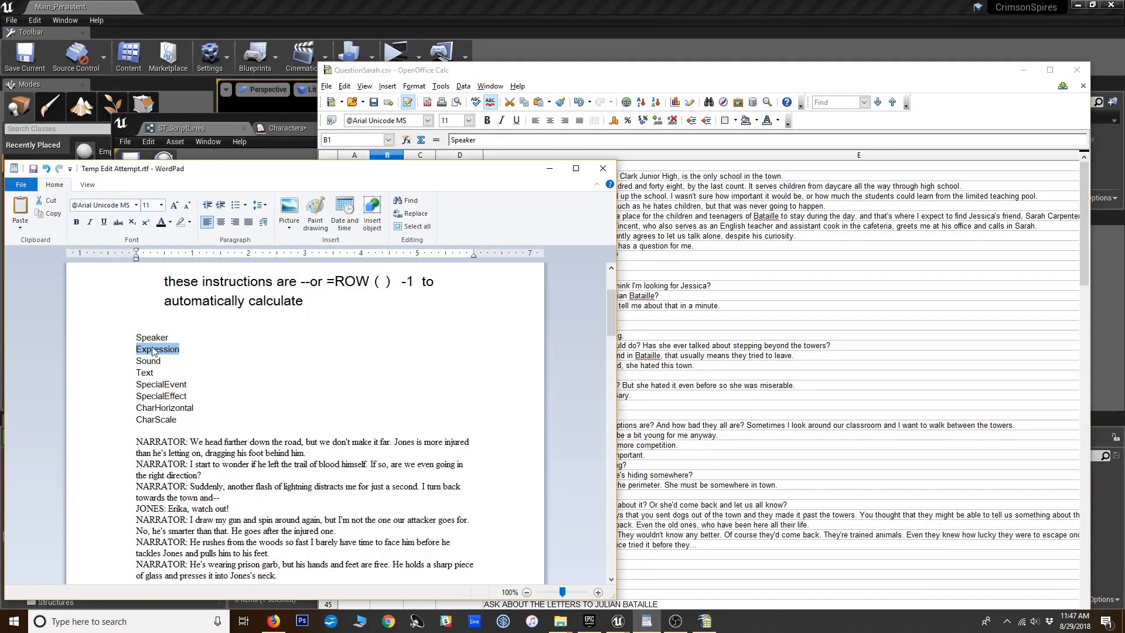
{"action": "key", "text": "alt+Tab"}
{"action": "left_click", "coordinate": [418, 165]}
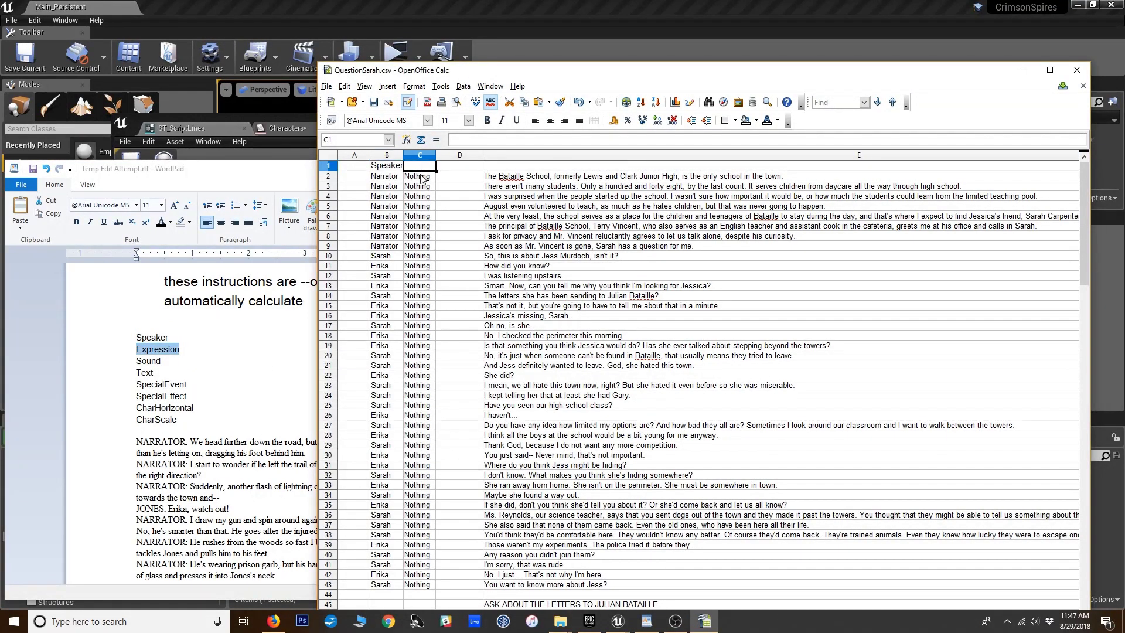
{"action": "type", "text": "Expression"}
{"action": "key", "text": "alt+Tab"}
Copy the Sound and Text field names into header cells D1 and E1
{"action": "double_click", "coordinate": [150, 361]}
{"action": "key", "text": "ctrl+c"}
{"action": "key", "text": "alt+Tab"}
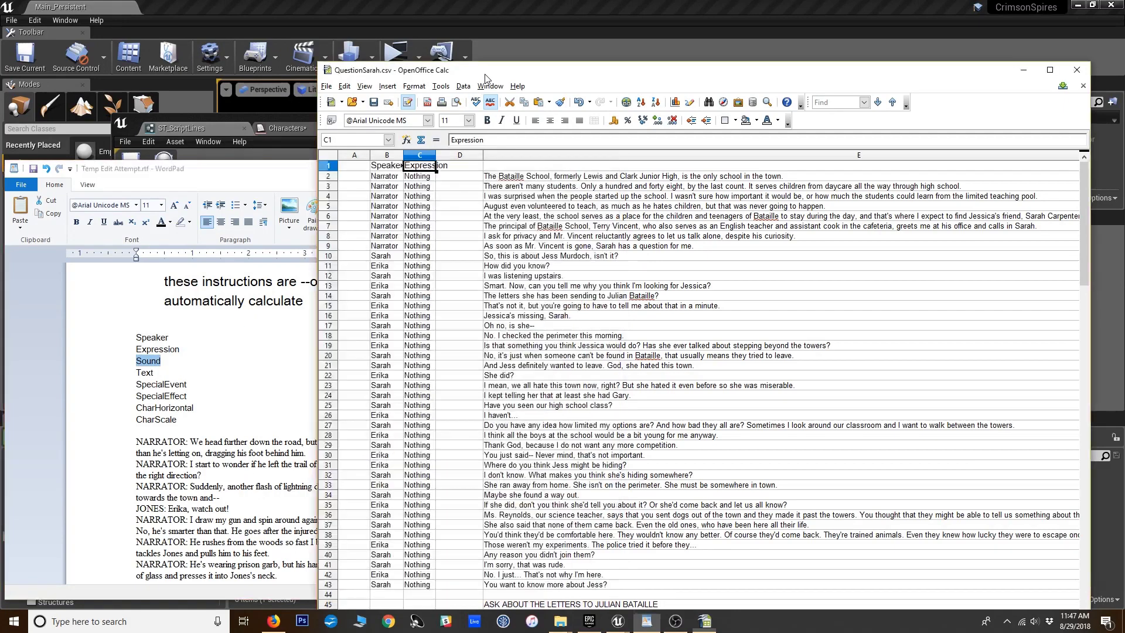
{"action": "left_click", "coordinate": [460, 166]}
{"action": "key", "text": "ctrl+v"}
{"action": "left_click", "coordinate": [443, 200]}
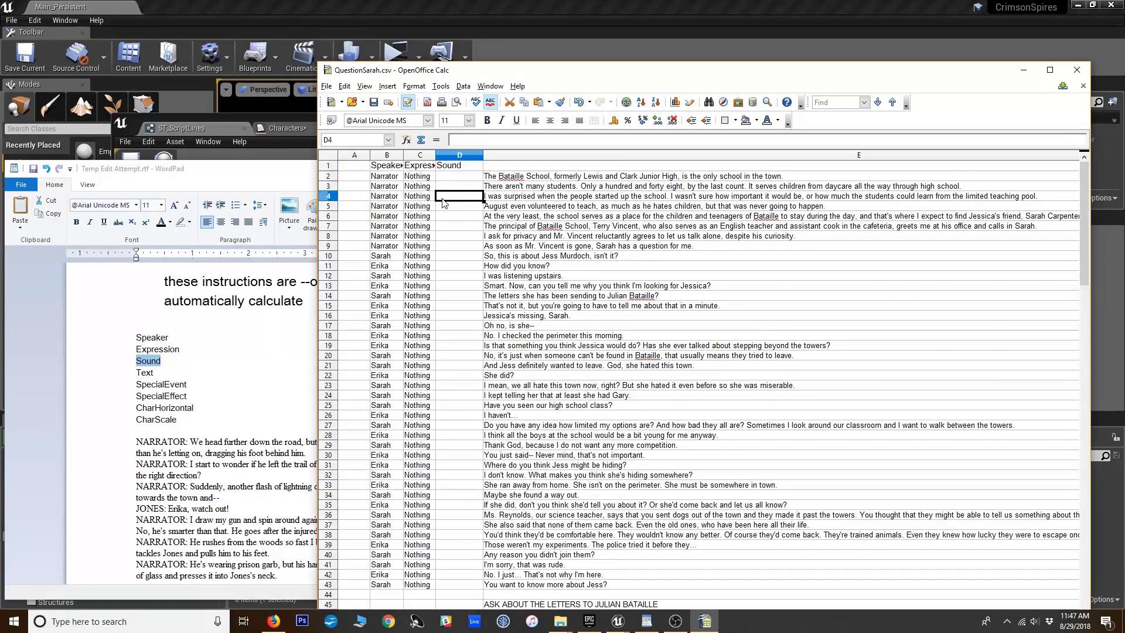
{"action": "left_click", "coordinate": [352, 166]}
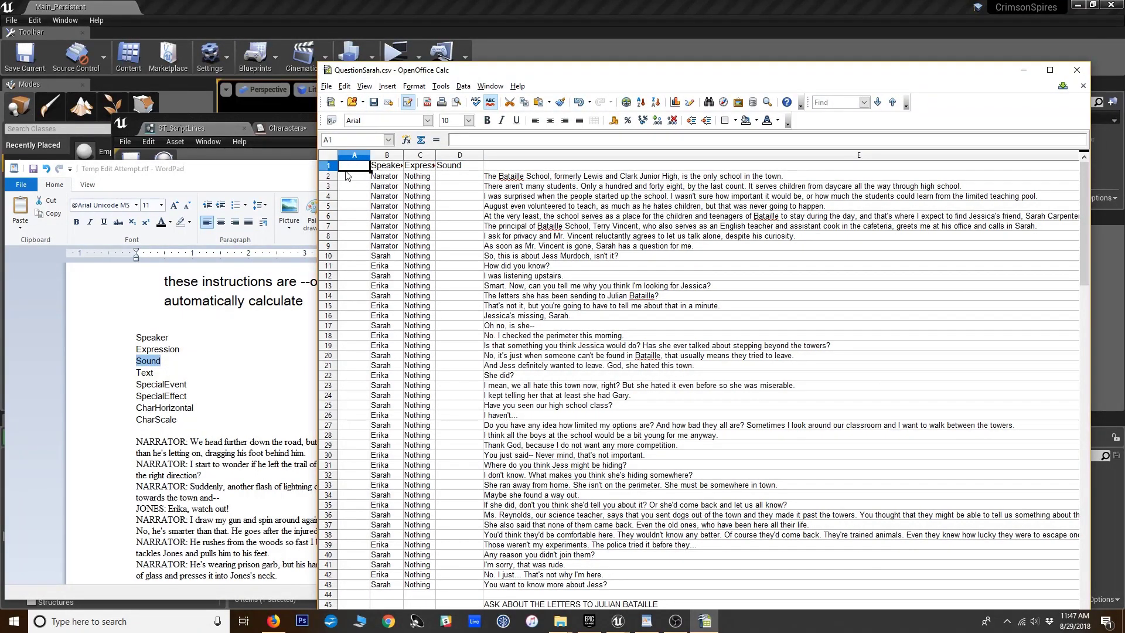
{"action": "key", "text": "Down"}
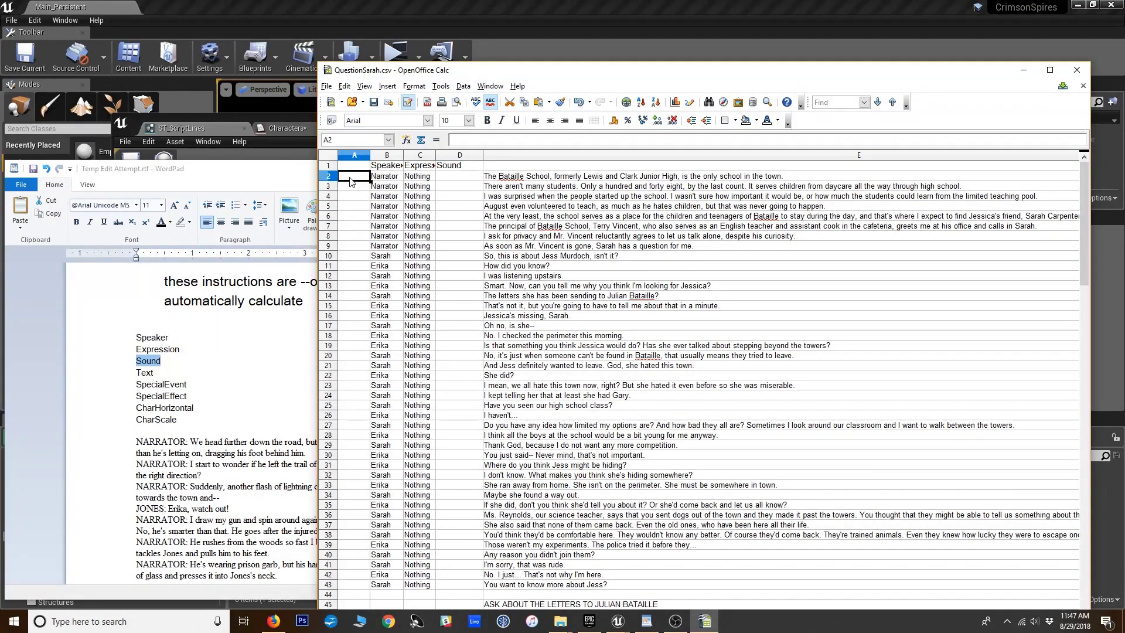
{"action": "left_click", "coordinate": [364, 167]}
{"action": "double_click", "coordinate": [144, 373]}
{"action": "key", "text": "ctrl+c"}
{"action": "left_click", "coordinate": [674, 167]}
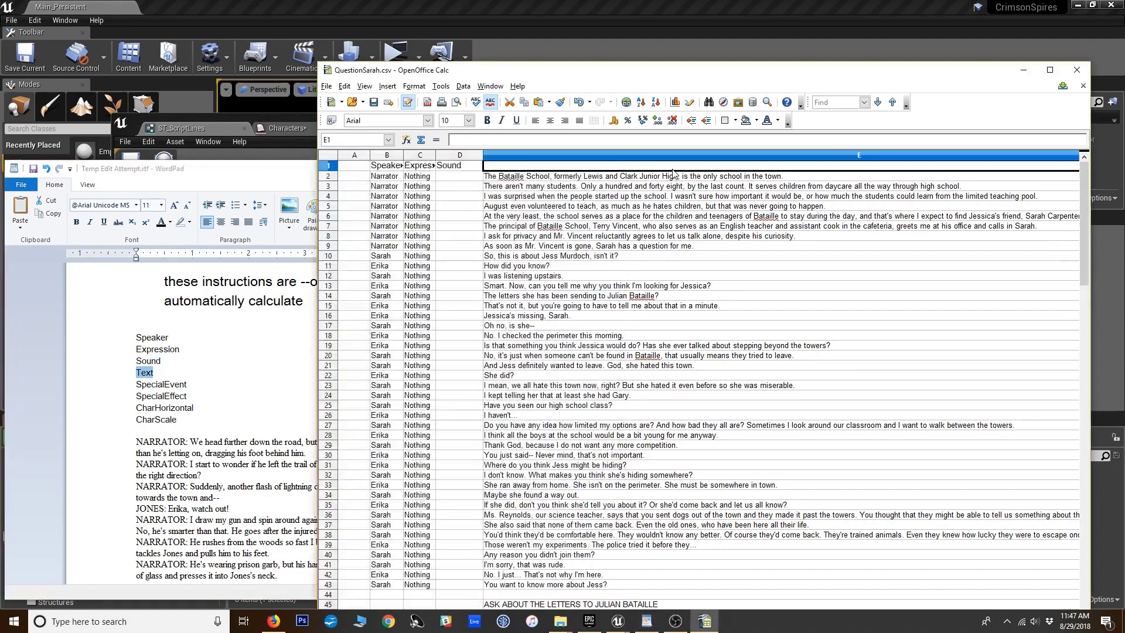
{"action": "key", "text": "ctrl+v"}
Narrow column E and turn on automatic text wrapping for the dialogue text
{"action": "left_click_drag", "start_coordinate": [925, 75], "coordinate": [821, 21]}
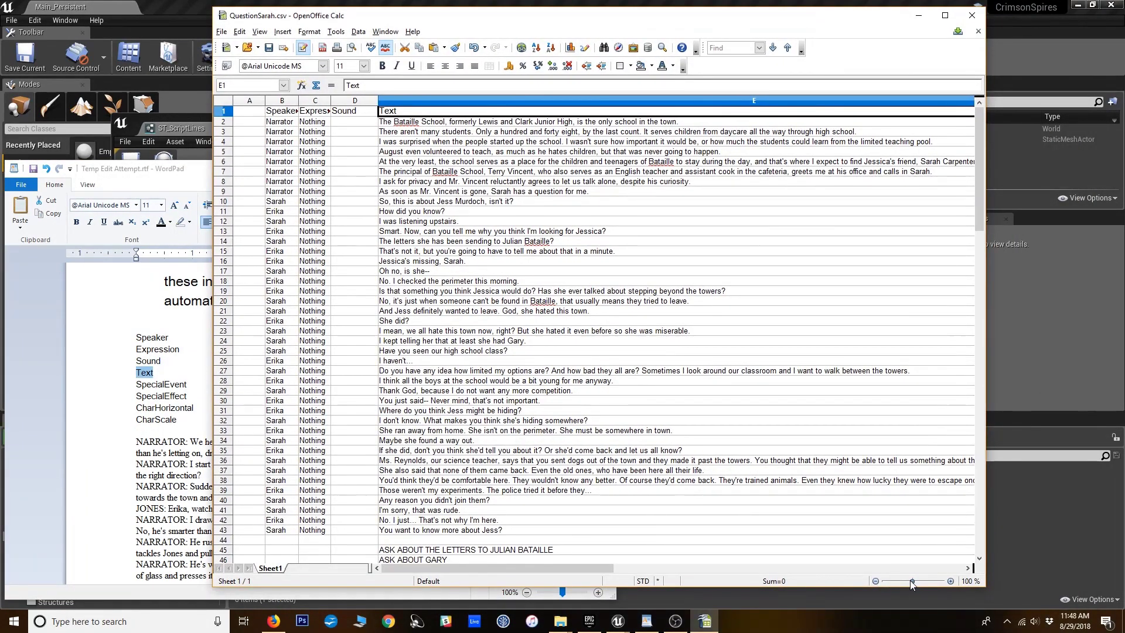
{"action": "left_click_drag", "start_coordinate": [910, 581], "coordinate": [903, 580]}
{"action": "left_click_drag", "start_coordinate": [904, 101], "coordinate": [593, 103]}
{"action": "right_click", "coordinate": [480, 104]}
{"action": "left_click", "coordinate": [510, 107]}
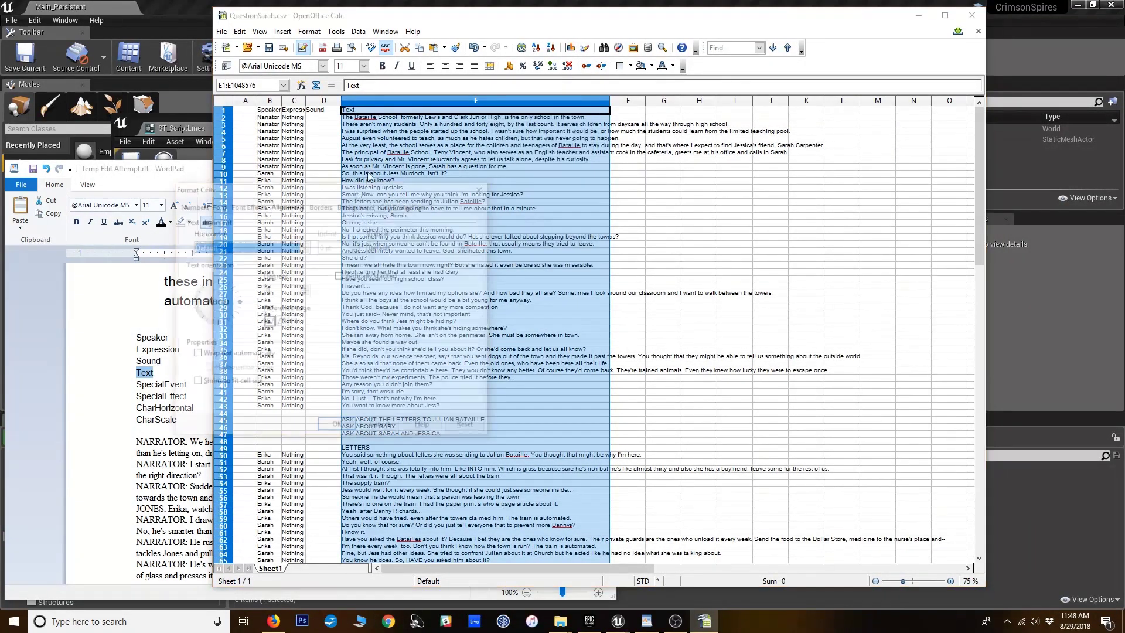
{"action": "left_click", "coordinate": [194, 355]}
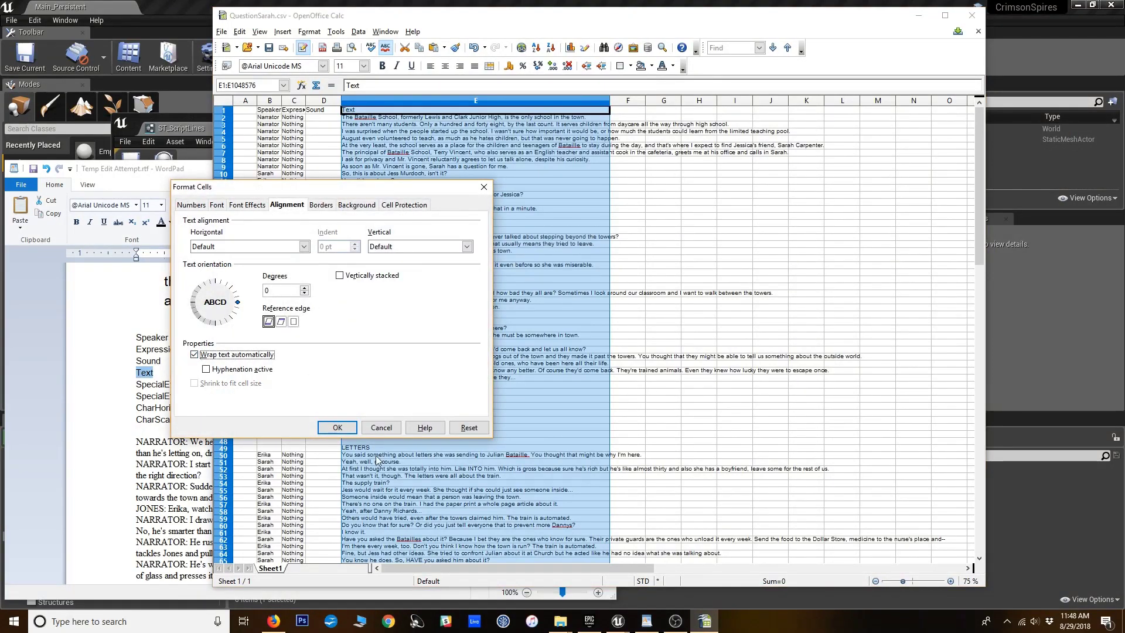
{"action": "left_click", "coordinate": [335, 427]}
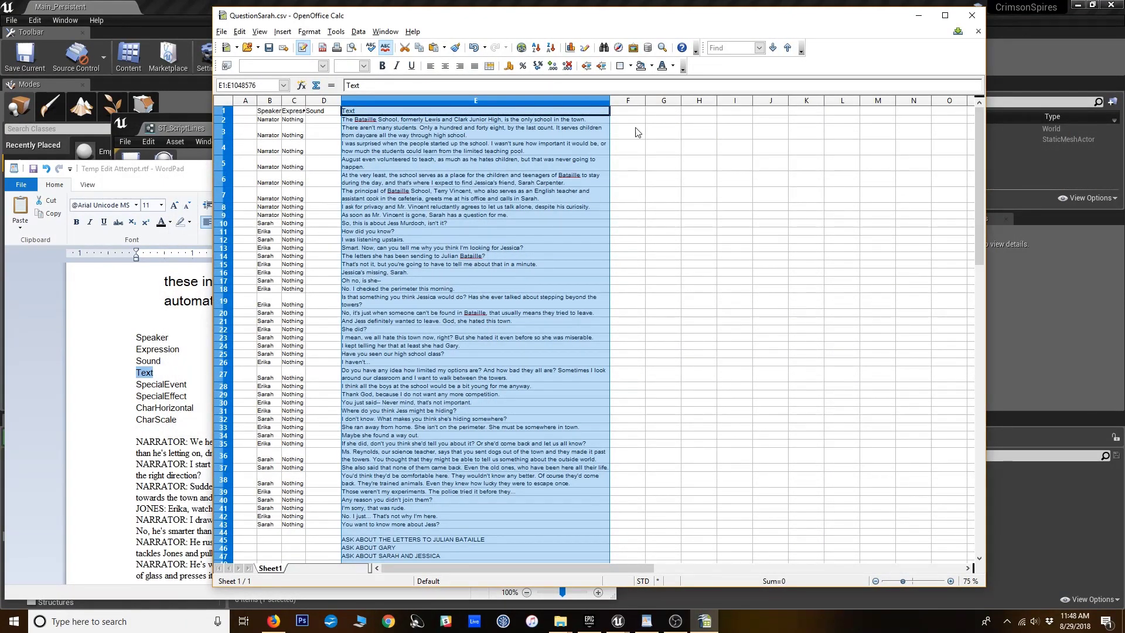
{"action": "left_click_drag", "start_coordinate": [904, 581], "coordinate": [912, 581]}
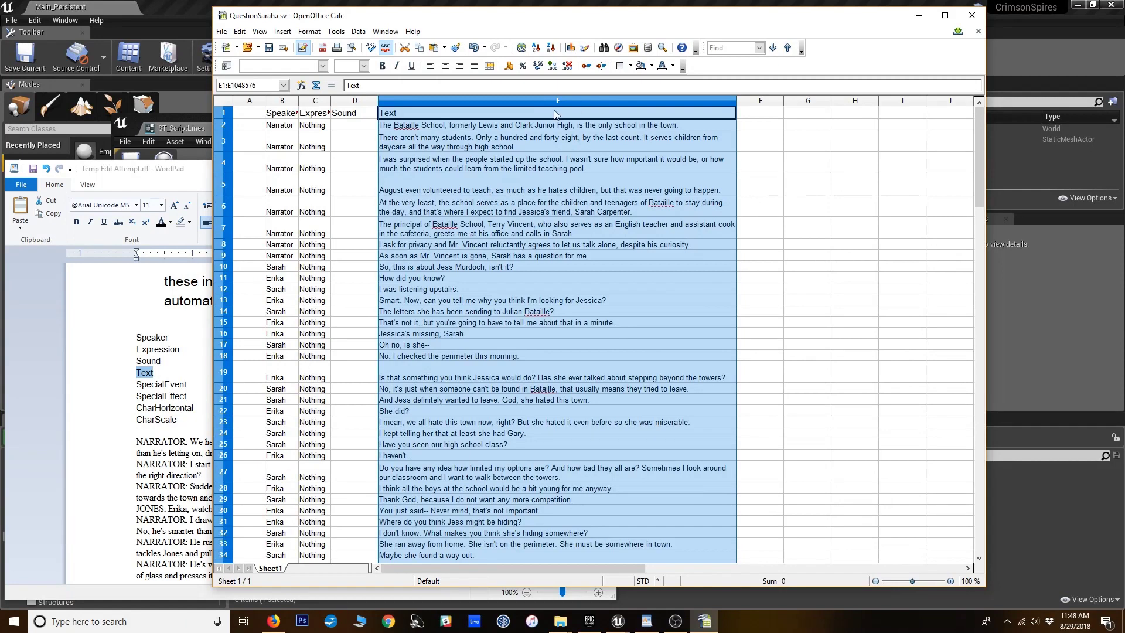
Paste SpecialEvent as the F1 header
{"action": "left_click", "coordinate": [526, 124]}
{"action": "double_click", "coordinate": [151, 385]}
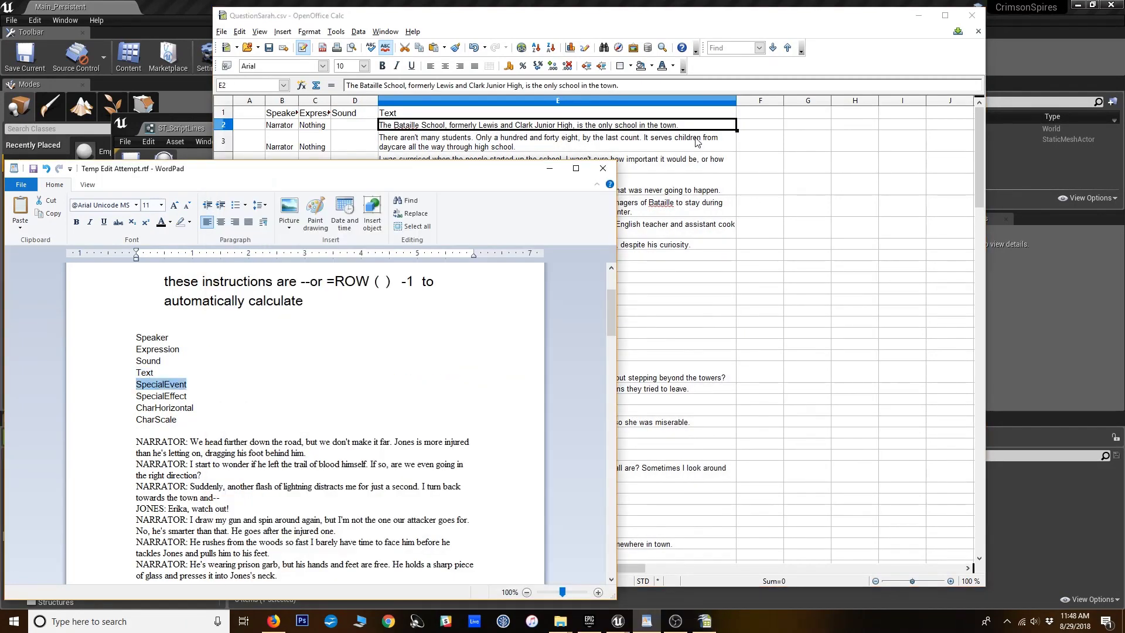
{"action": "left_click", "coordinate": [760, 112]}
{"action": "key", "text": "ctrl+v"}
{"action": "key", "text": "alt+Tab"}
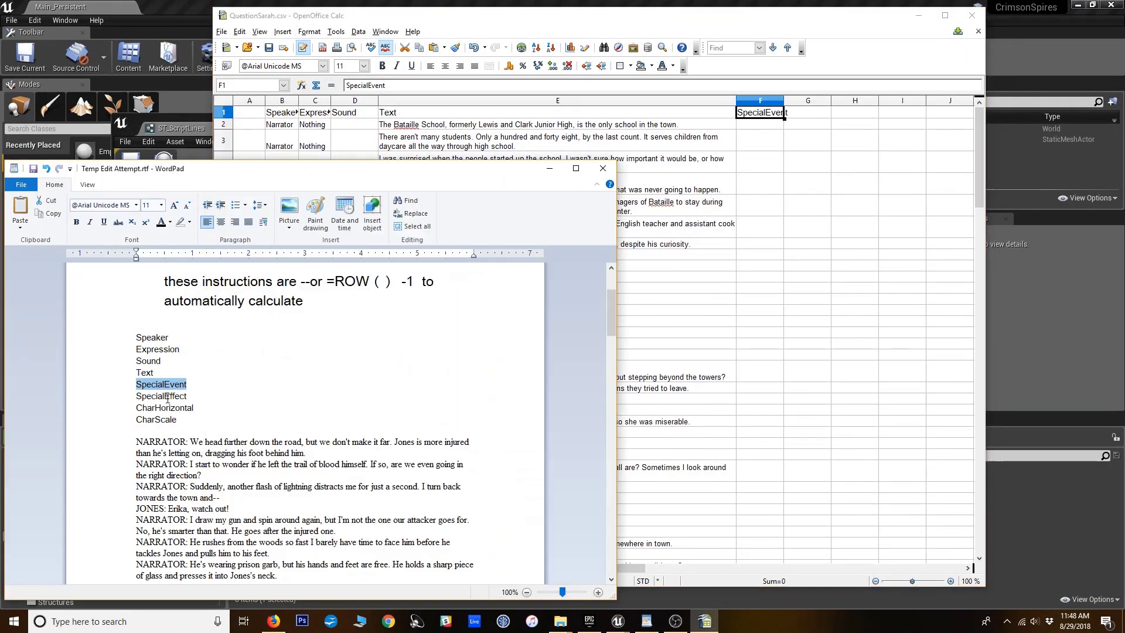
Paste SpecialEffect, CharHorizontal and CharScale as headers in G1, H1 and I1
{"action": "double_click", "coordinate": [167, 397]}
{"action": "double_click", "coordinate": [795, 114]}
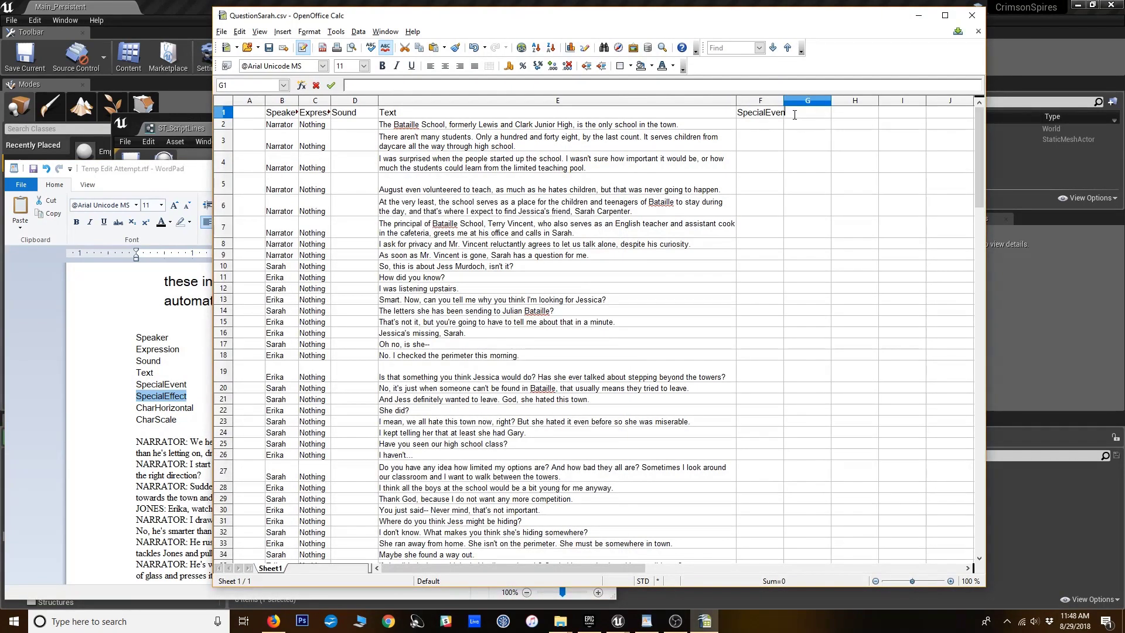
{"action": "key", "text": "ctrl+v"}
{"action": "left_click", "coordinate": [808, 255]}
{"action": "key", "text": "alt+Tab"}
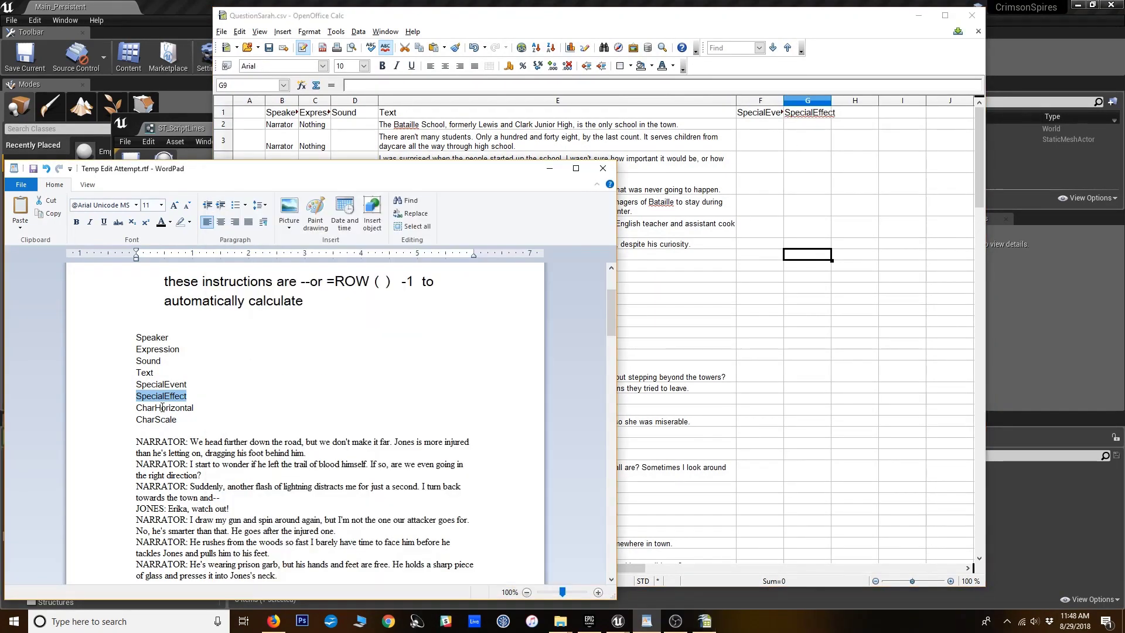
{"action": "double_click", "coordinate": [162, 408]}
{"action": "double_click", "coordinate": [845, 118]}
{"action": "key", "text": "ctrl+v"}
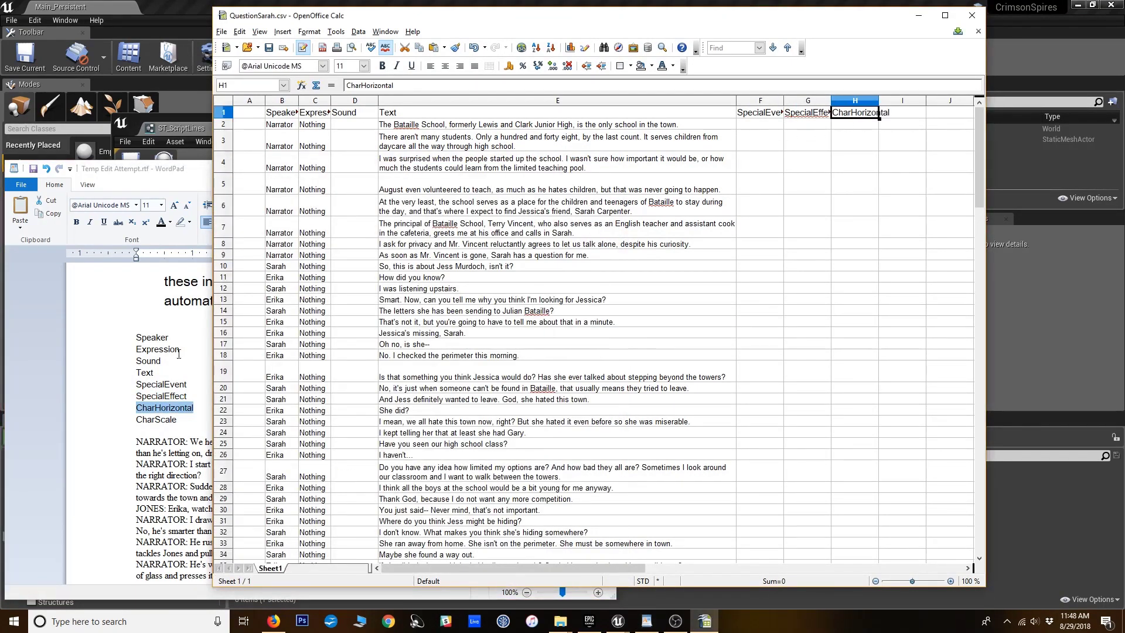
{"action": "double_click", "coordinate": [162, 417]}
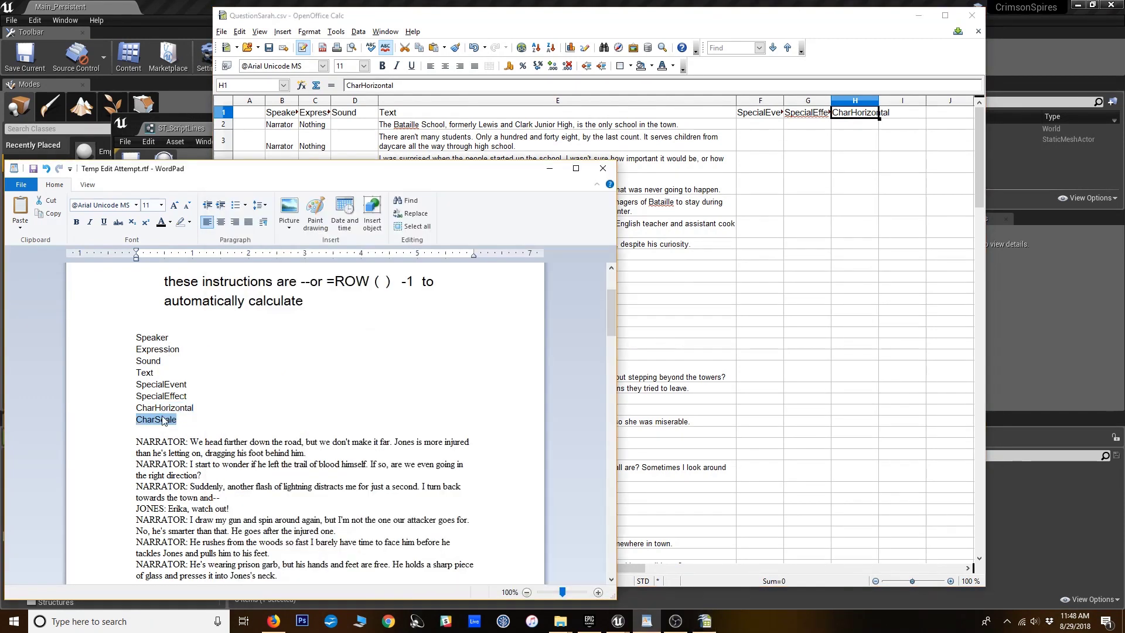
{"action": "double_click", "coordinate": [890, 115]}
{"action": "key", "text": "ctrl+v"}
{"action": "left_click", "coordinate": [329, 170]}
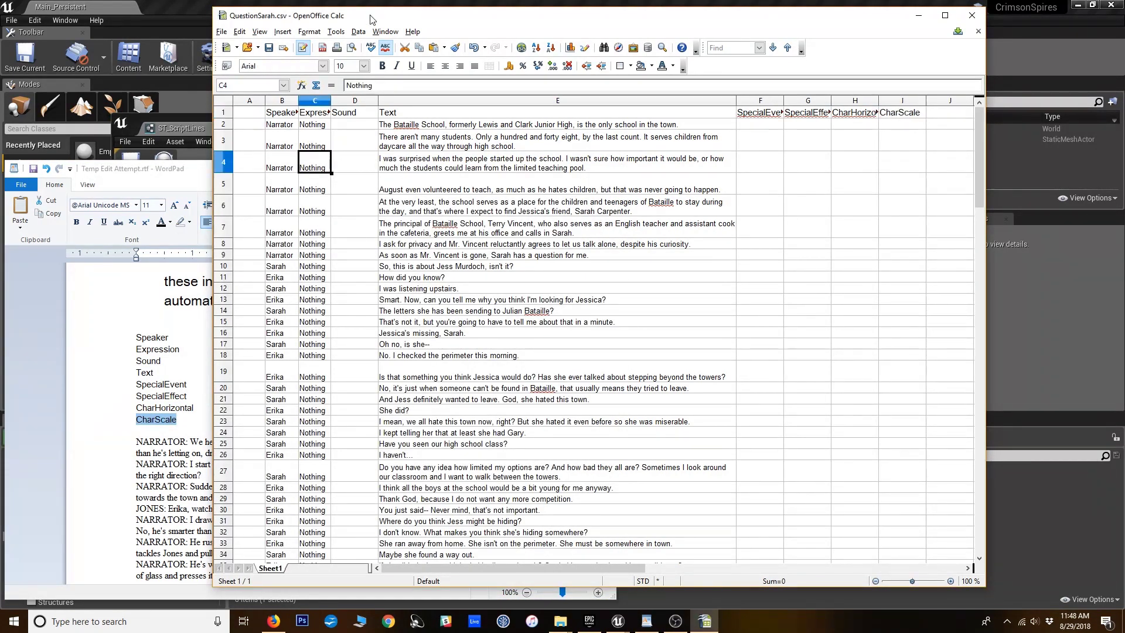
{"action": "left_click_drag", "start_coordinate": [378, 16], "coordinate": [486, 28]}
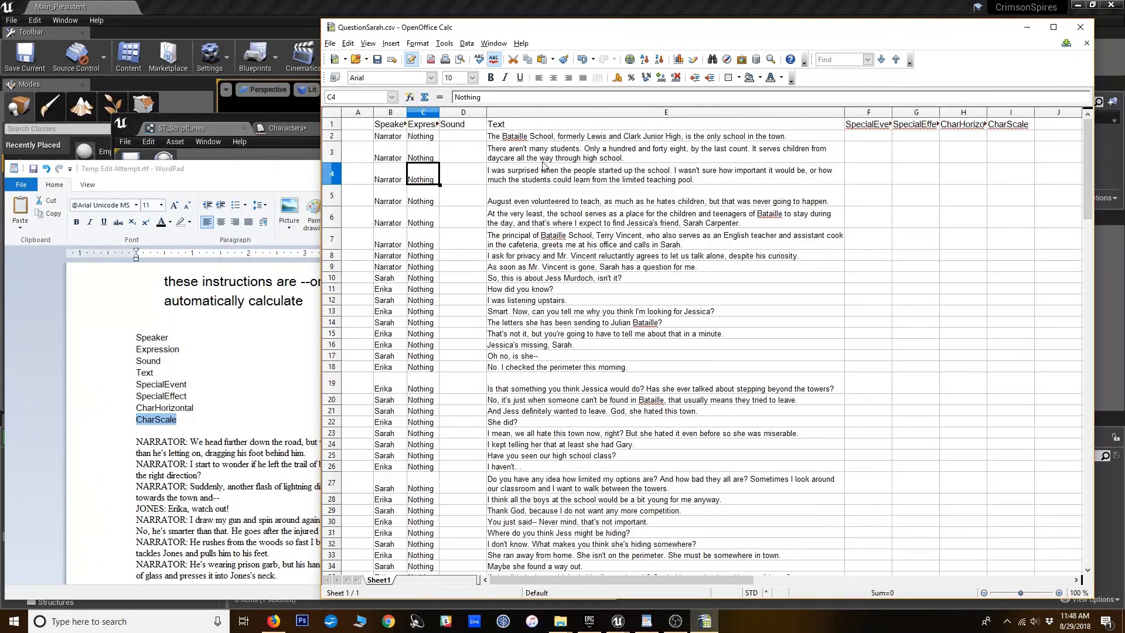
Enter line numbers 1 and 2 in A2 and A3
{"action": "left_click", "coordinate": [364, 136]}
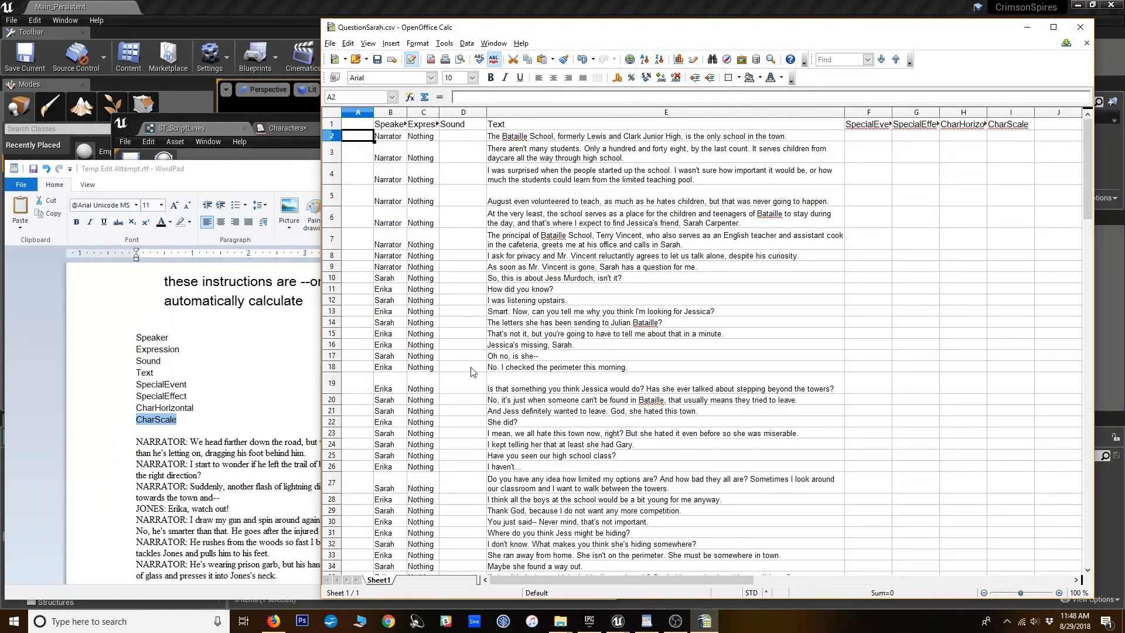
{"action": "left_click", "coordinate": [170, 480]}
{"action": "scroll", "coordinate": [271, 377], "scroll_direction": "up", "scroll_amount": 1}
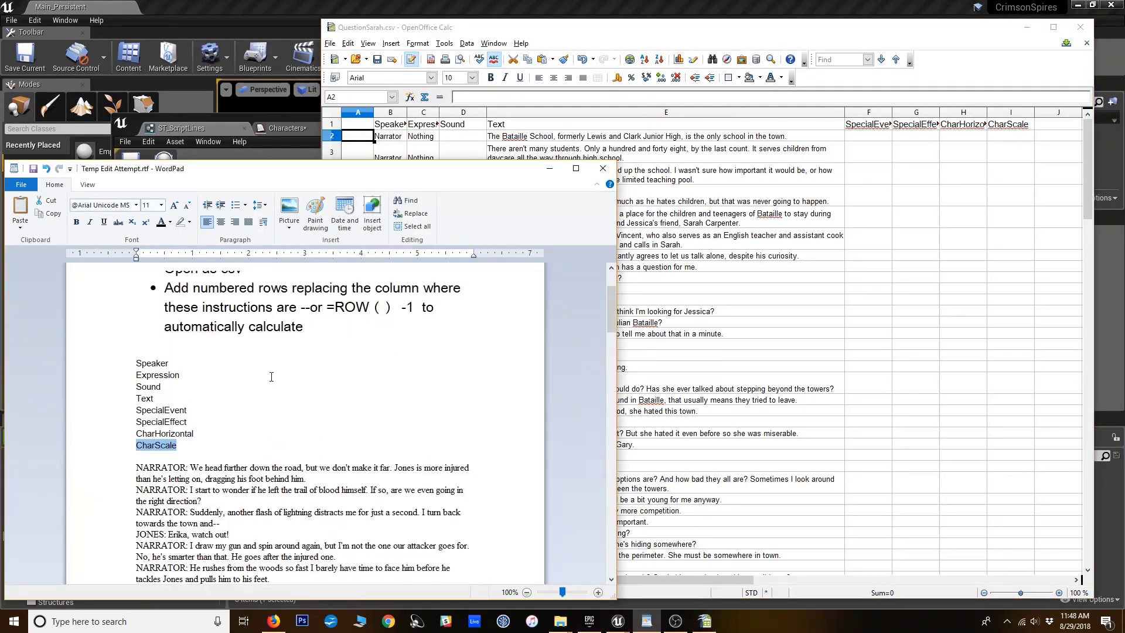
{"action": "scroll", "coordinate": [272, 377], "scroll_direction": "up", "scroll_amount": 2}
{"action": "left_click", "coordinate": [363, 140]}
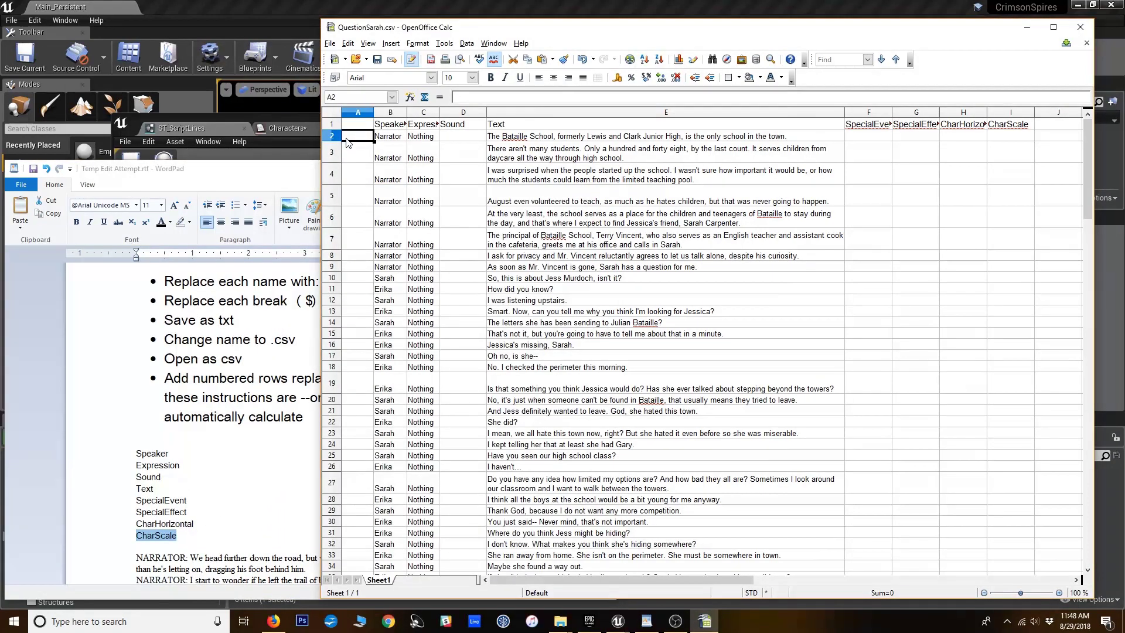
{"action": "type", "text": "1"}
{"action": "key", "text": "Return"}
{"action": "type", "text": "2"}
{"action": "key", "text": "Return"}
{"action": "type", "text": "ada"}
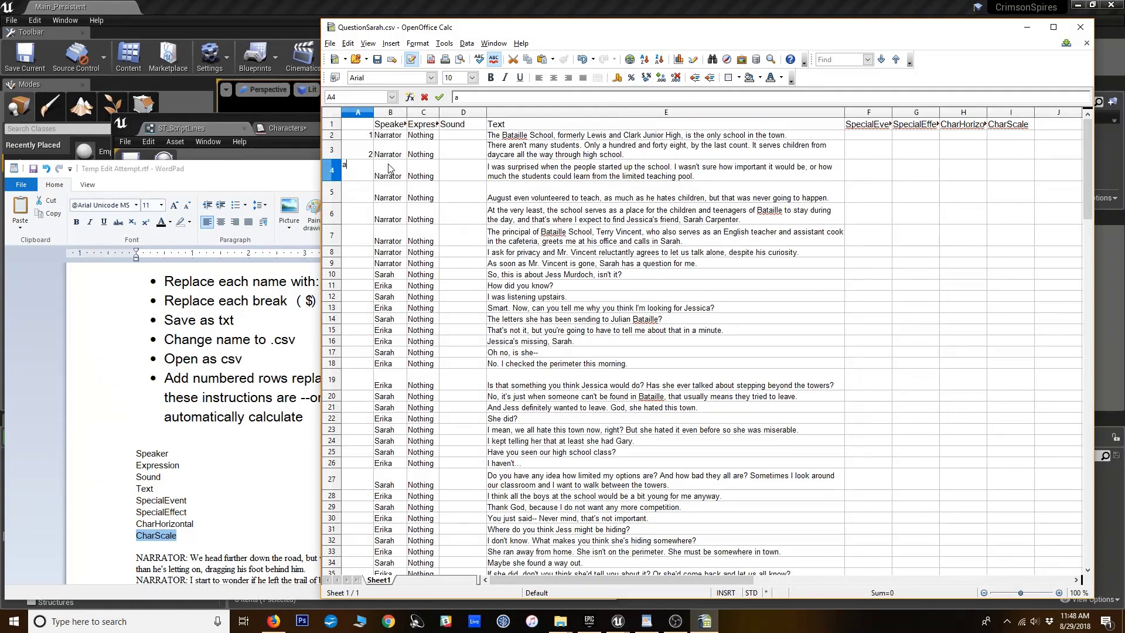
{"action": "key", "text": "Return"}
{"action": "key", "text": "Up"}
{"action": "key", "text": "Up"}
{"action": "key", "text": "Up"}
Paste the =ROW()-1 formula from the notes into A2 and delete its stray leading bullet
{"action": "key", "text": "alt+Tab"}
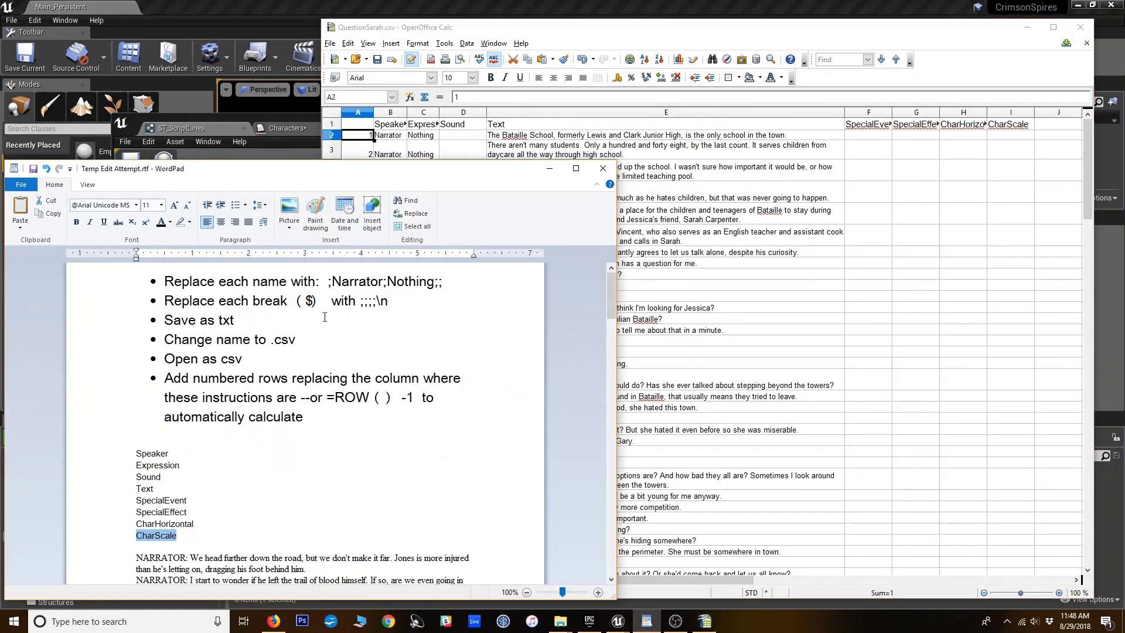
{"action": "left_click_drag", "start_coordinate": [327, 400], "coordinate": [453, 392]}
{"action": "left_click", "coordinate": [375, 137]}
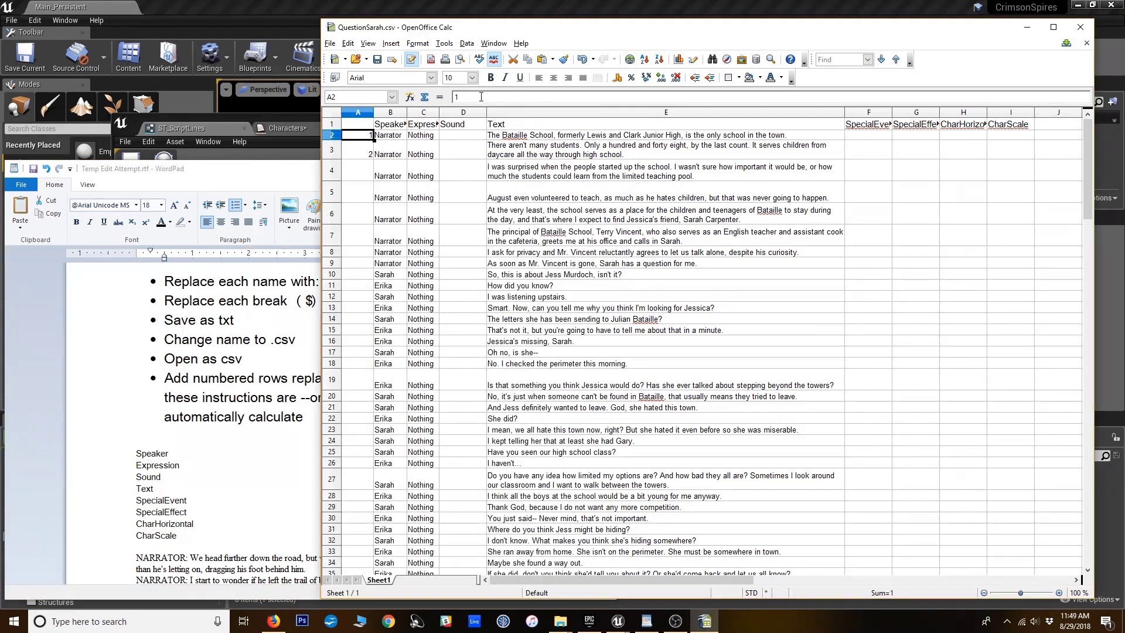
{"action": "type", "text": "=ROW( )-1"}
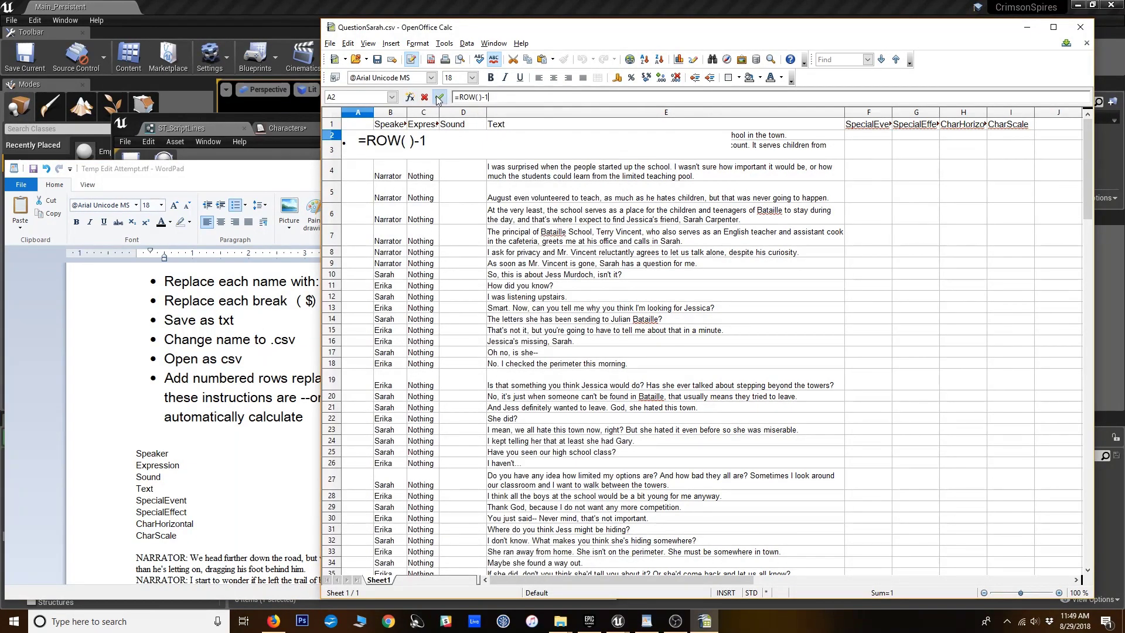
{"action": "key", "text": "Return"}
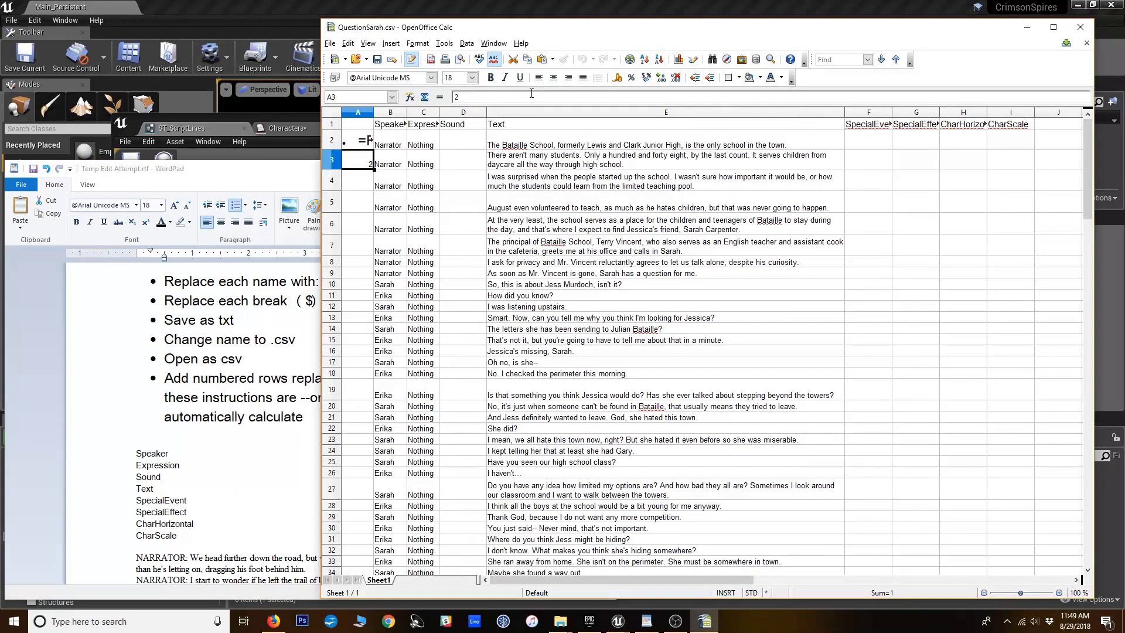
{"action": "left_click", "coordinate": [361, 139]}
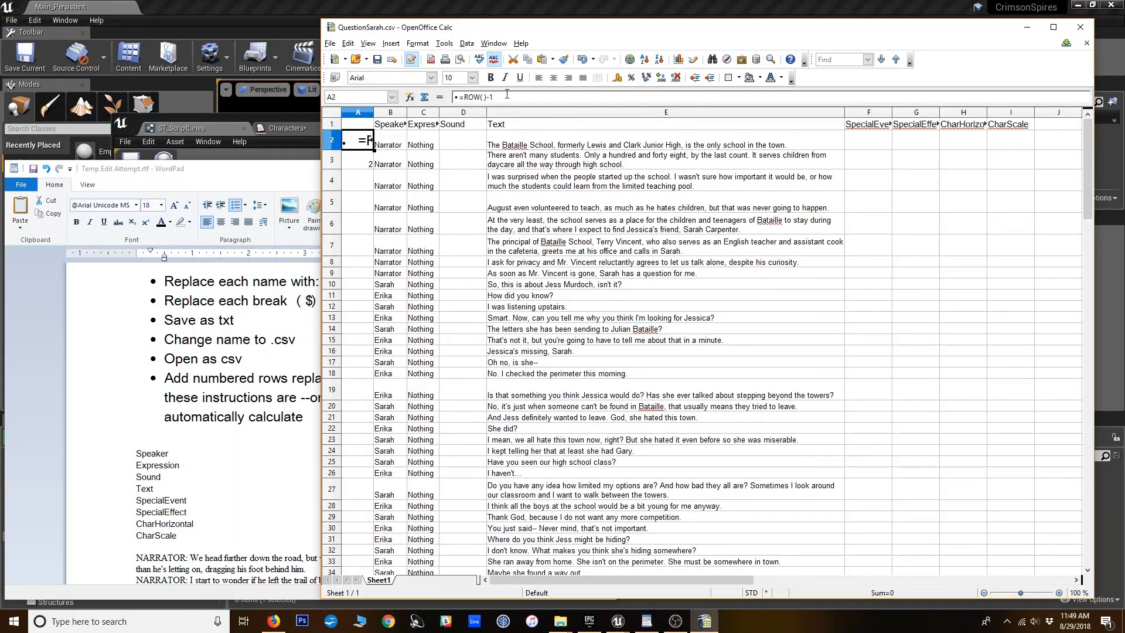
{"action": "left_click", "coordinate": [456, 96]}
{"action": "key", "text": "Delete"}
{"action": "key", "text": "Delete"}
{"action": "key", "text": "Return"}
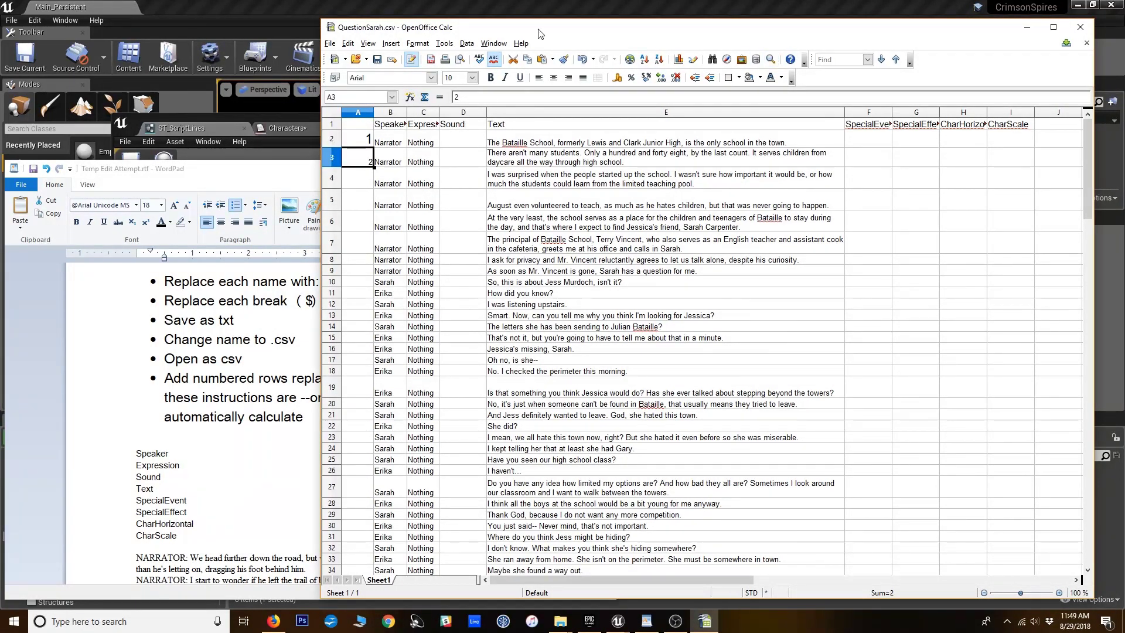
{"action": "left_click", "coordinate": [364, 142]}
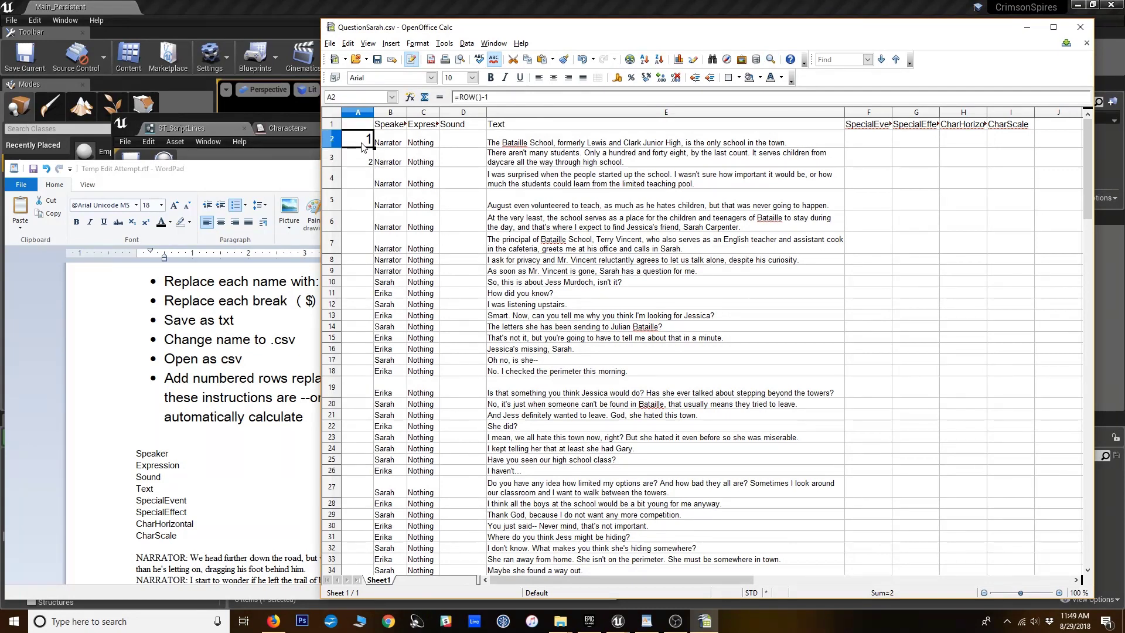
{"action": "left_click", "coordinate": [472, 78]}
Set A2's font size to 12 and copy numbers 1–16 from A2:A17 into A18:A33
{"action": "left_click", "coordinate": [452, 89]}
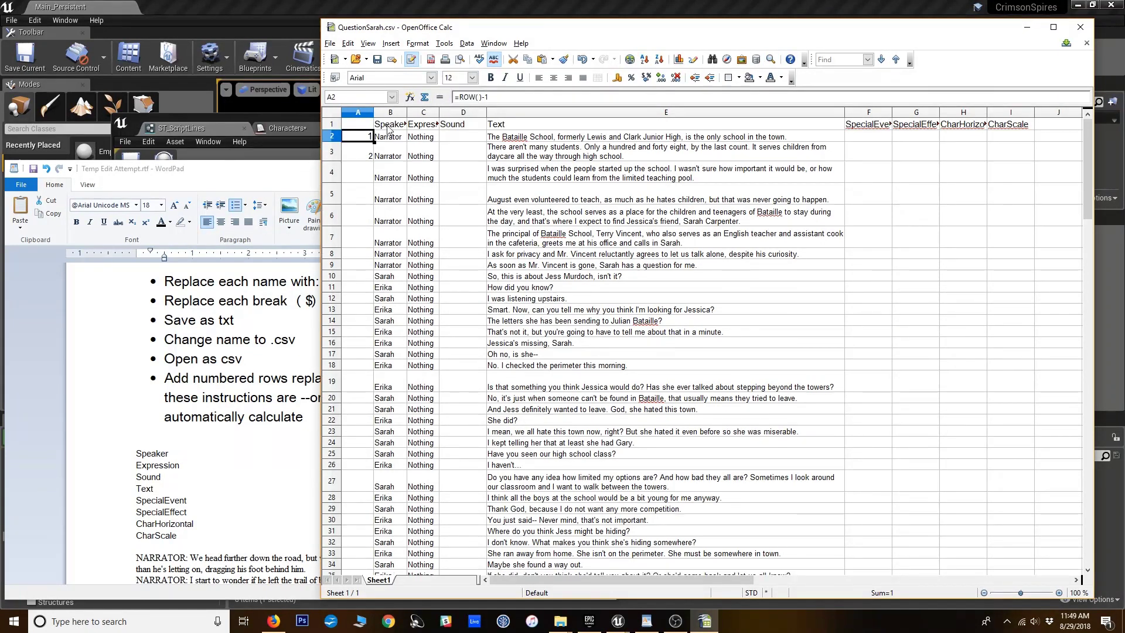
{"action": "left_click_drag", "start_coordinate": [360, 138], "coordinate": [354, 349]}
{"action": "left_click", "coordinate": [358, 139]}
{"action": "left_click", "coordinate": [352, 342], "text": "shift"}
{"action": "key", "text": "ctrl+c"}
{"action": "left_click", "coordinate": [355, 354]}
{"action": "key", "text": "ctrl+v"}
Paste the number block down column A to continue numbering through A81
{"action": "scroll", "coordinate": [370, 352], "scroll_direction": "down", "scroll_amount": 3}
{"action": "left_click", "coordinate": [359, 413]}
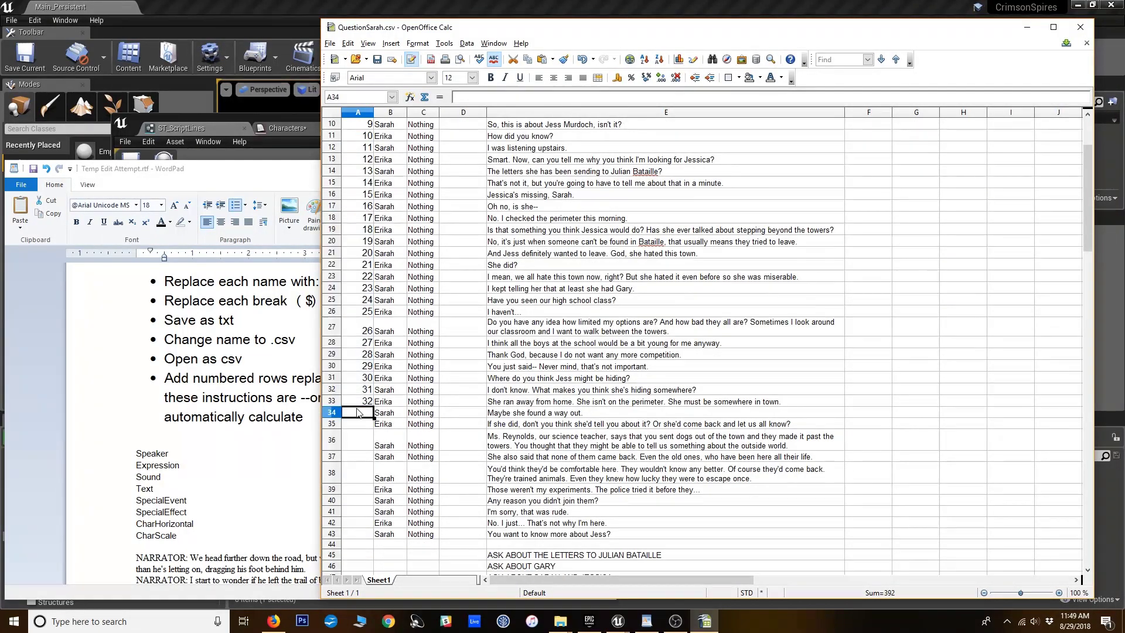
{"action": "key", "text": "ctrl+v"}
{"action": "scroll", "coordinate": [359, 422], "scroll_direction": "down", "scroll_amount": 4}
{"action": "left_click", "coordinate": [359, 477]}
{"action": "key", "text": "ctrl+v"}
{"action": "scroll", "coordinate": [368, 433], "scroll_direction": "down", "scroll_amount": 7}
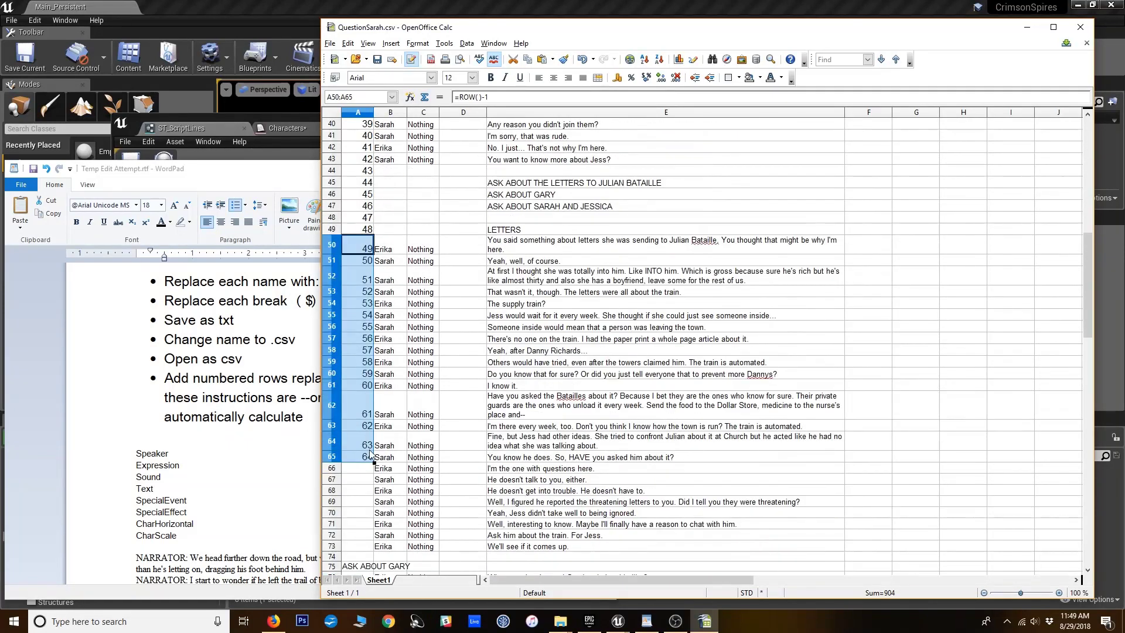
{"action": "left_click", "coordinate": [368, 466]}
{"action": "key", "text": "ctrl+v"}
{"action": "scroll", "coordinate": [370, 422], "scroll_direction": "down", "scroll_amount": 6}
{"action": "left_click", "coordinate": [364, 405]}
Copy the ASK ABOUT SARAH AND JESSICA heading into E94 in the Text column
{"action": "scroll", "coordinate": [369, 468], "scroll_direction": "down", "scroll_amount": 4}
{"action": "left_click", "coordinate": [352, 381]}
{"action": "key", "text": "ctrl+c"}
{"action": "left_click", "coordinate": [572, 382]}
{"action": "key", "text": "ctrl+v"}
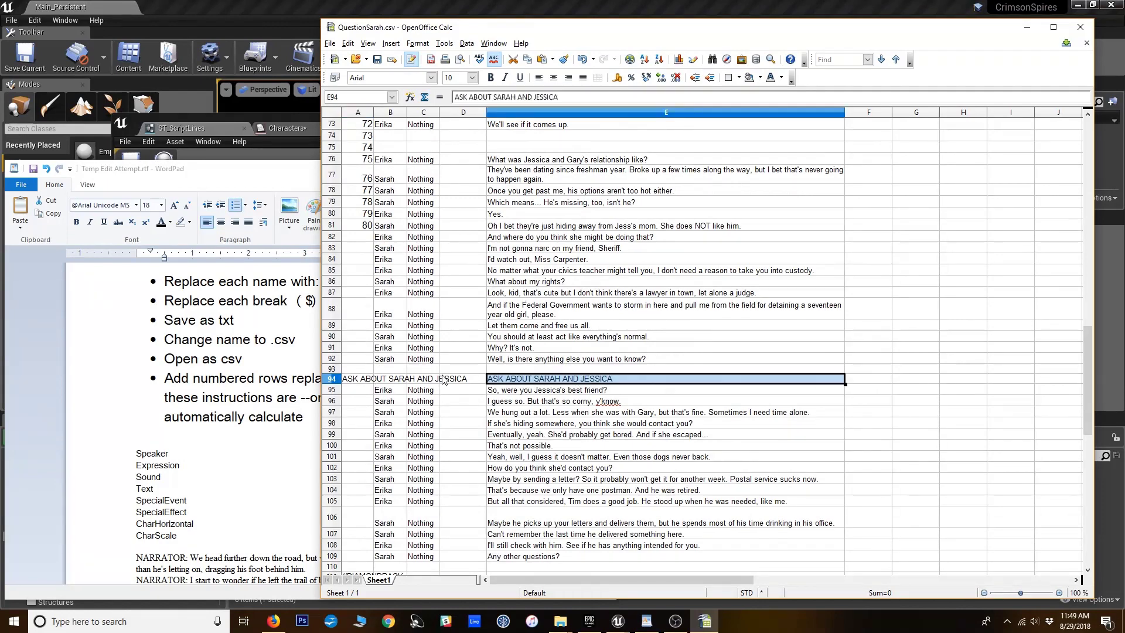
{"action": "left_click", "coordinate": [359, 239]}
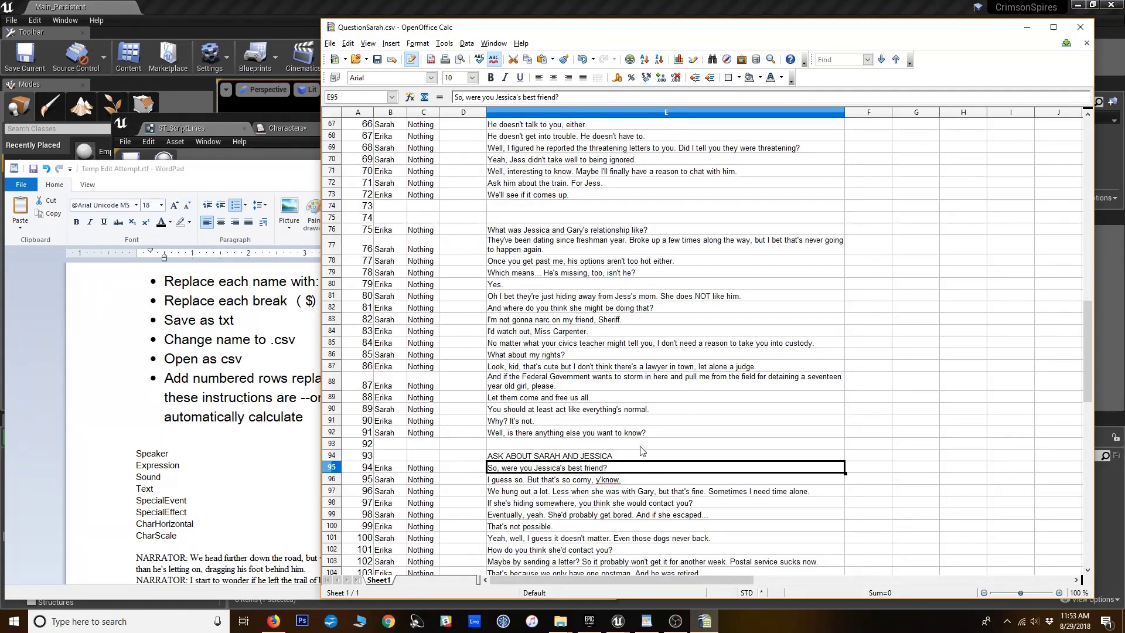
{"action": "scroll", "coordinate": [679, 457], "scroll_direction": "up", "scroll_amount": 20}
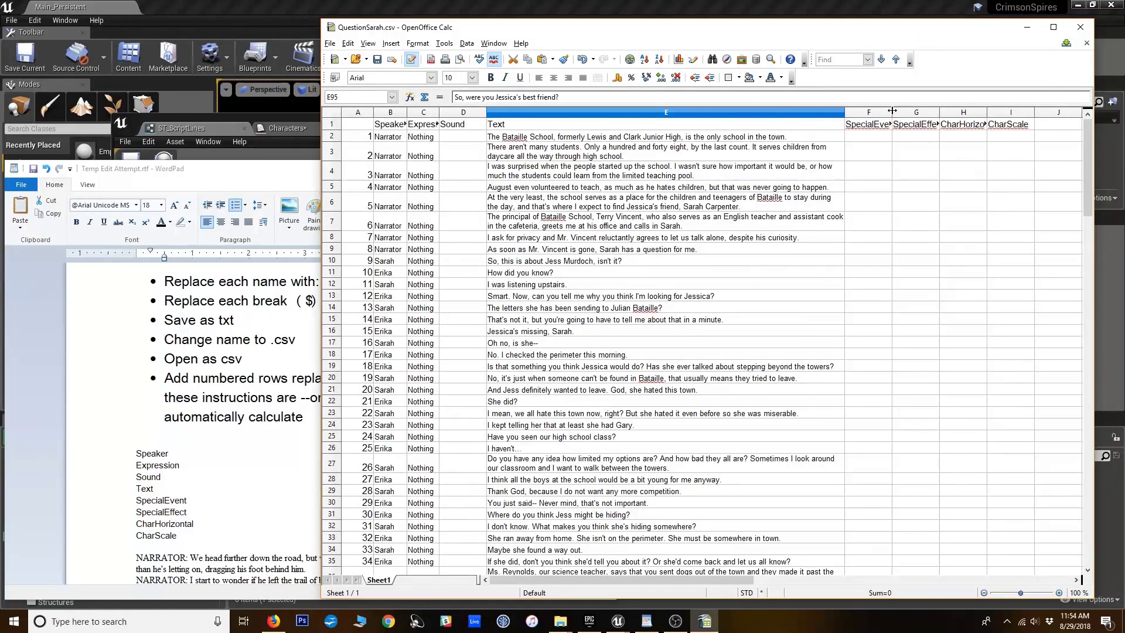
{"action": "left_click_drag", "start_coordinate": [892, 112], "coordinate": [913, 115]}
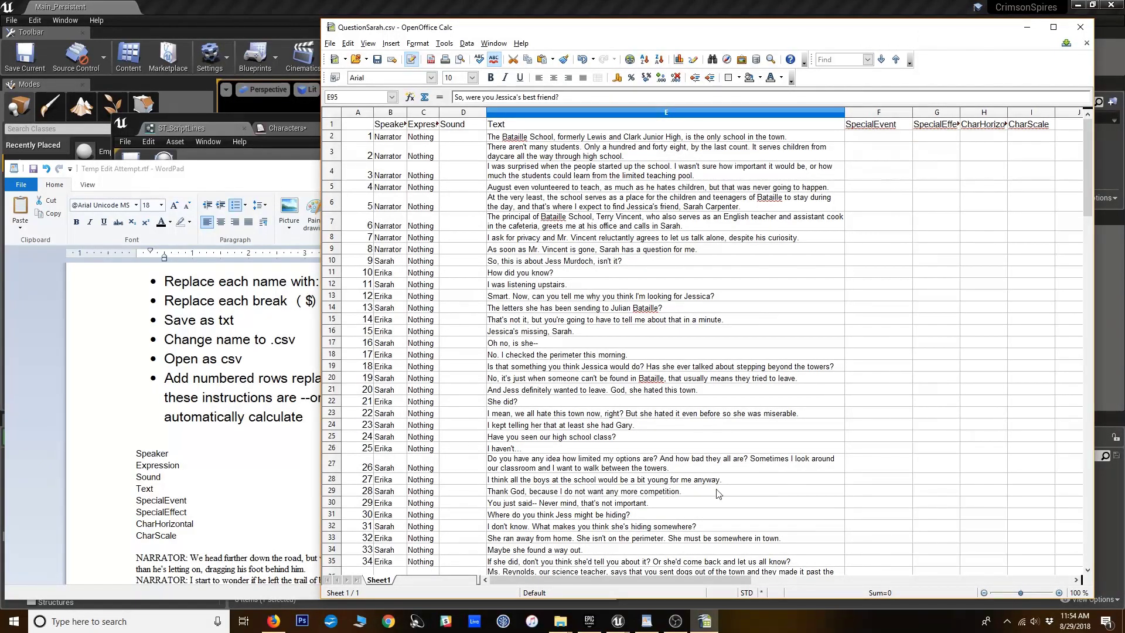
{"action": "scroll", "coordinate": [680, 469], "scroll_direction": "down", "scroll_amount": 9}
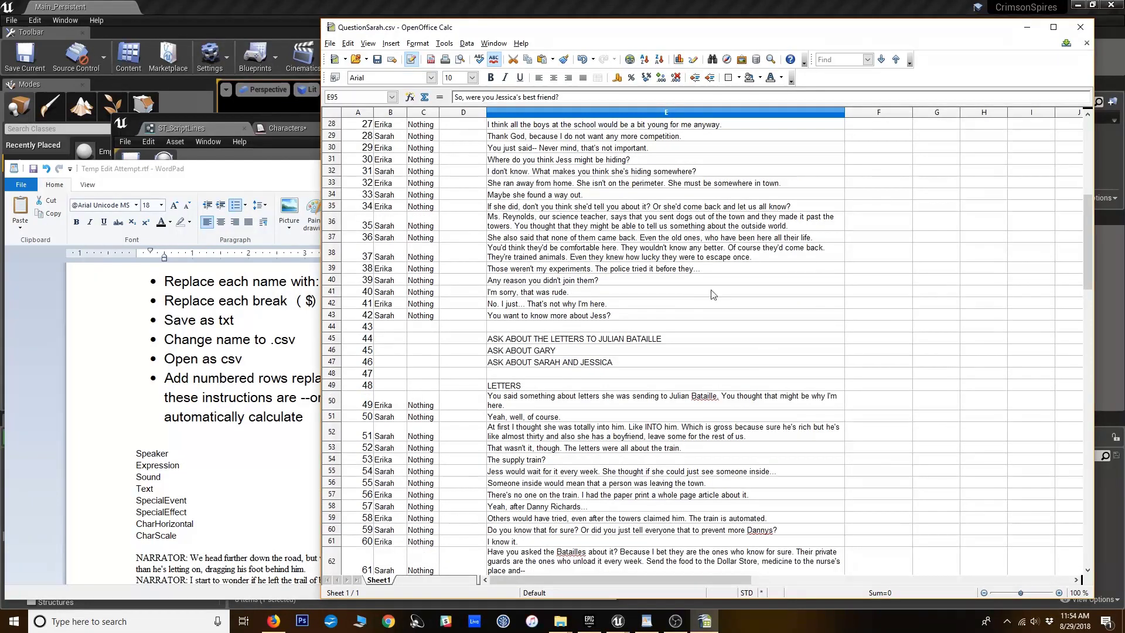
{"action": "left_click", "coordinate": [530, 328]}
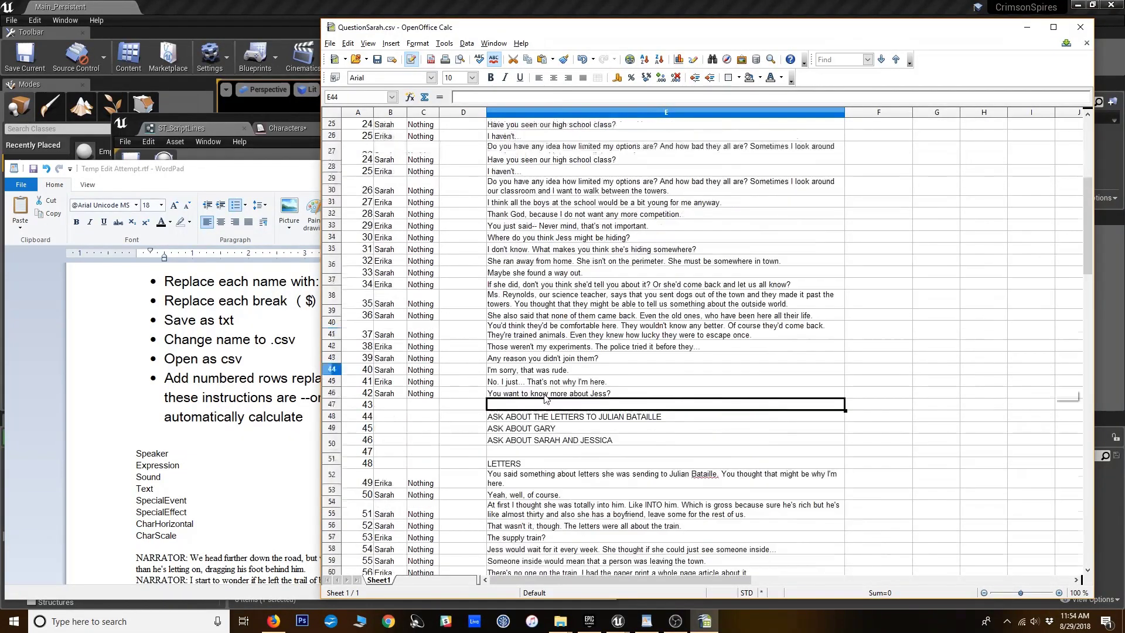
{"action": "scroll", "coordinate": [580, 445], "scroll_direction": "up", "scroll_amount": 2}
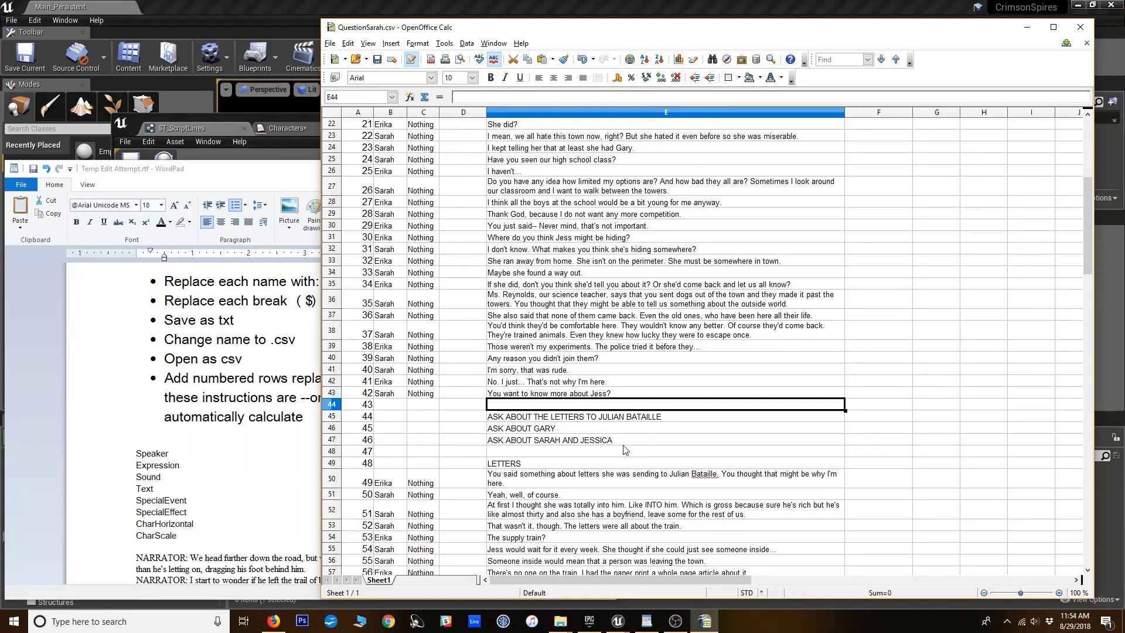
{"action": "left_click", "coordinate": [553, 396]}
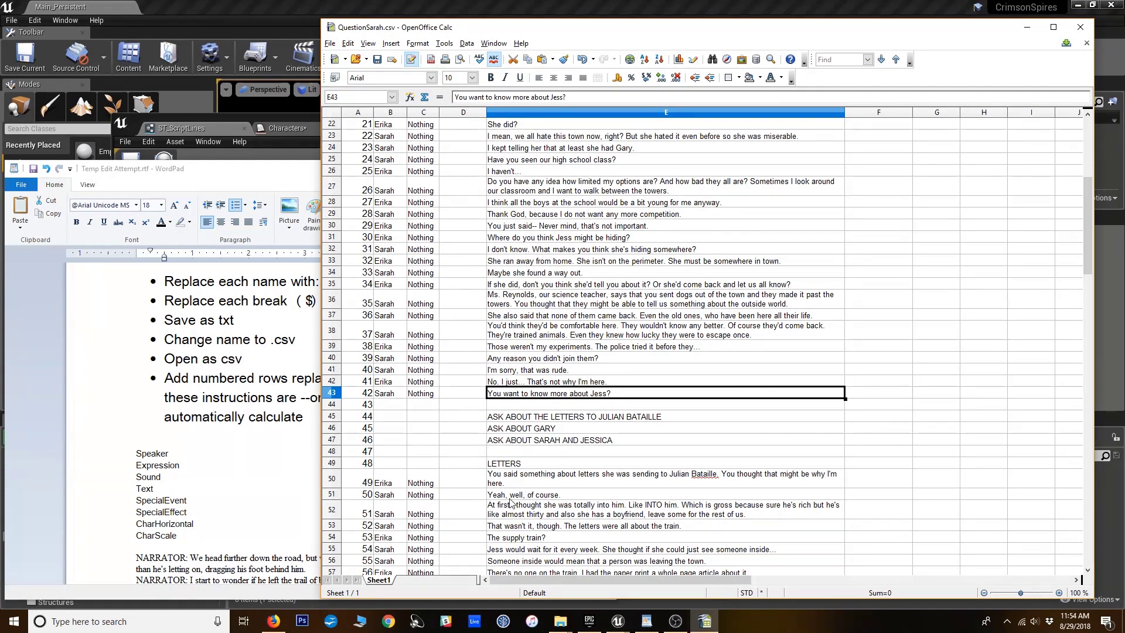
{"action": "scroll", "coordinate": [561, 507], "scroll_direction": "up", "scroll_amount": 3}
{"action": "scroll", "coordinate": [560, 507], "scroll_direction": "down", "scroll_amount": 3}
{"action": "scroll", "coordinate": [562, 460], "scroll_direction": "up", "scroll_amount": 2}
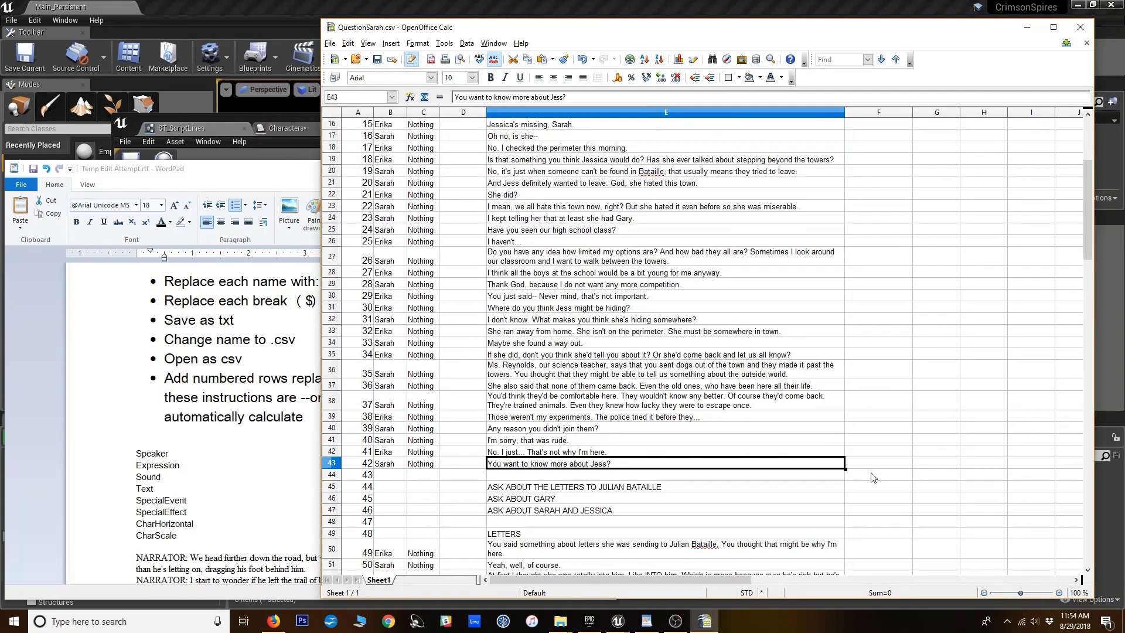
{"action": "key", "text": "Right"}
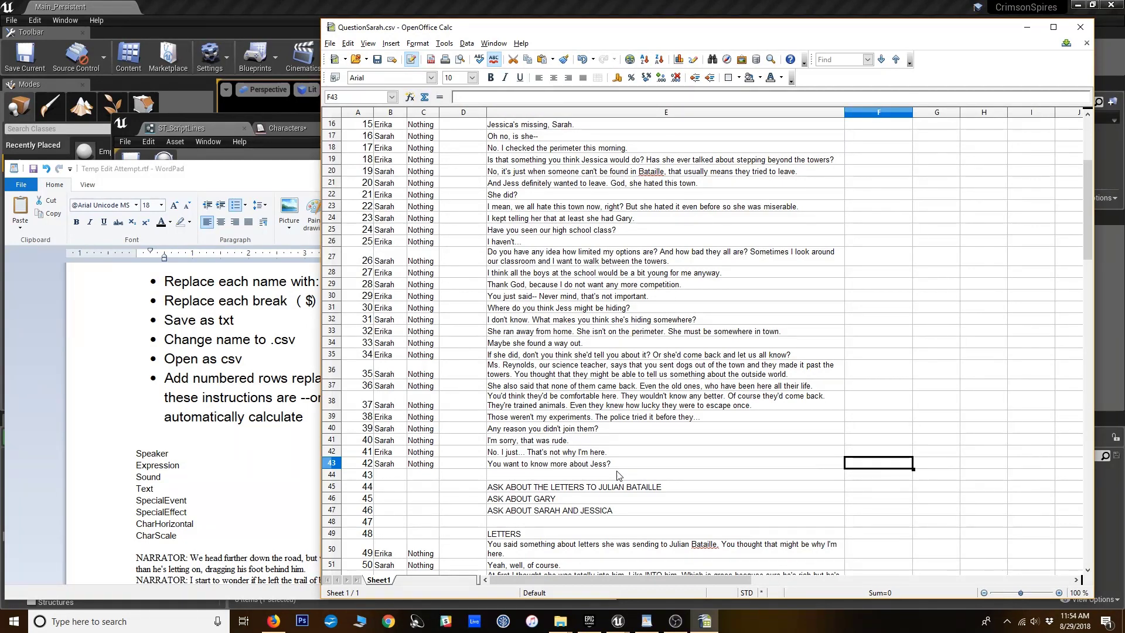
Enter Choice1_6 in F43 and delete the blank row 44 beneath it
{"action": "type", "text": "Choice1_6"}
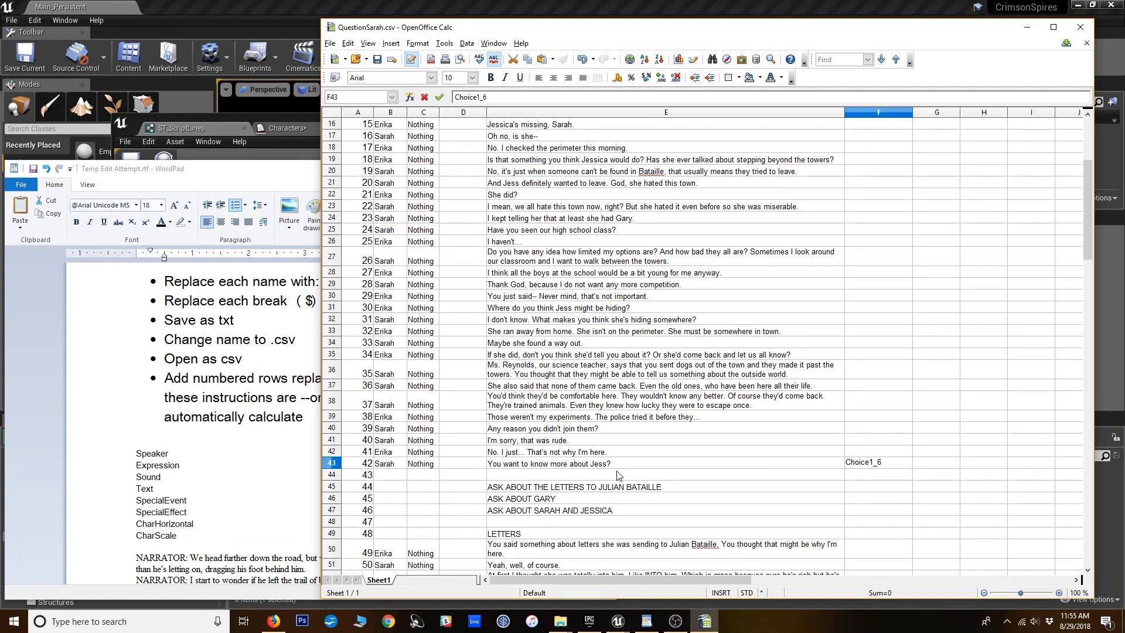
{"action": "key", "text": "Return"}
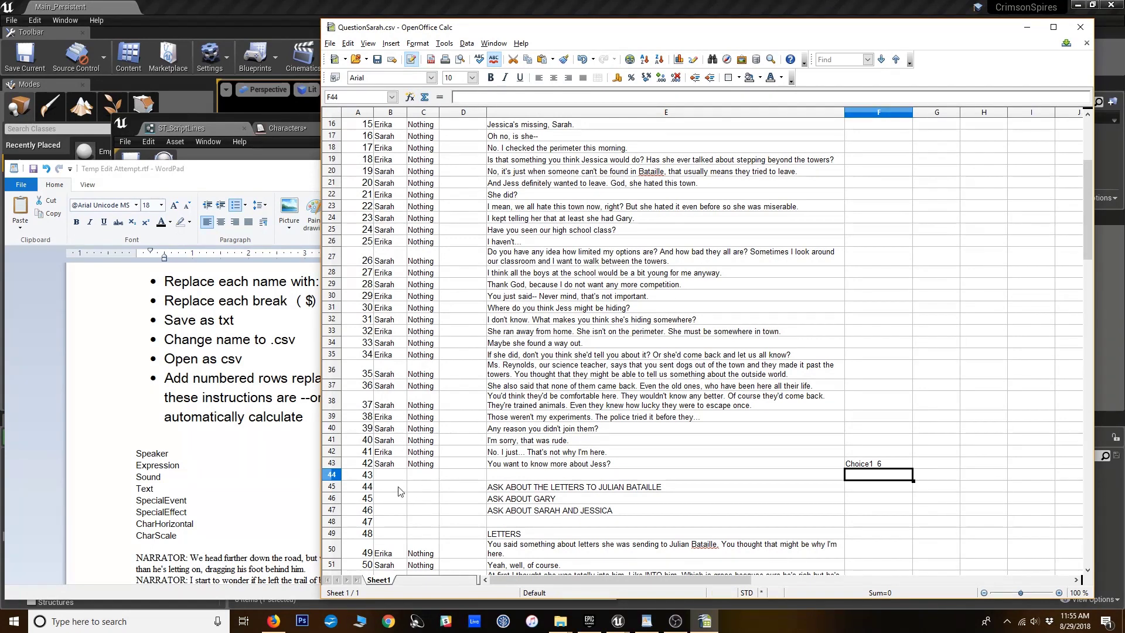
{"action": "right_click", "coordinate": [336, 475]}
{"action": "left_click", "coordinate": [378, 364]}
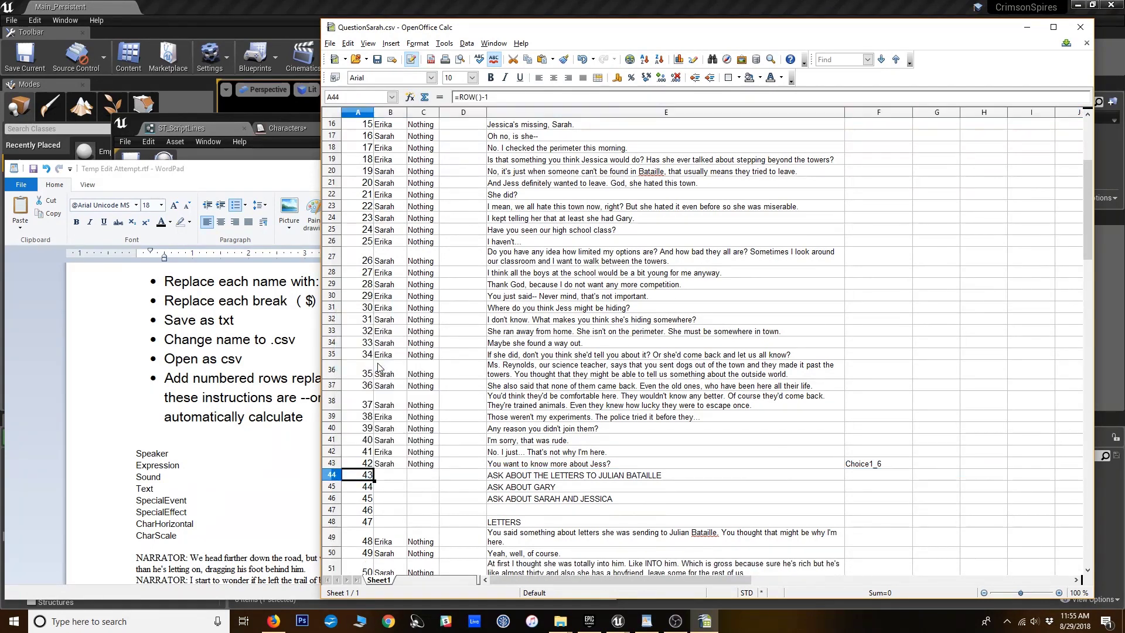
{"action": "left_click", "coordinate": [652, 476]}
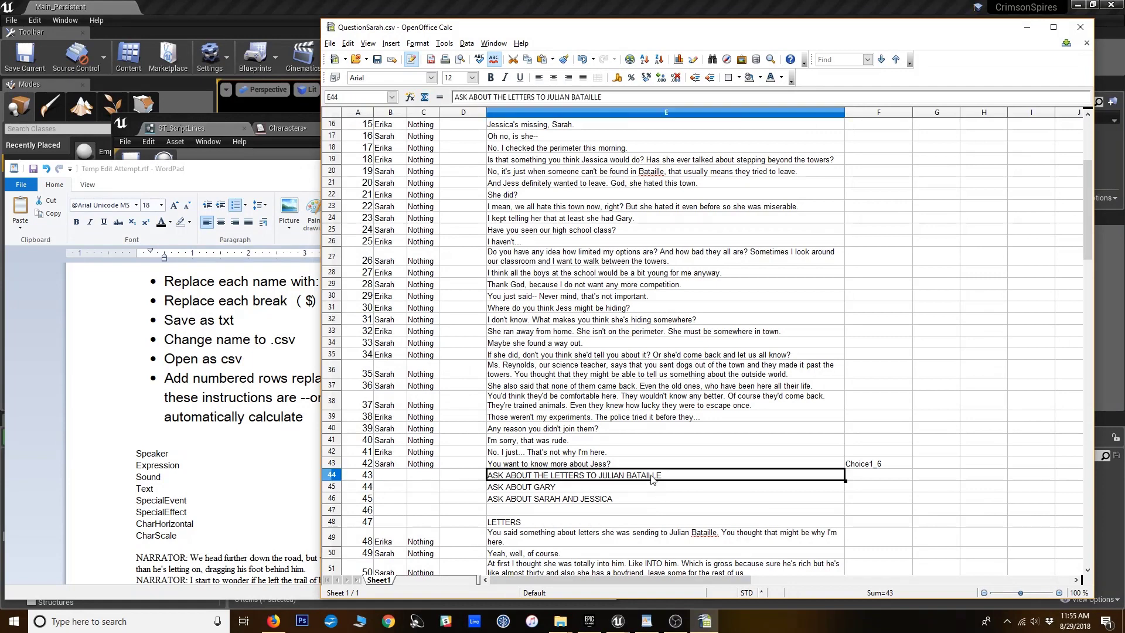
Label the answer rows ChoiceA, ChoiceB, ChoiceC and ChoiceExit in F44:F47
{"action": "left_click", "coordinate": [860, 477]}
{"action": "type", "text": "Choic"}
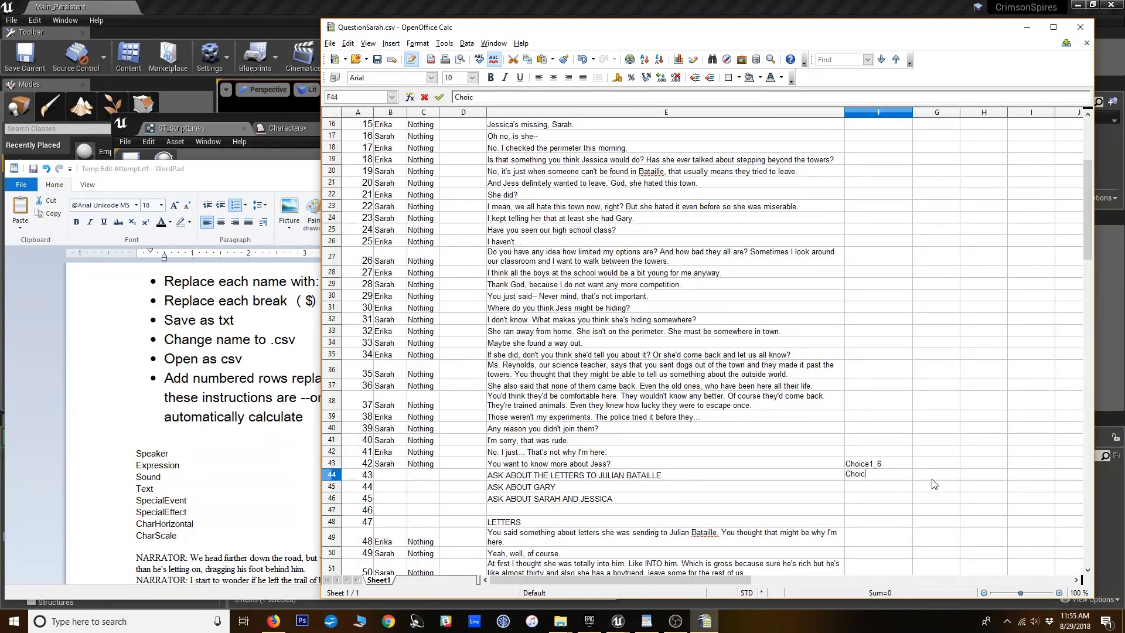
{"action": "type", "text": "eA"}
{"action": "key", "text": "Return"}
{"action": "type", "text": "Choiv"}
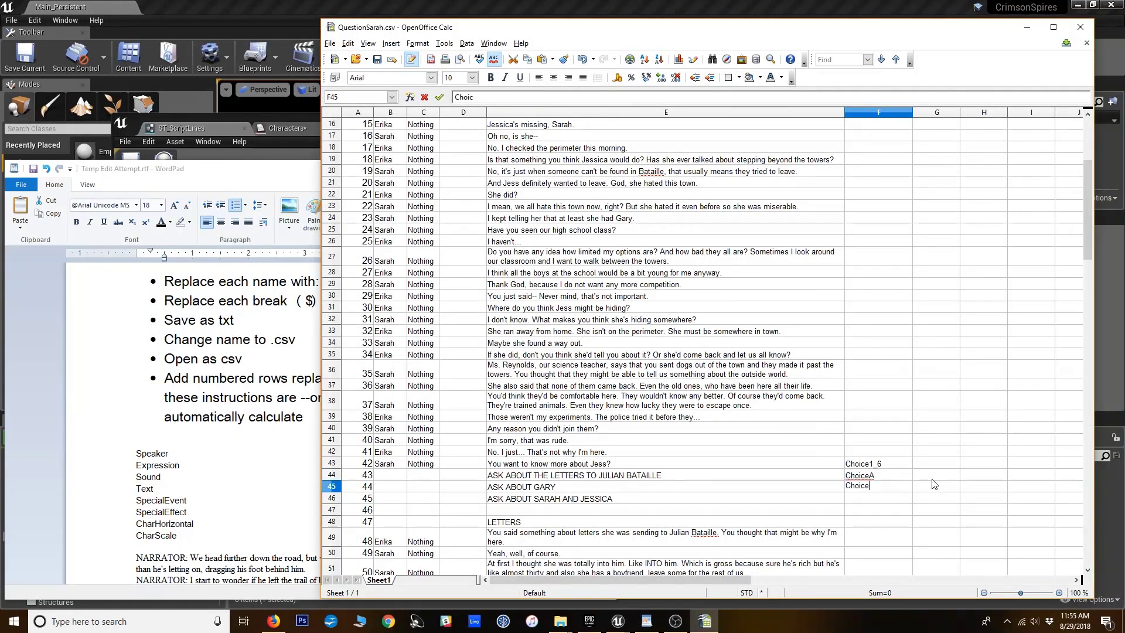
{"action": "type", "text": "eB"}
{"action": "key", "text": "Return"}
{"action": "type", "text": "ChoiceV"}
{"action": "key", "text": "BackSpace"}
{"action": "type", "text": "C"}
{"action": "key", "text": "Return"}
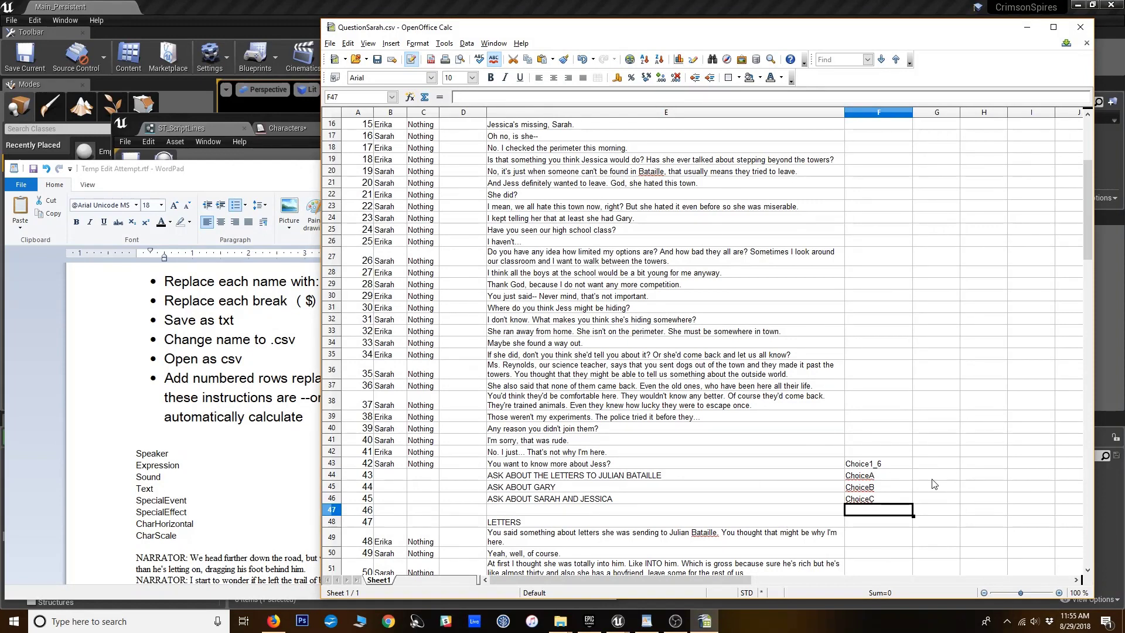
{"action": "type", "text": "Cho"}
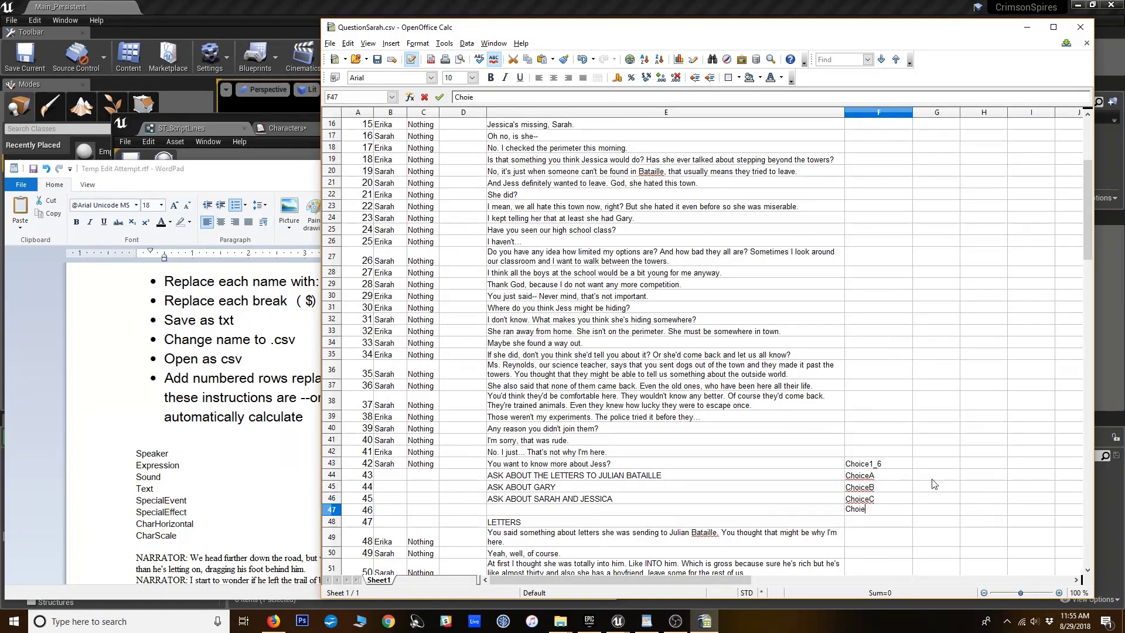
{"action": "type", "text": "iceExit"}
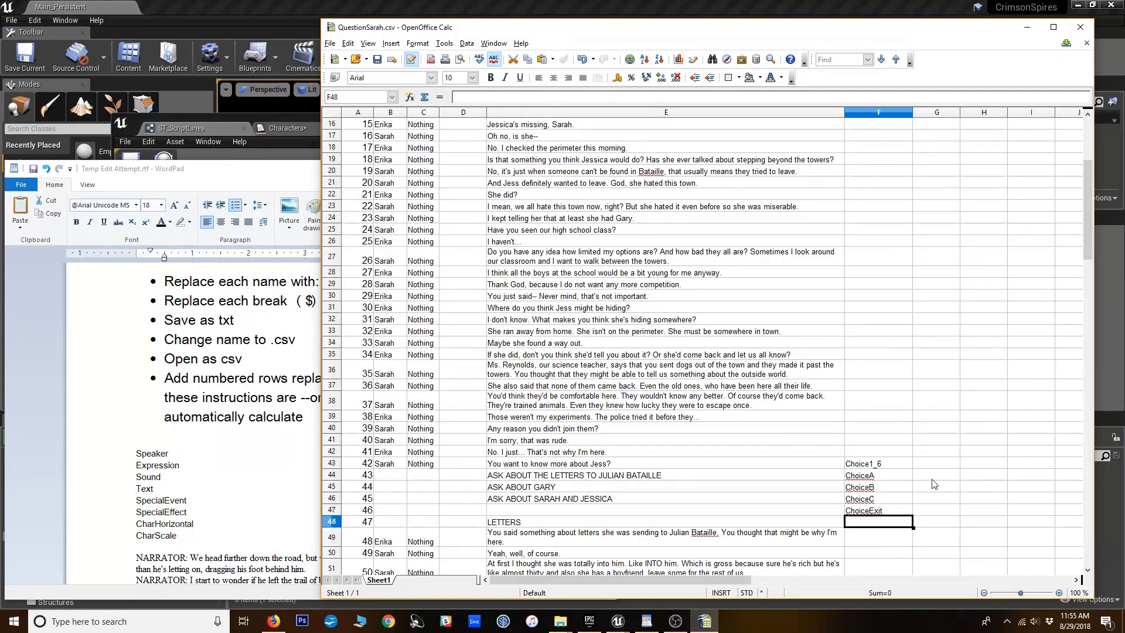
{"action": "key", "text": "Left"}
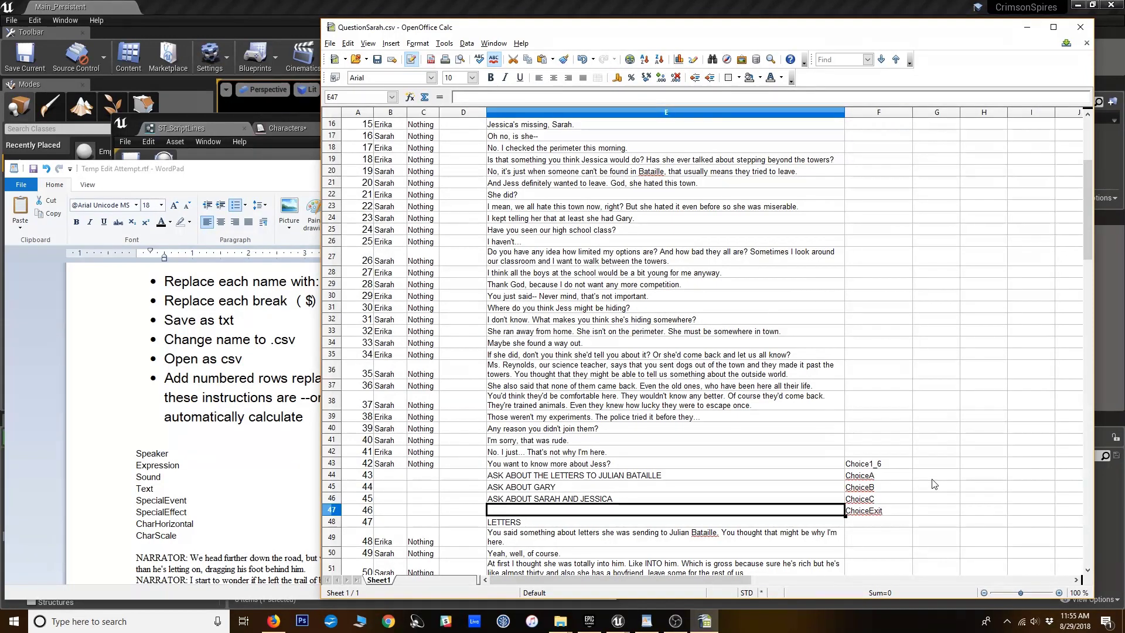
Enter 'That's all for now' in E47 and reword the question above as 'As about Sarah and Jessica'
{"action": "double_click", "coordinate": [502, 397]}
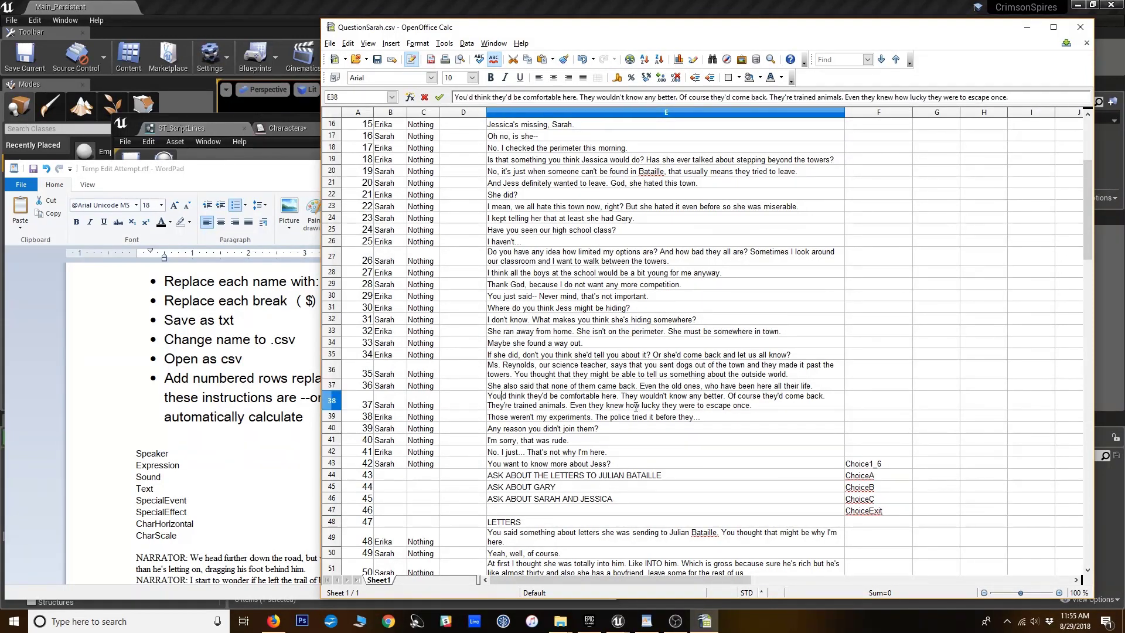
{"action": "left_click", "coordinate": [586, 523]}
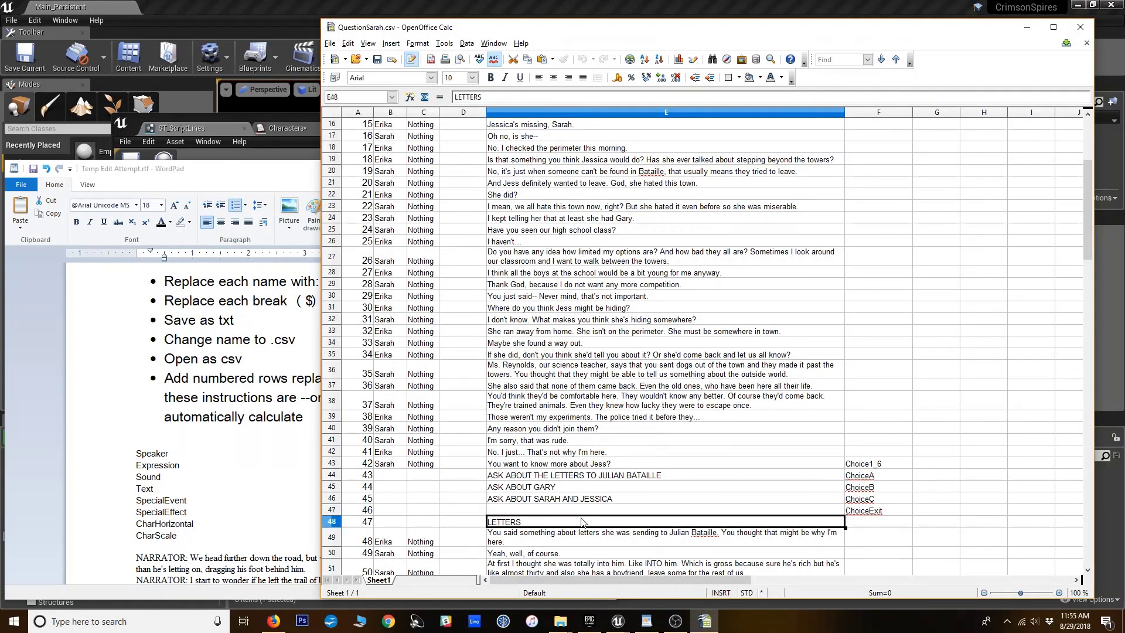
{"action": "left_click", "coordinate": [578, 510]}
{"action": "type", "text": "That's all for now"}
{"action": "key", "text": "Return"}
{"action": "key", "text": "Up"}
{"action": "key", "text": "Up"}
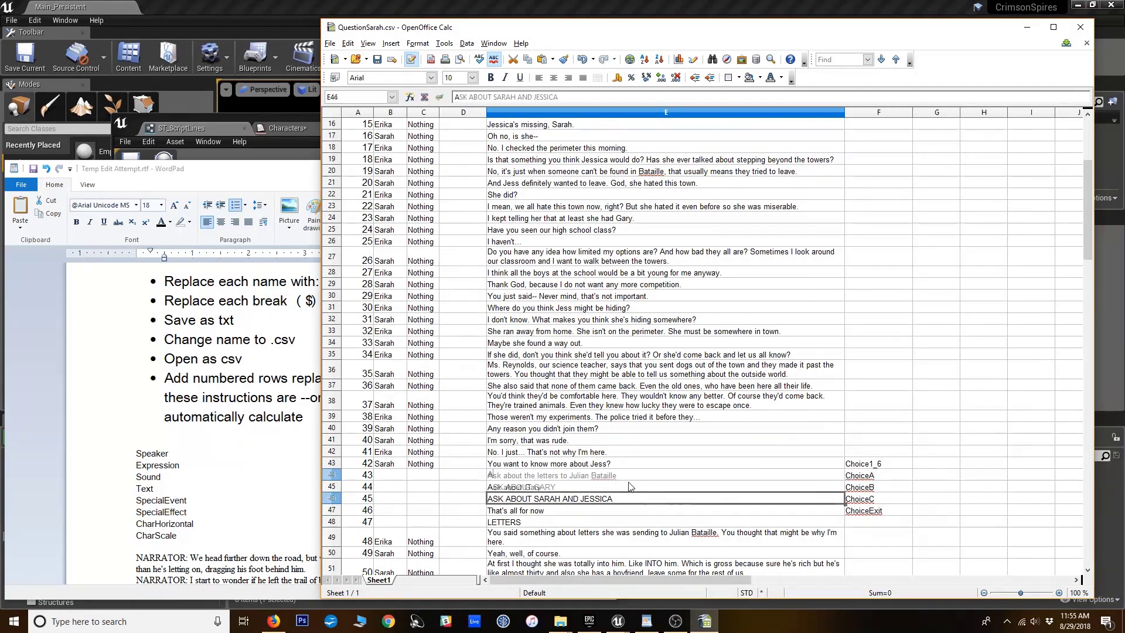
{"action": "type", "text": "As about Sarah an"}
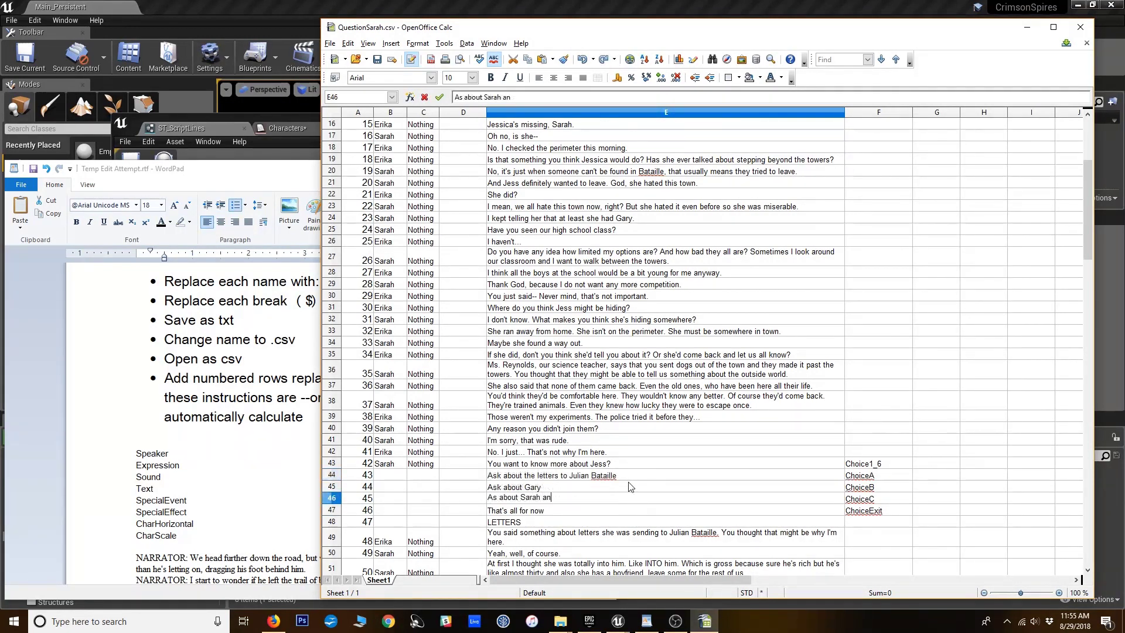
{"action": "type", "text": "d Jessica"}
{"action": "key", "text": "Return"}
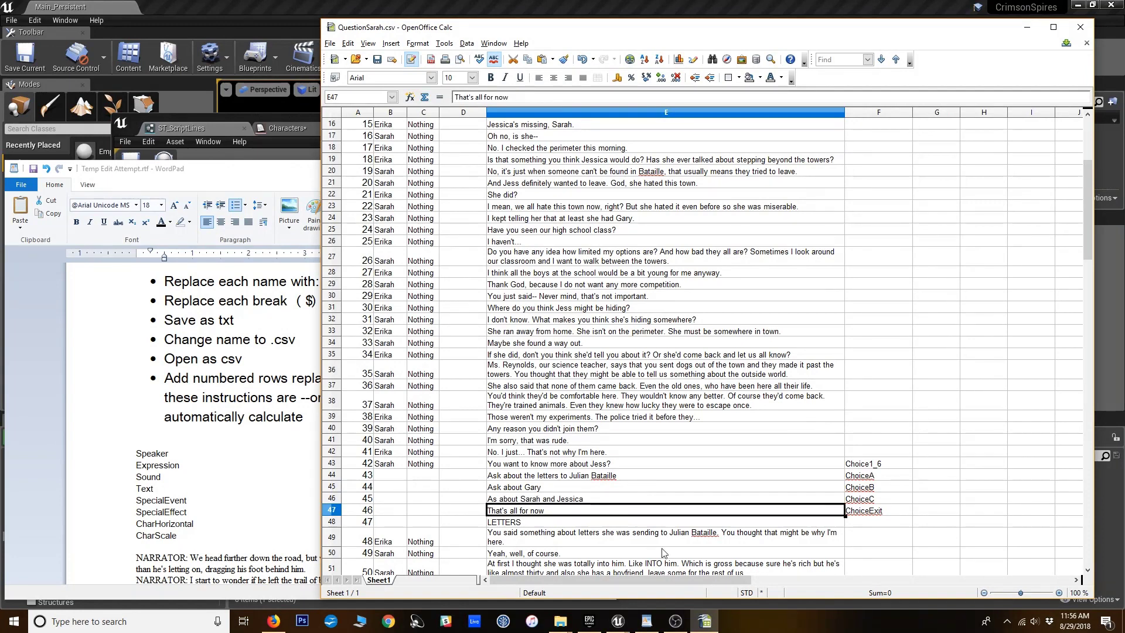
{"action": "scroll", "coordinate": [586, 503], "scroll_direction": "down", "scroll_amount": 3}
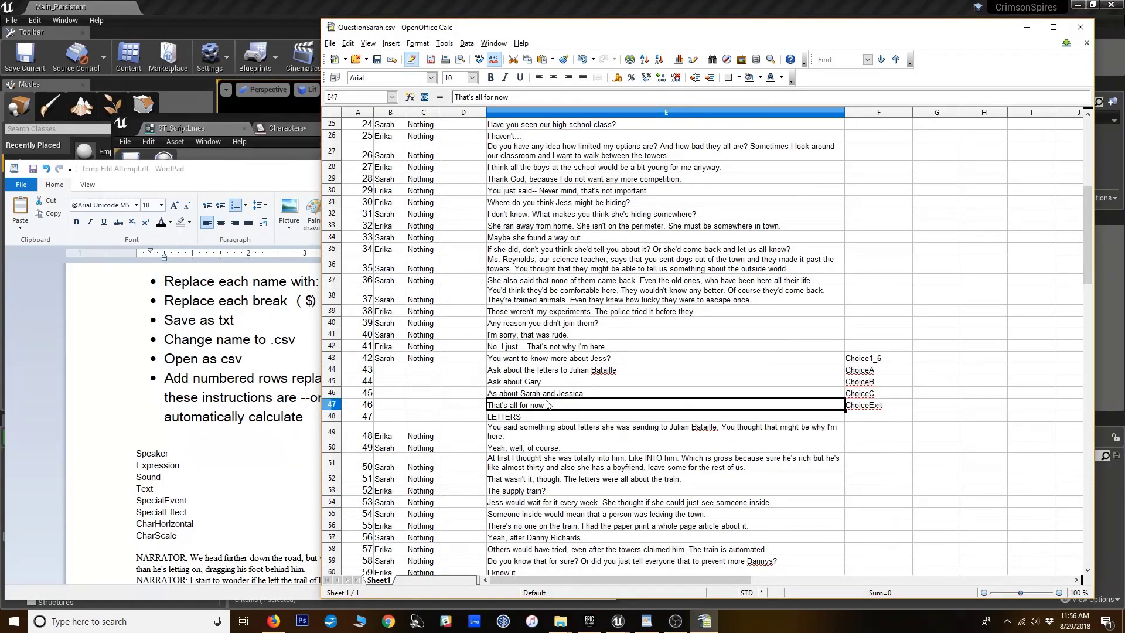
Label the first letters-branch line ChoiceAStart and delete the LETTERS heading row
{"action": "left_click", "coordinate": [538, 419]}
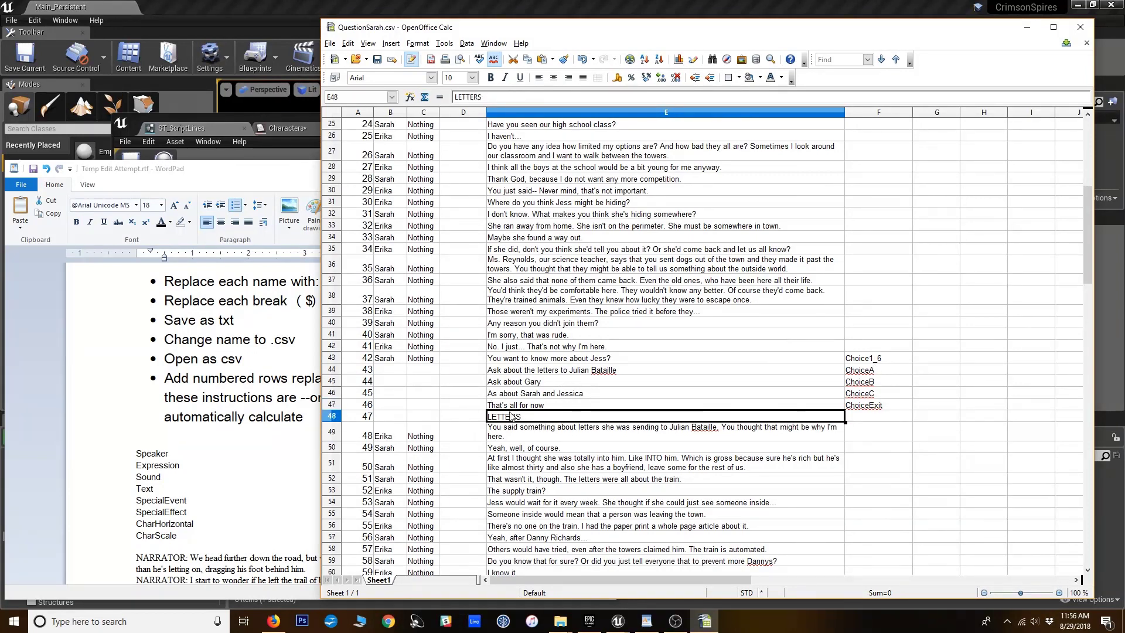
{"action": "left_click", "coordinate": [530, 433]}
{"action": "left_click", "coordinate": [852, 433]}
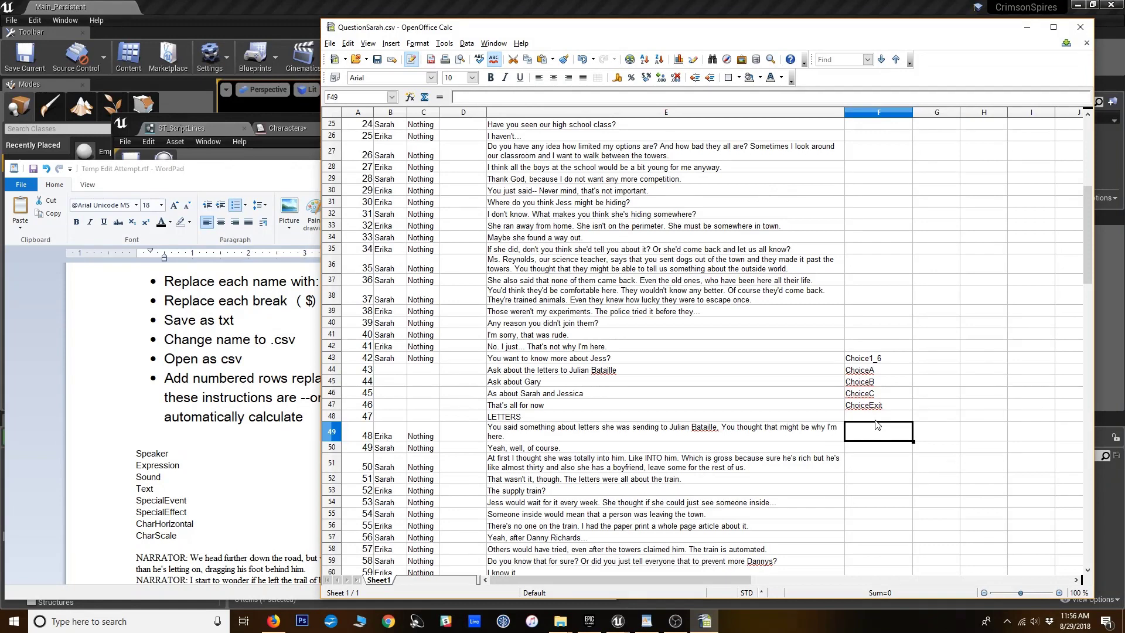
{"action": "type", "text": "ChoiceAStart"}
{"action": "key", "text": "Return"}
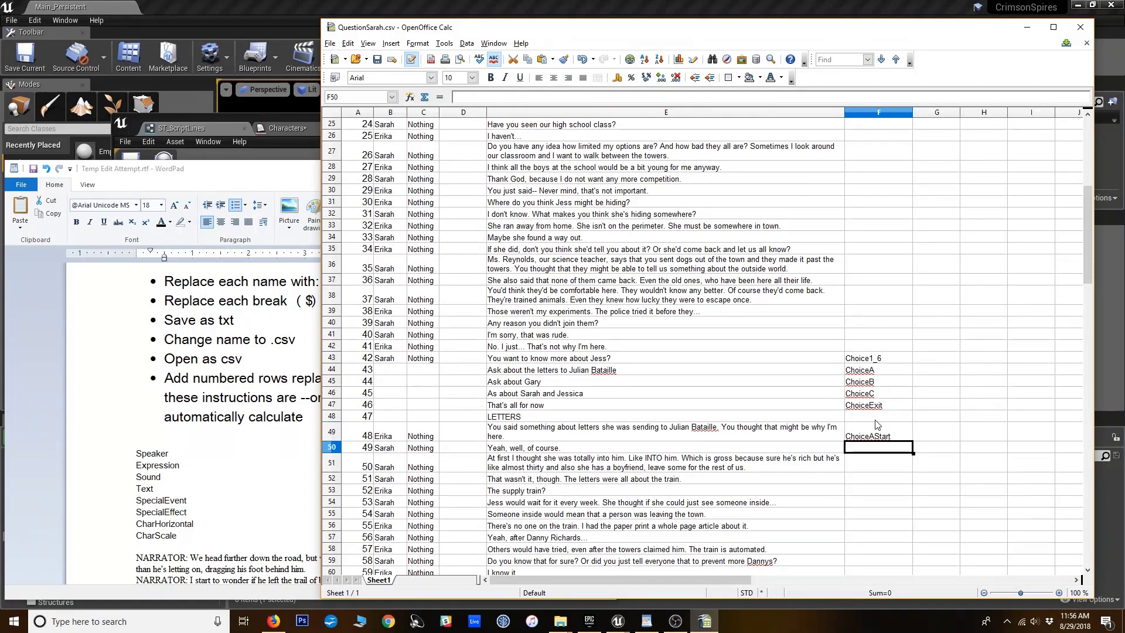
{"action": "right_click", "coordinate": [338, 420]}
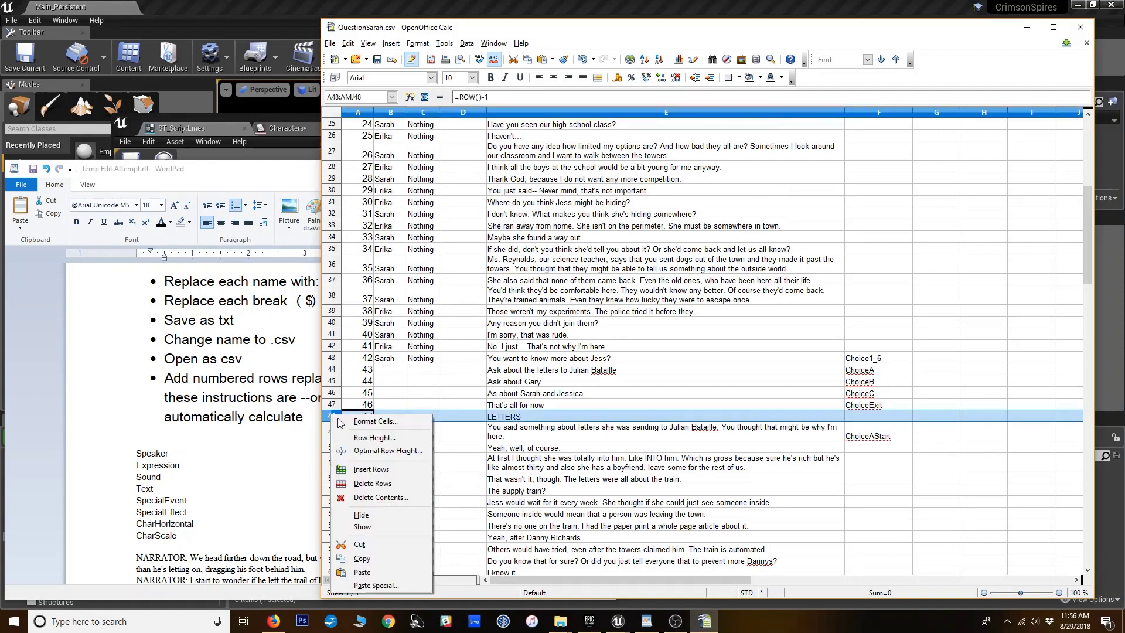
{"action": "left_click", "coordinate": [372, 483]}
Tag the Jessica and Gary relationship question ChoiceBStart
{"action": "left_click", "coordinate": [620, 420]}
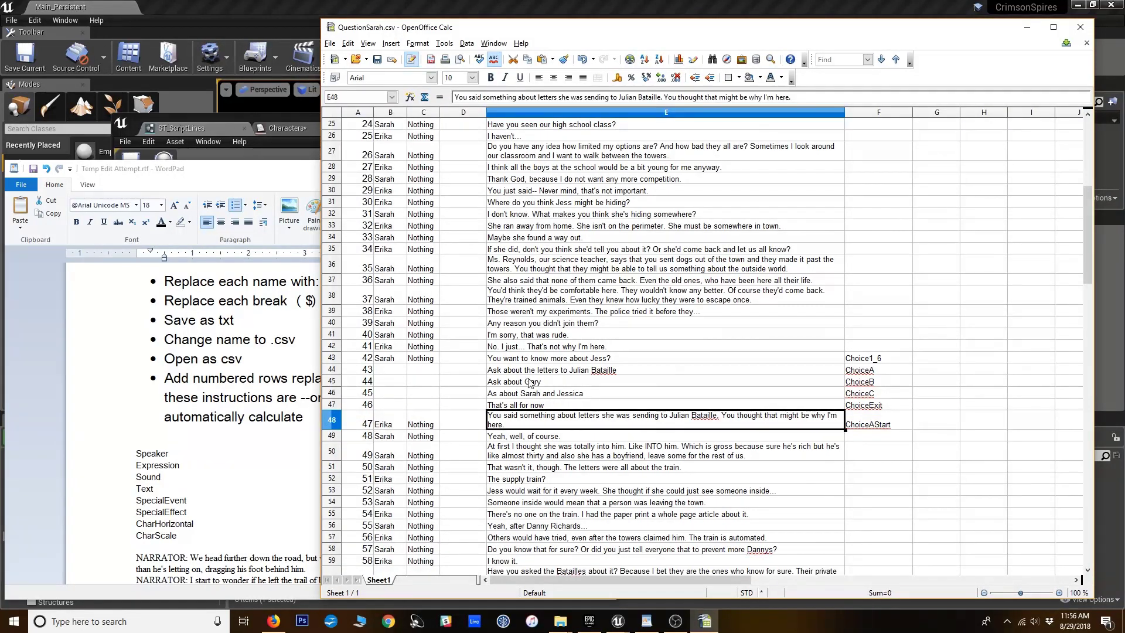
{"action": "left_click", "coordinate": [524, 370]}
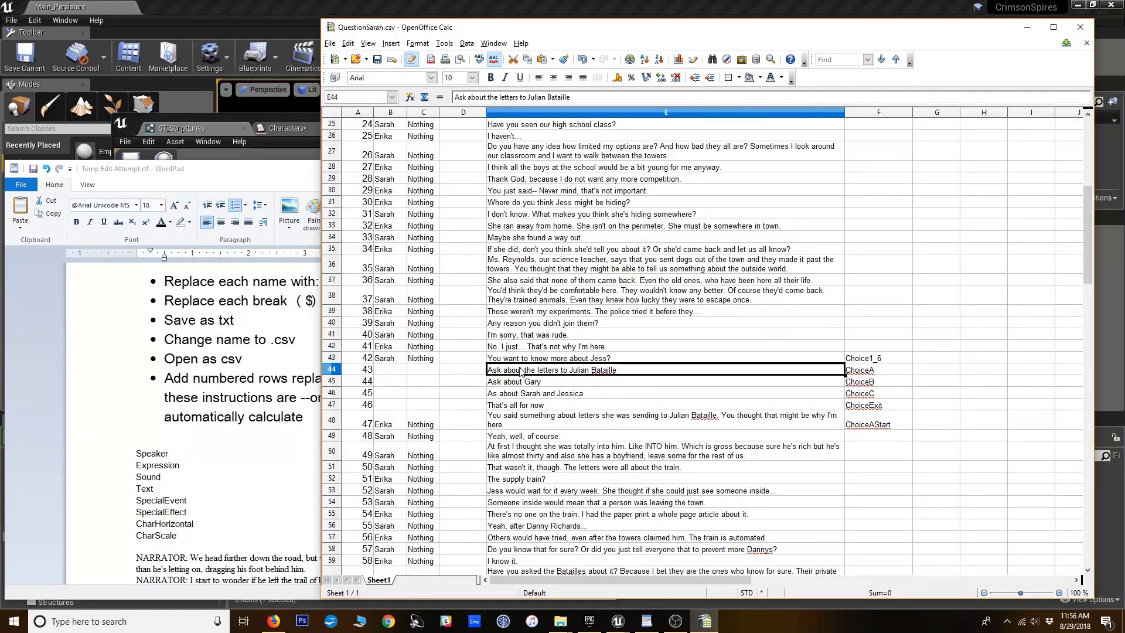
{"action": "left_click", "coordinate": [533, 423]}
{"action": "scroll", "coordinate": [863, 451], "scroll_direction": "down", "scroll_amount": 7}
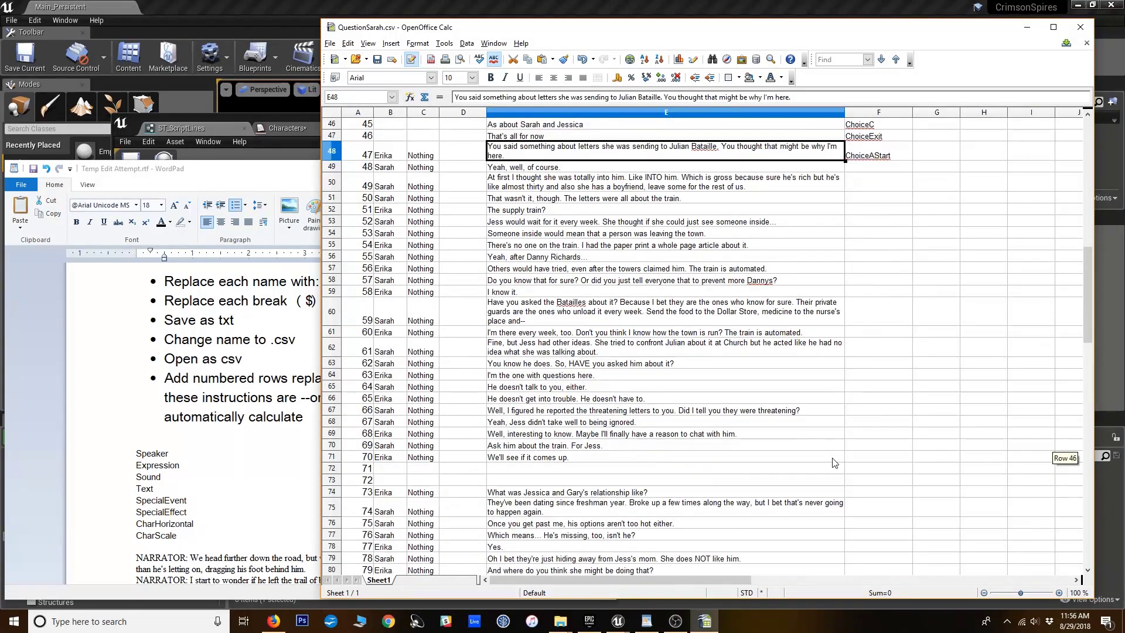
{"action": "left_click", "coordinate": [684, 493]}
{"action": "scroll", "coordinate": [682, 486], "scroll_direction": "up", "scroll_amount": 8}
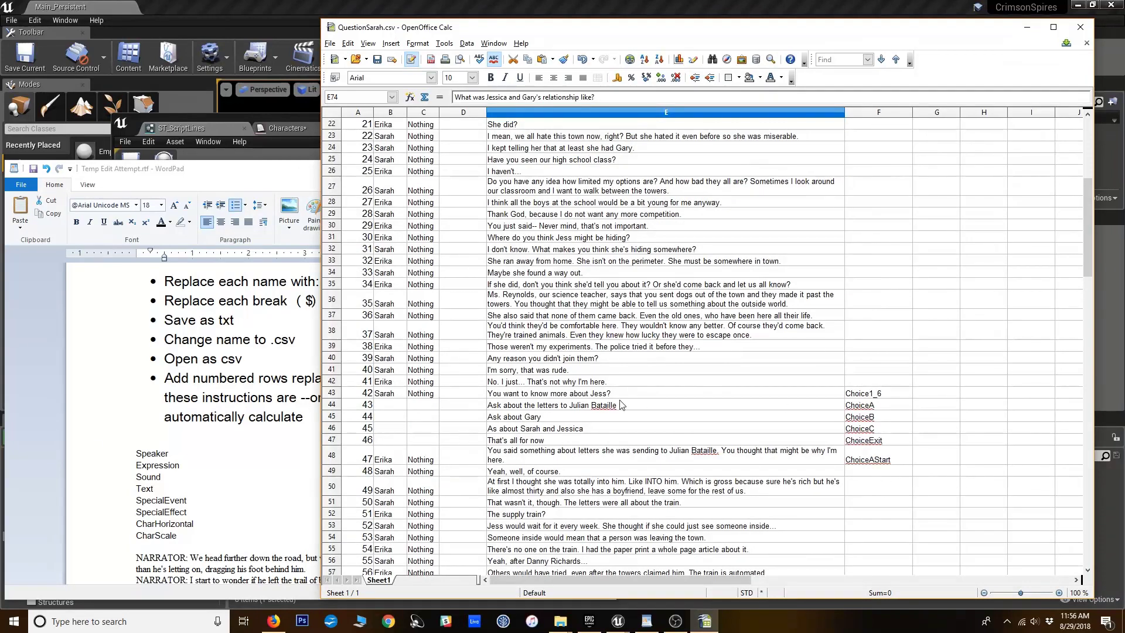
{"action": "scroll", "coordinate": [604, 435], "scroll_direction": "down", "scroll_amount": 8}
{"action": "scroll", "coordinate": [570, 435], "scroll_direction": "down", "scroll_amount": 1}
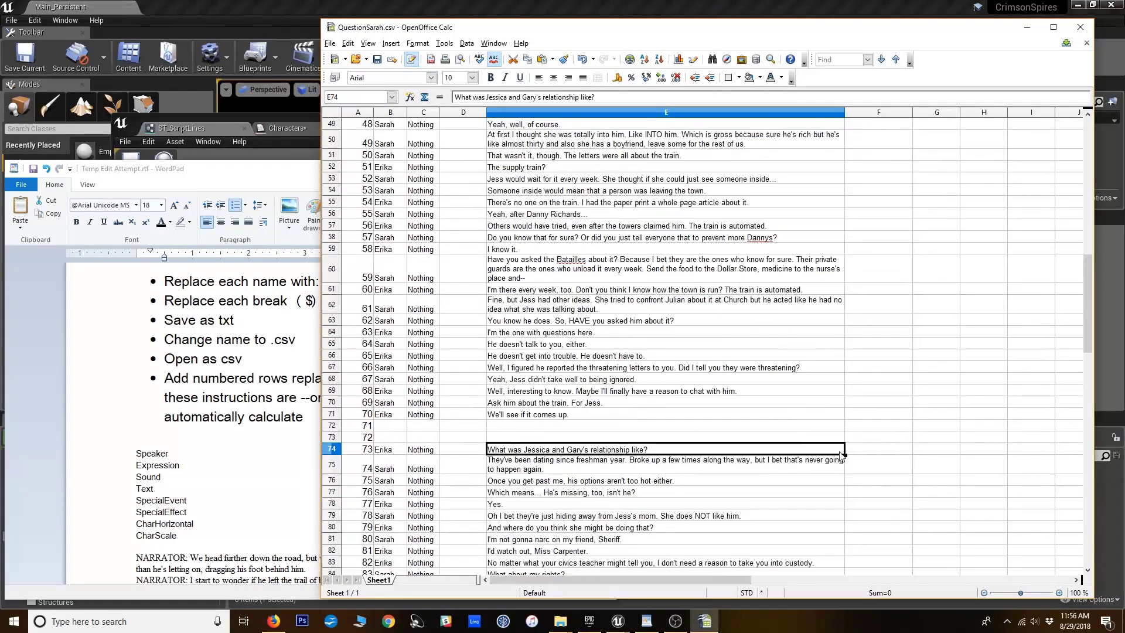
{"action": "left_click", "coordinate": [865, 449]}
{"action": "type", "text": "ChoiceBStart"}
{"action": "key", "text": "Return"}
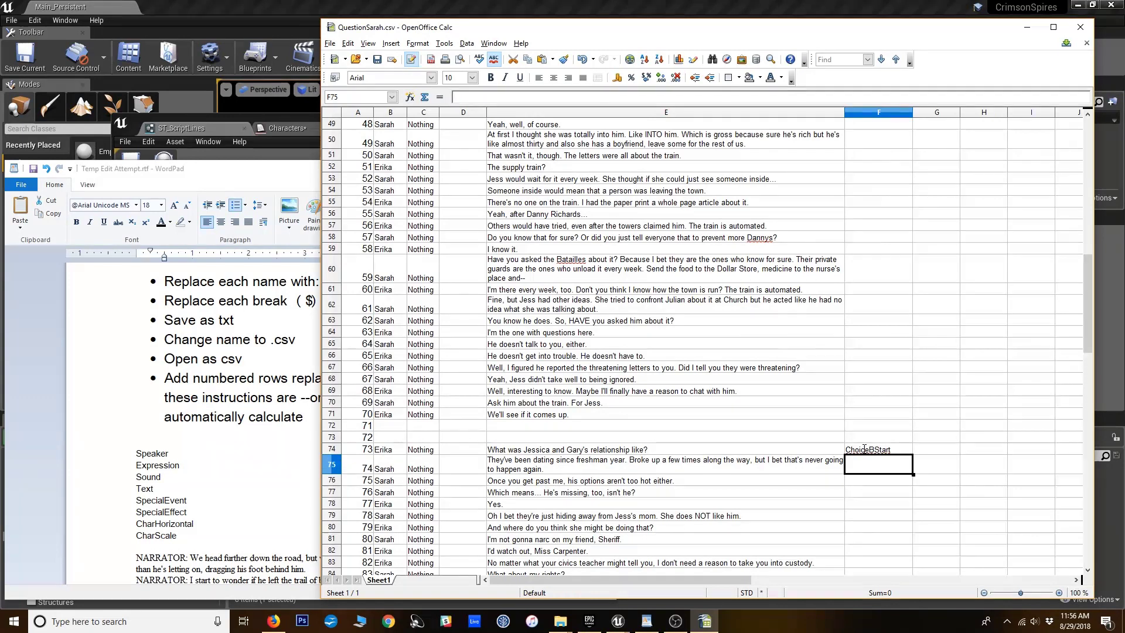
Delete the extra blank rows around row 72 before the Gary branch
{"action": "right_click", "coordinate": [332, 428]}
{"action": "left_click", "coordinate": [369, 496]}
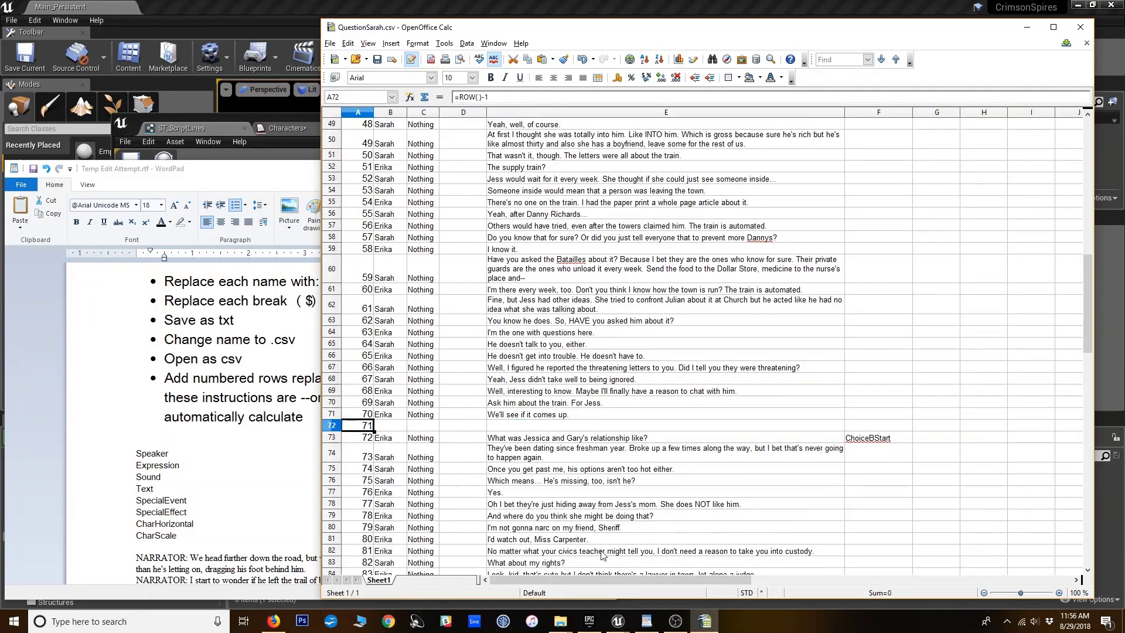
{"action": "left_click", "coordinate": [568, 426]}
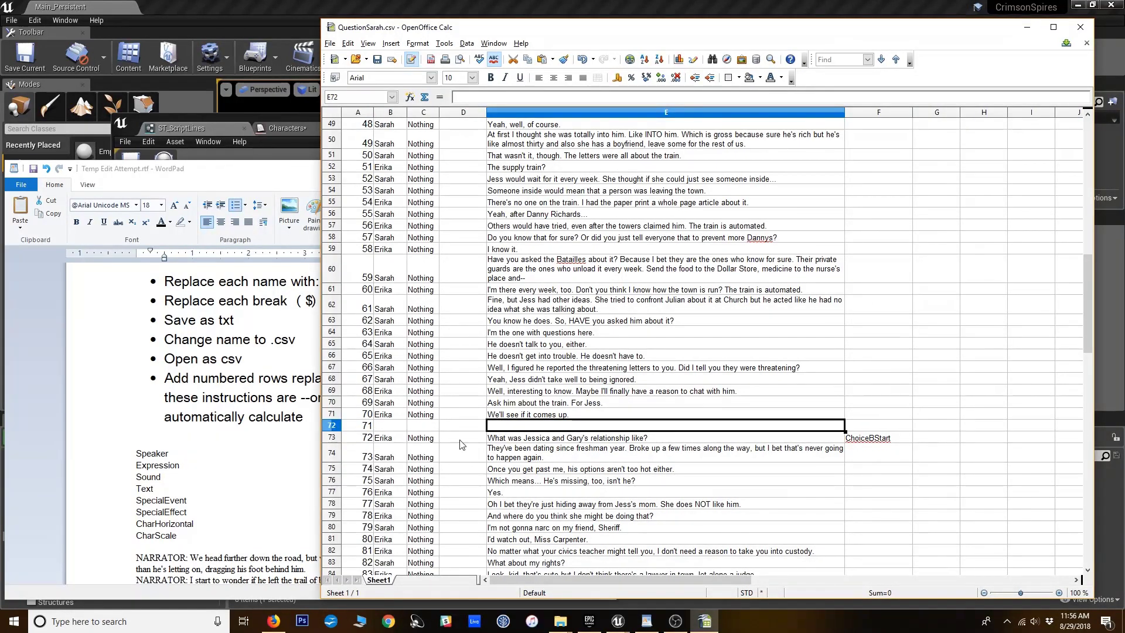
{"action": "scroll", "coordinate": [533, 331], "scroll_direction": "down", "scroll_amount": 3}
{"action": "left_click", "coordinate": [533, 329]}
{"action": "scroll", "coordinate": [779, 351], "scroll_direction": "down", "scroll_amount": 3}
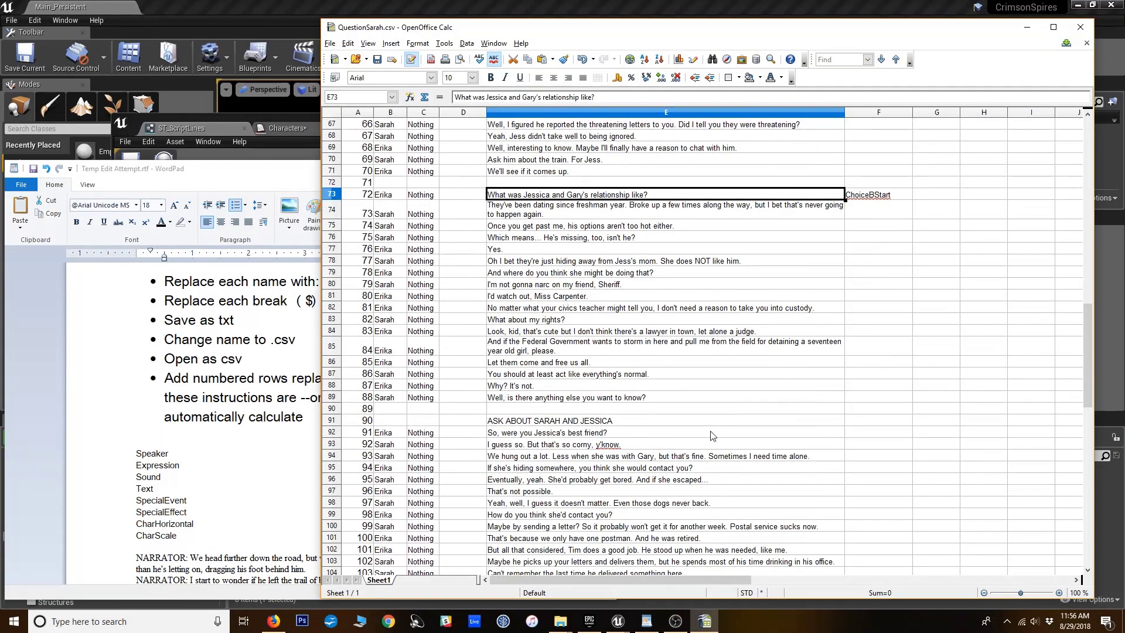
Enter ChoiceCStart in F92 beside the best-friend question and delete heading row 91
{"action": "left_click", "coordinate": [661, 431]}
{"action": "left_click", "coordinate": [860, 435]}
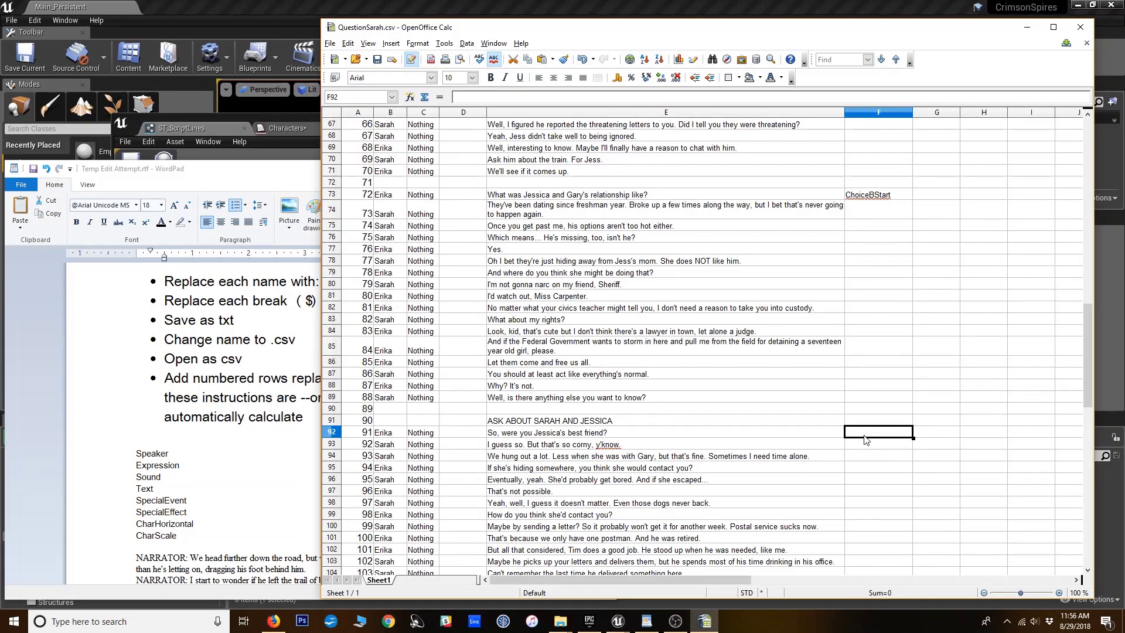
{"action": "type", "text": "ChoiceCStart"}
{"action": "key", "text": "Return"}
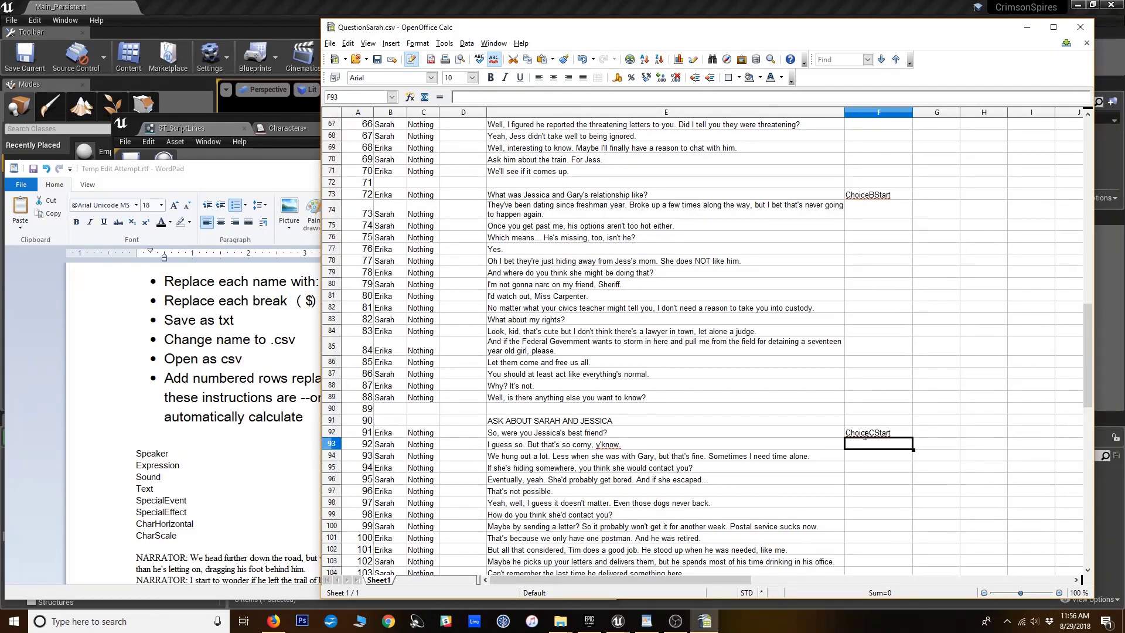
{"action": "right_click", "coordinate": [332, 420]}
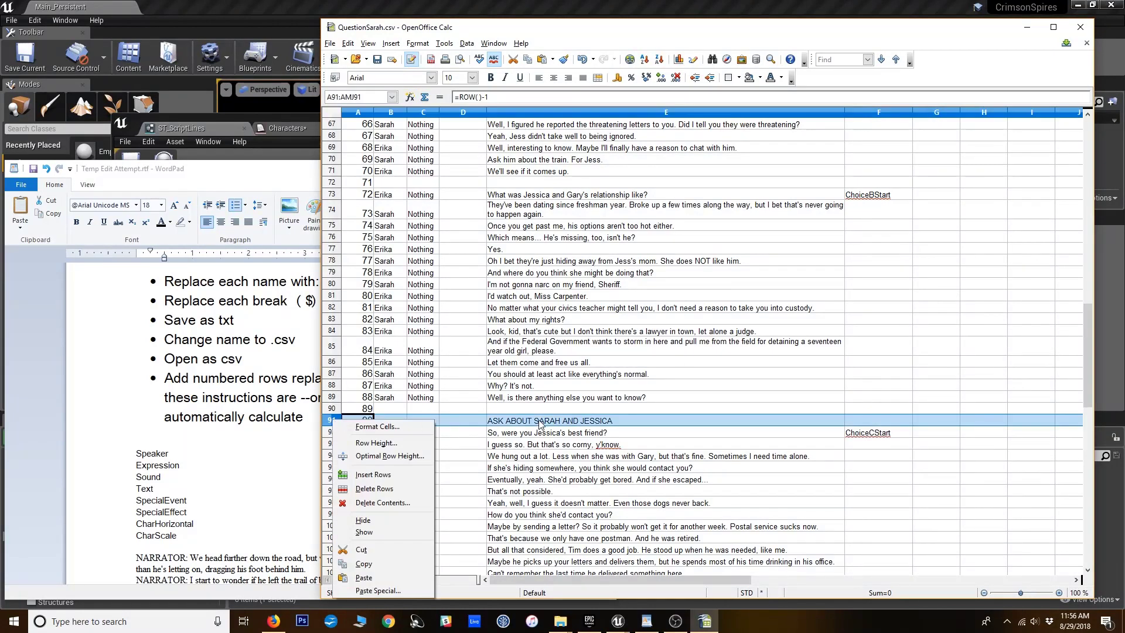
{"action": "left_click", "coordinate": [381, 489]}
{"action": "scroll", "coordinate": [586, 448], "scroll_direction": "down", "scroll_amount": 4}
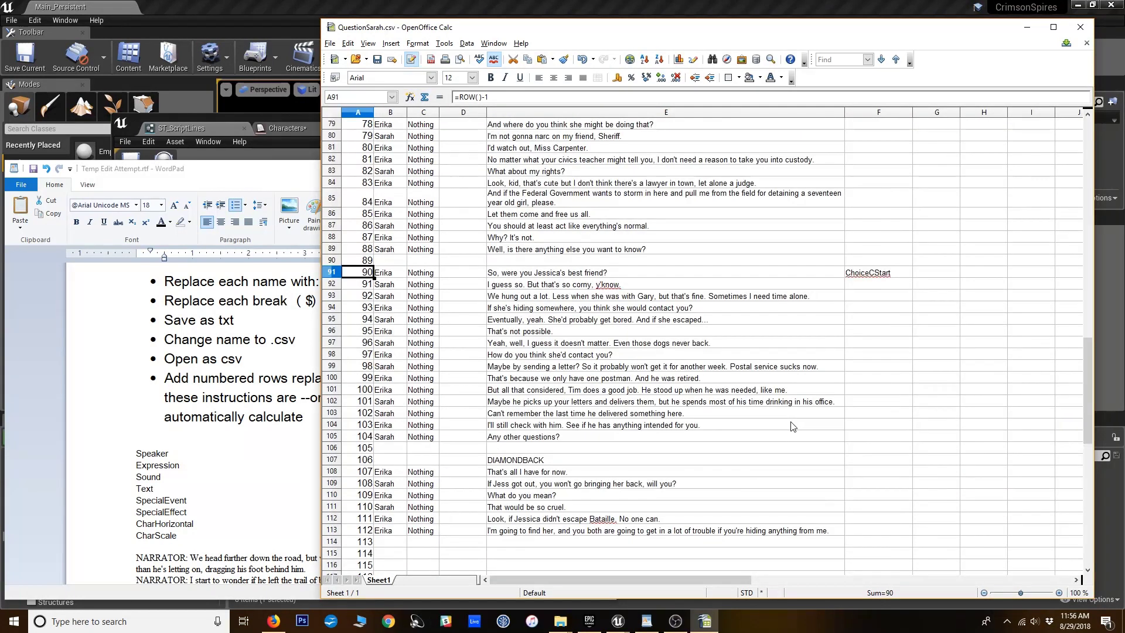
Enter DiamondbackChoice1_Cycle in F108, correcting a typo, then delete heading row 107
{"action": "left_click", "coordinate": [649, 447]}
{"action": "left_click", "coordinate": [669, 463]}
{"action": "left_click", "coordinate": [669, 473]}
{"action": "left_click", "coordinate": [879, 472]}
{"action": "type", "text": "DiamondbackChoice"}
{"action": "key", "text": "Insert"}
{"action": "type", "text": "1_Cycle"}
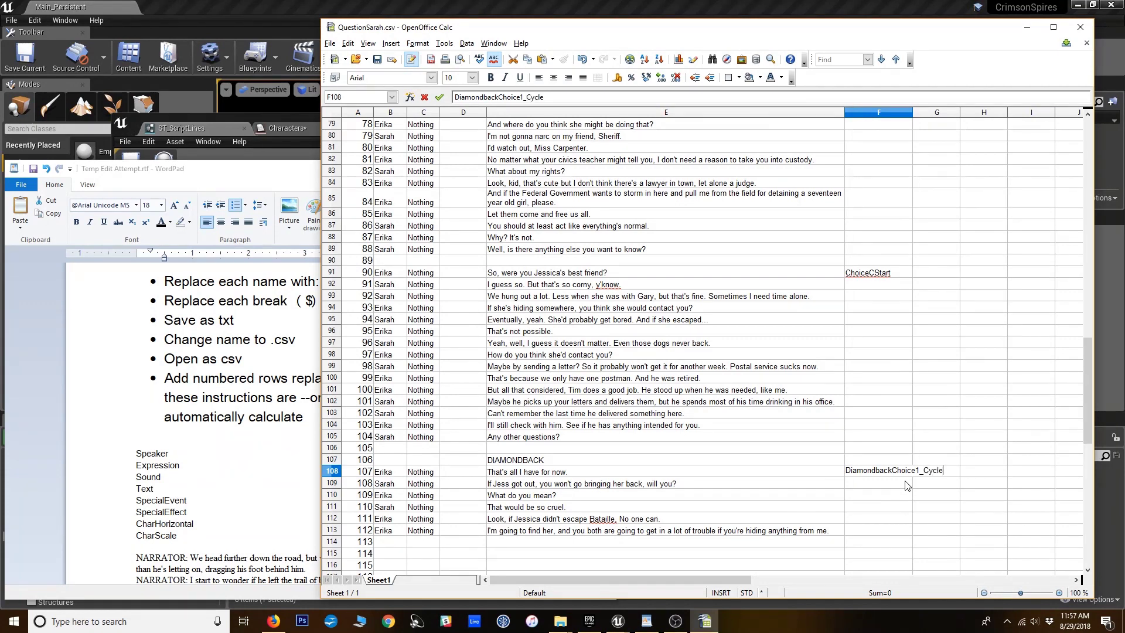
{"action": "left_click", "coordinate": [906, 485]}
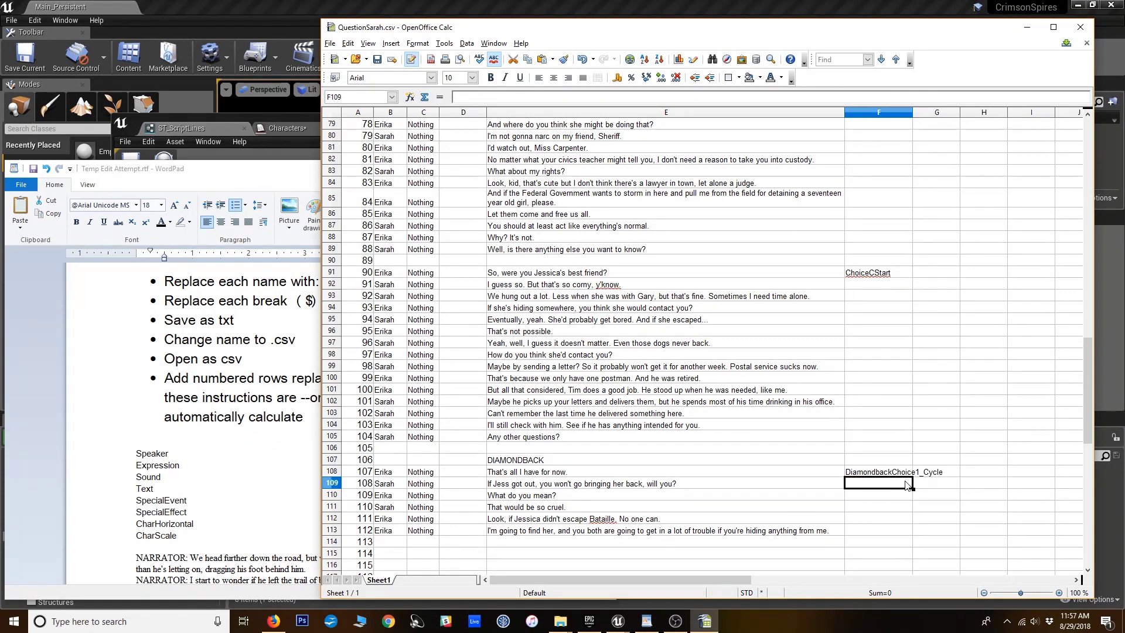
{"action": "right_click", "coordinate": [334, 461]}
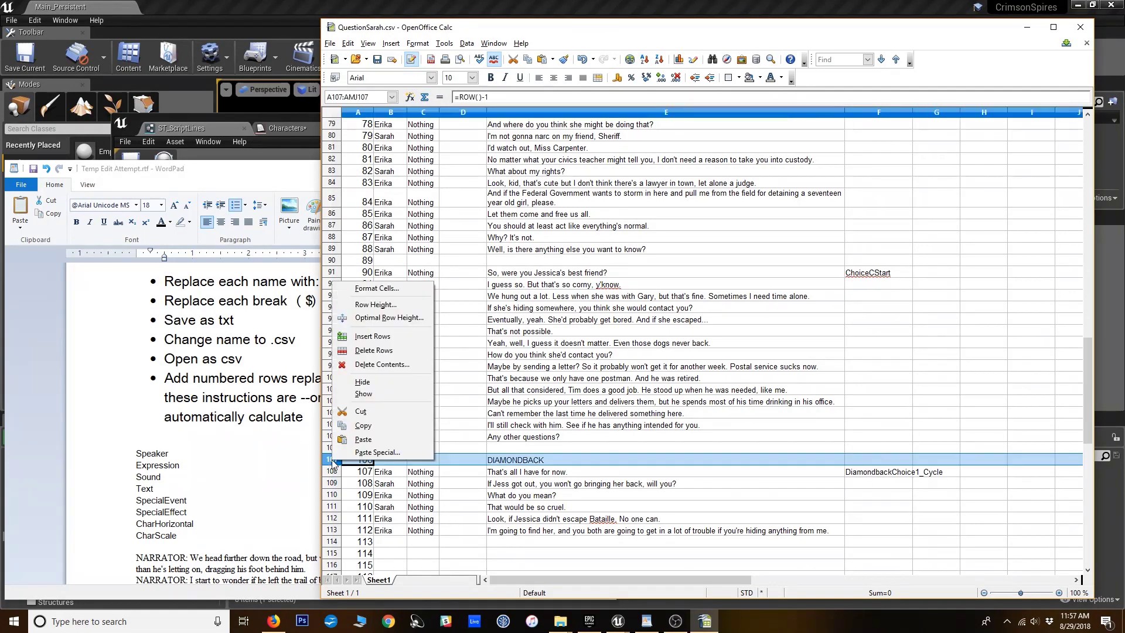
{"action": "left_click", "coordinate": [373, 350]}
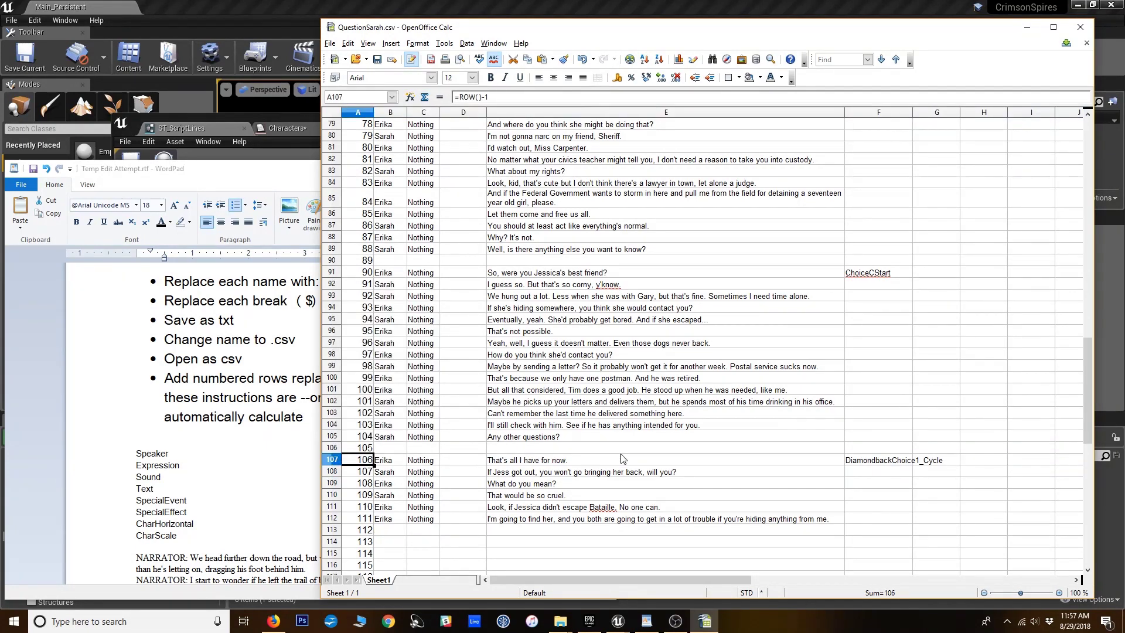
{"action": "scroll", "coordinate": [715, 486], "scroll_direction": "up", "scroll_amount": 2}
{"action": "scroll", "coordinate": [715, 485], "scroll_direction": "up", "scroll_amount": 13}
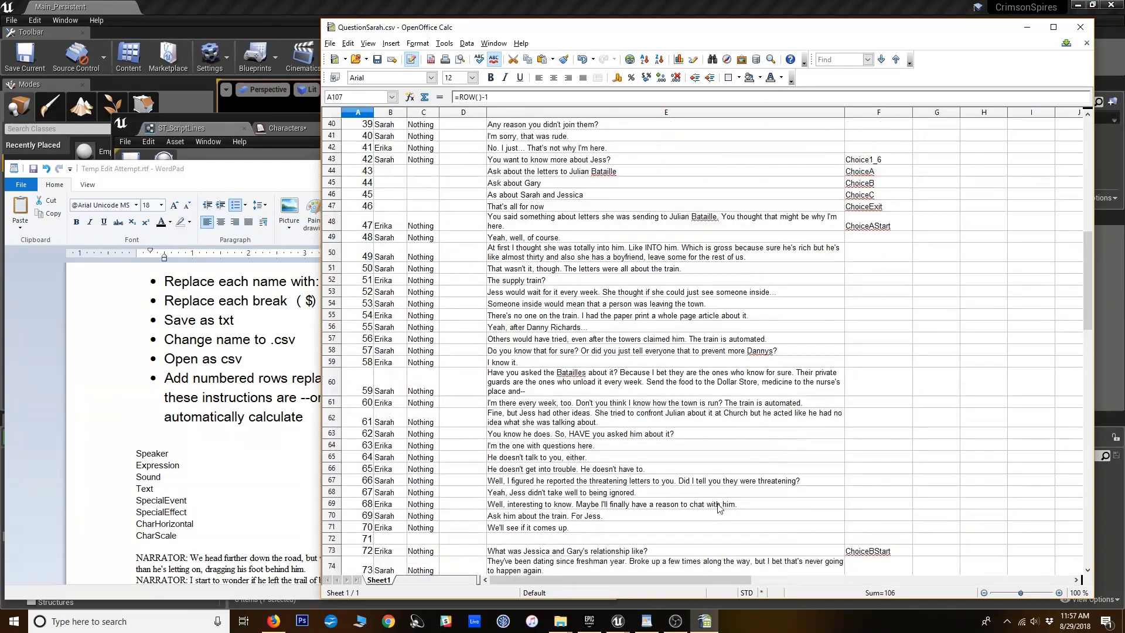
{"action": "left_click", "coordinate": [691, 389]}
{"action": "scroll", "coordinate": [692, 389], "scroll_direction": "up", "scroll_amount": 3}
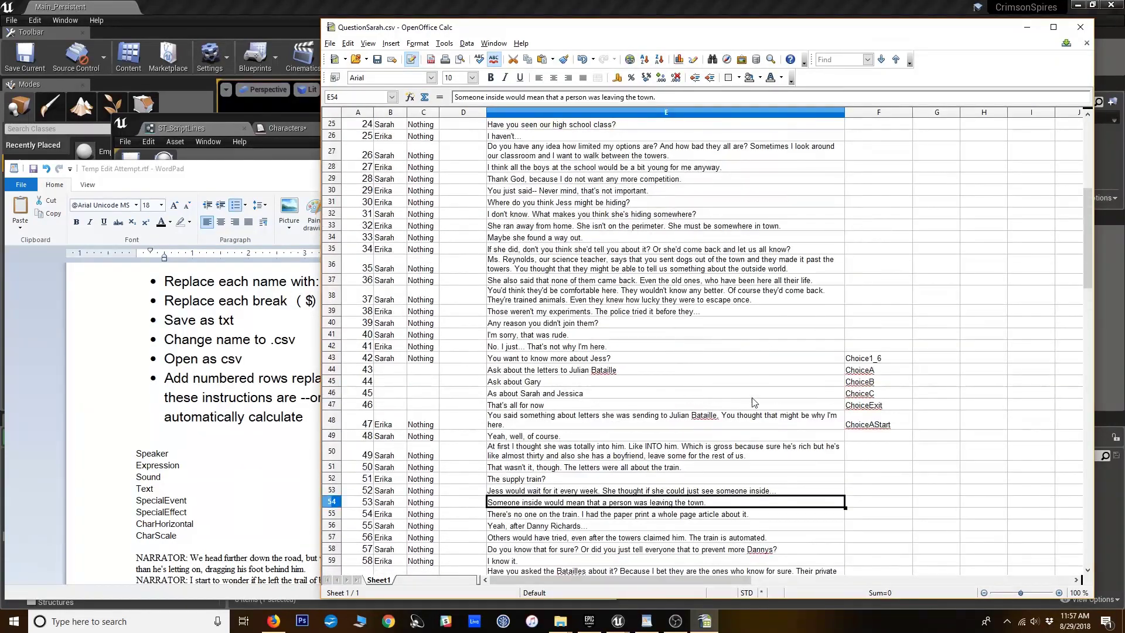
{"action": "left_click", "coordinate": [607, 371]}
{"action": "scroll", "coordinate": [628, 419], "scroll_direction": "down", "scroll_amount": 18}
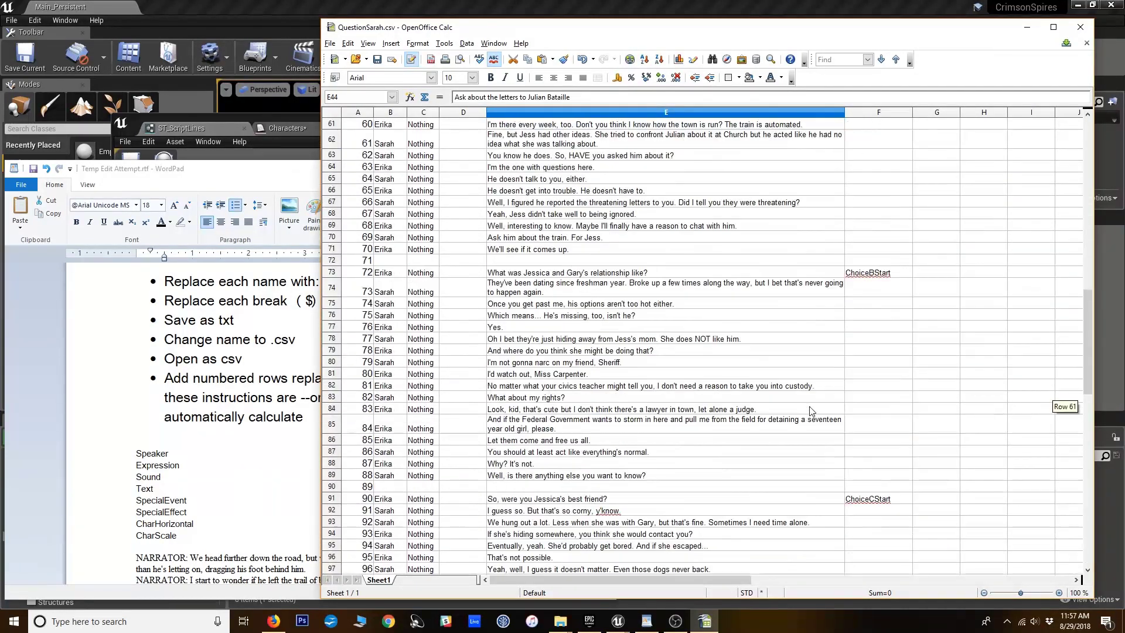
{"action": "scroll", "coordinate": [735, 416], "scroll_direction": "down", "scroll_amount": 2}
{"action": "scroll", "coordinate": [712, 452], "scroll_direction": "up", "scroll_amount": 20}
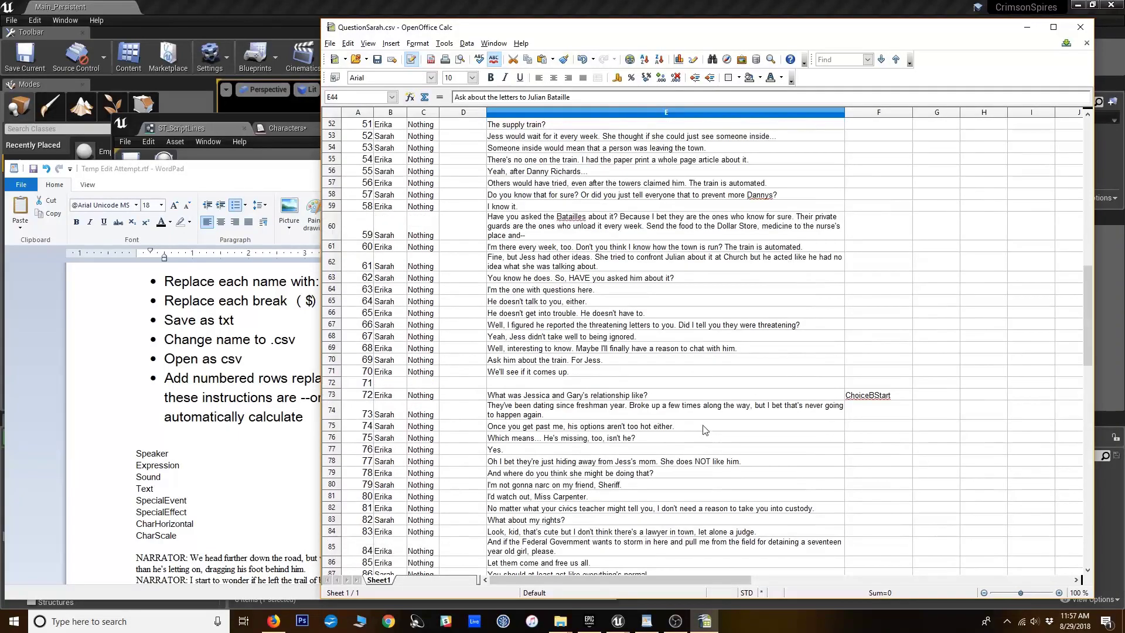
{"action": "scroll", "coordinate": [580, 443], "scroll_direction": "up", "scroll_amount": 8}
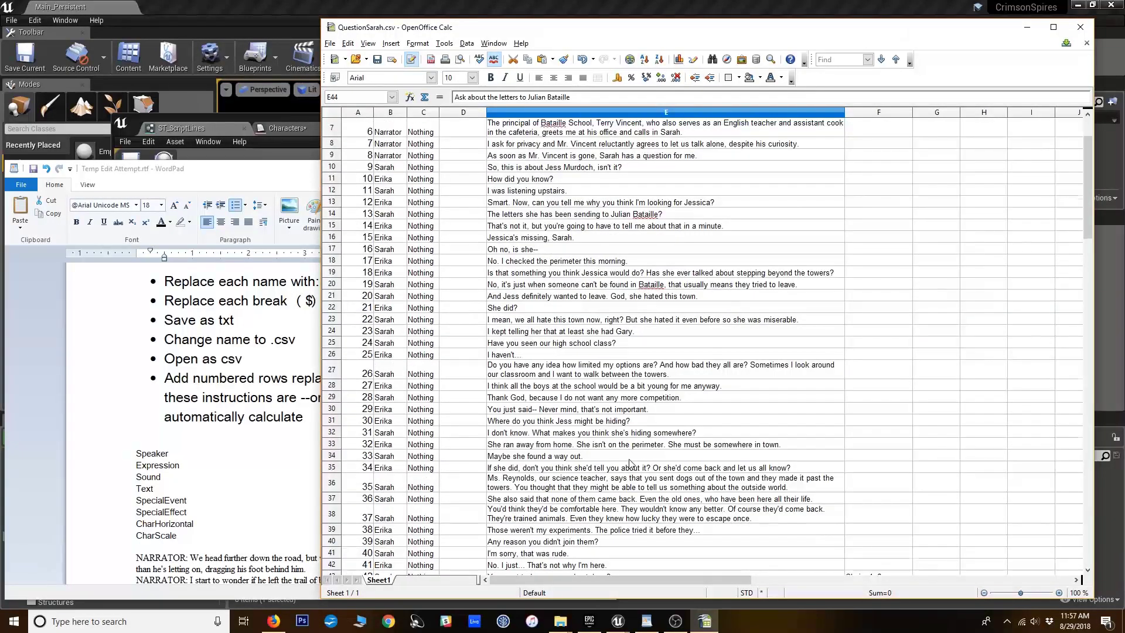
{"action": "left_click", "coordinate": [578, 171]}
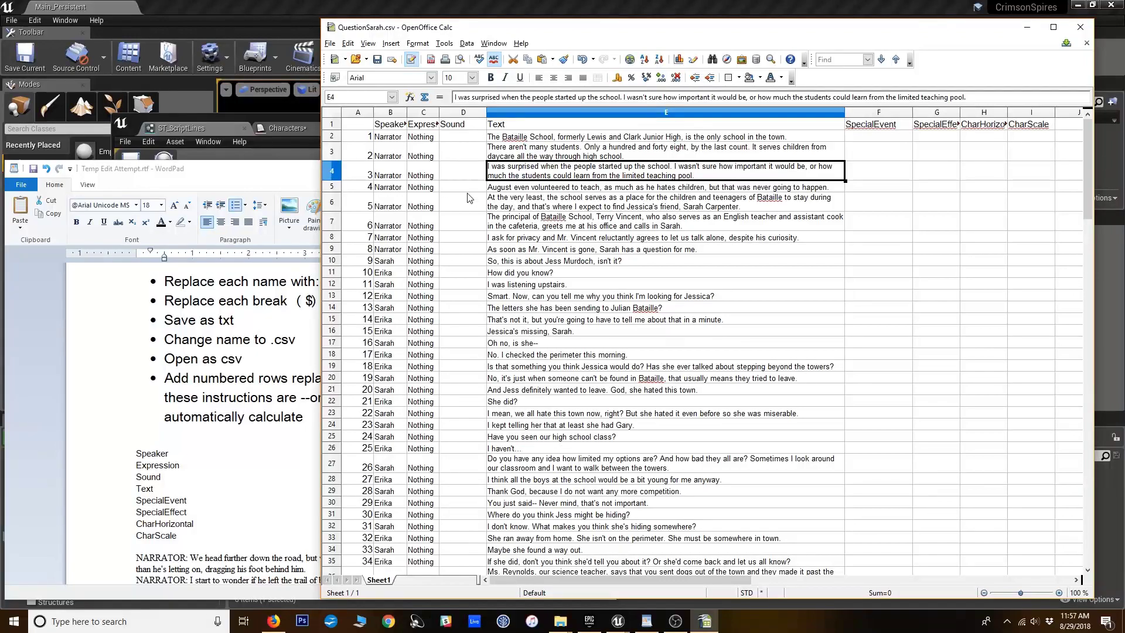
{"action": "scroll", "coordinate": [463, 330], "scroll_direction": "down", "scroll_amount": 20}
Clear the stray line numbers in A113:A120 using Delete all
{"action": "scroll", "coordinate": [428, 426], "scroll_direction": "down", "scroll_amount": 6}
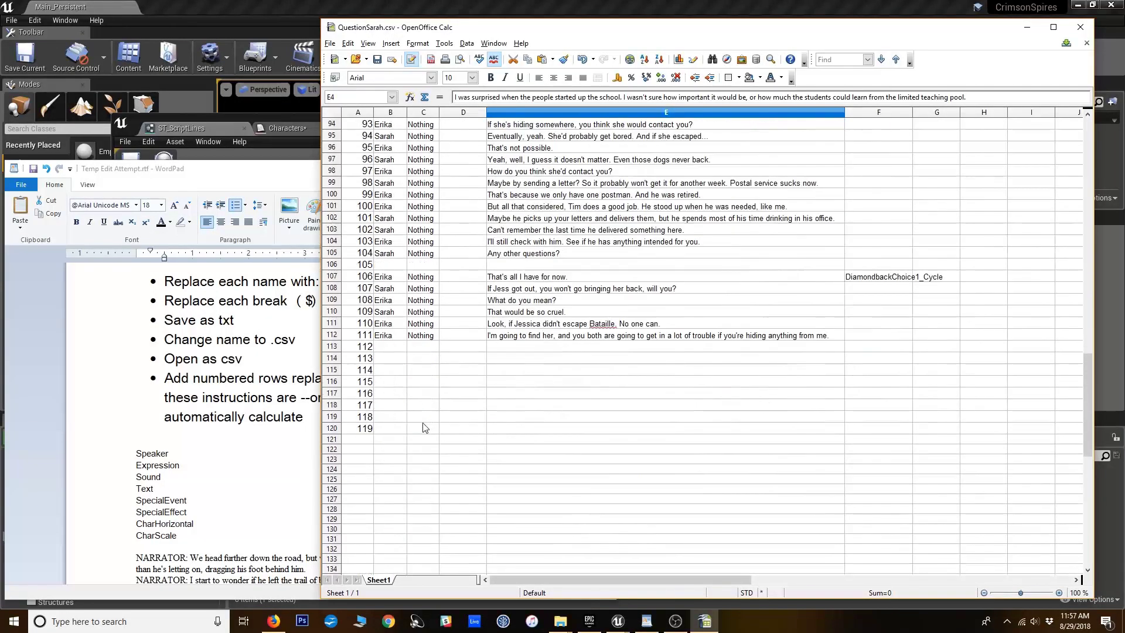
{"action": "left_click", "coordinate": [354, 352]}
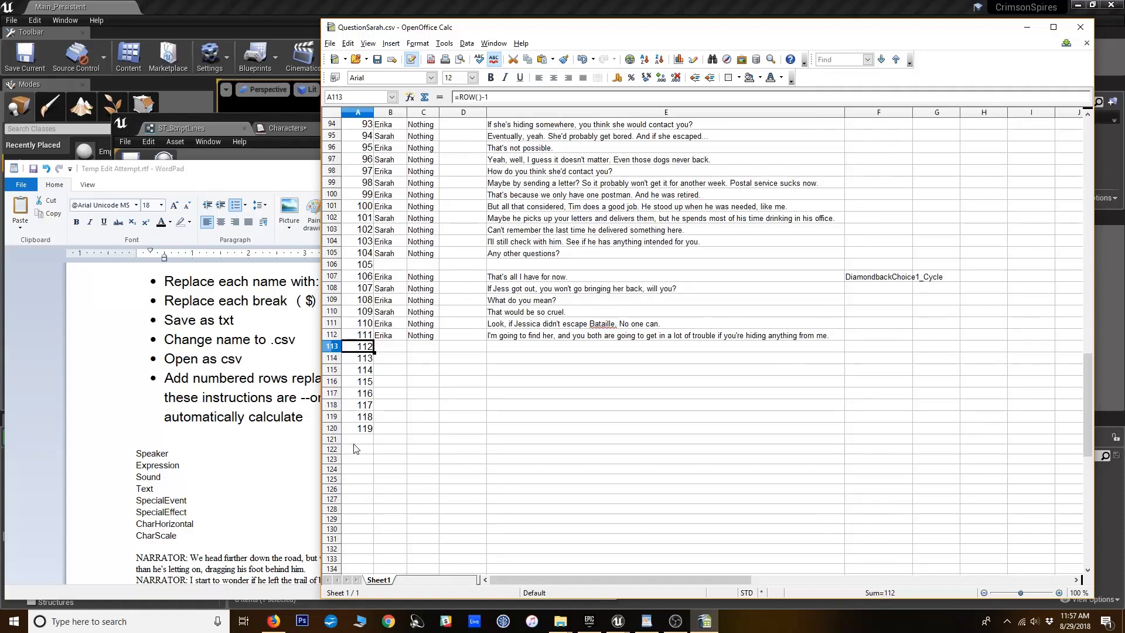
{"action": "left_click", "coordinate": [369, 428], "text": "shift"}
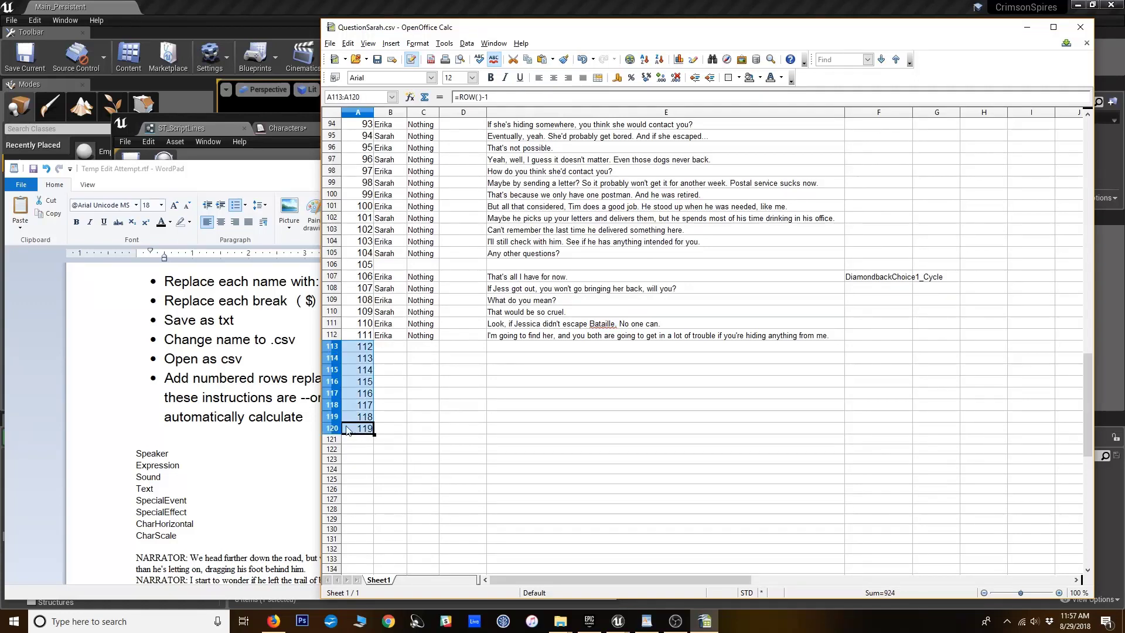
{"action": "key", "text": "Delete"}
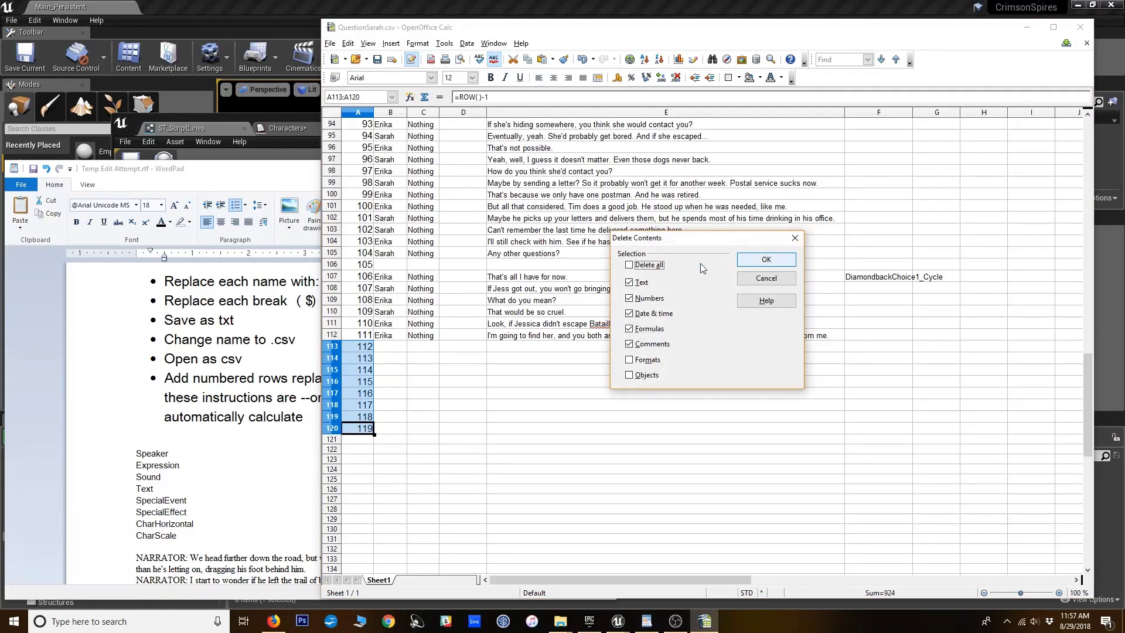
{"action": "left_click", "coordinate": [630, 265]}
{"action": "left_click", "coordinate": [766, 259]}
Check the last dialogue line, the A112 formula and the first Narrator entry
{"action": "scroll", "coordinate": [572, 391], "scroll_direction": "up", "scroll_amount": 2}
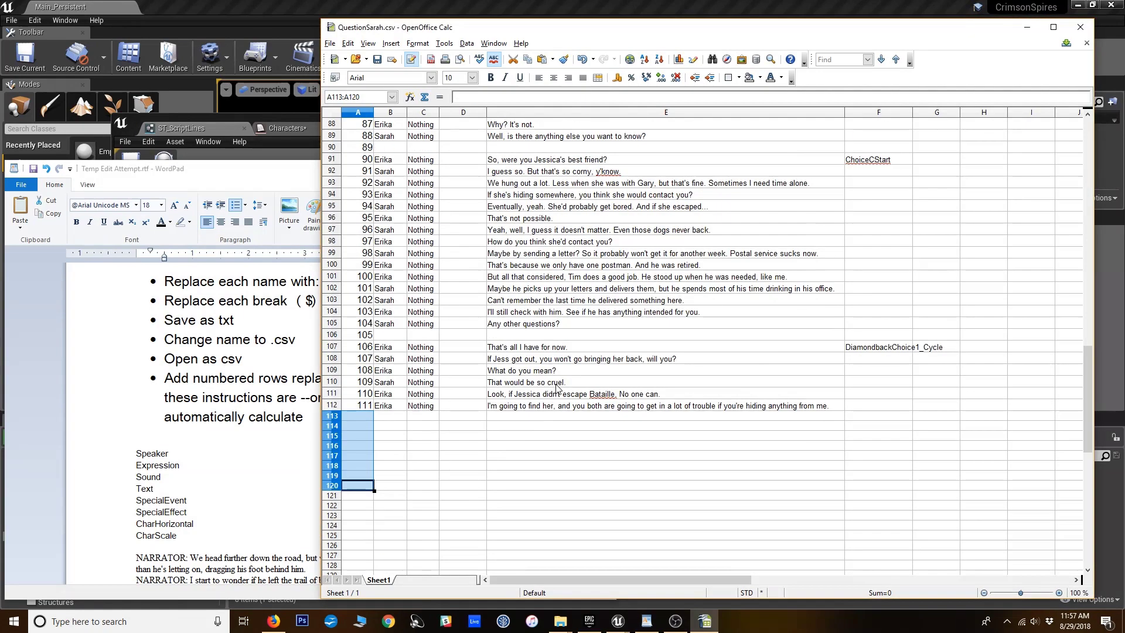
{"action": "left_click", "coordinate": [559, 393]}
{"action": "left_click", "coordinate": [361, 408]}
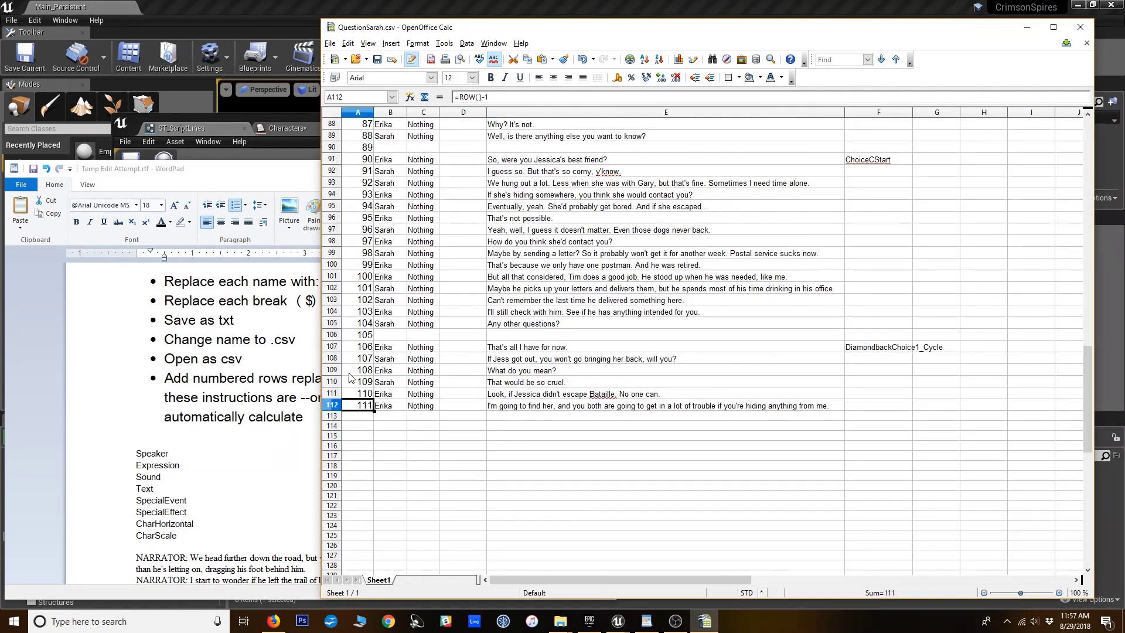
{"action": "scroll", "coordinate": [363, 208], "scroll_direction": "up", "scroll_amount": 11}
{"action": "scroll", "coordinate": [363, 208], "scroll_direction": "up", "scroll_amount": 18}
{"action": "left_click", "coordinate": [383, 155]}
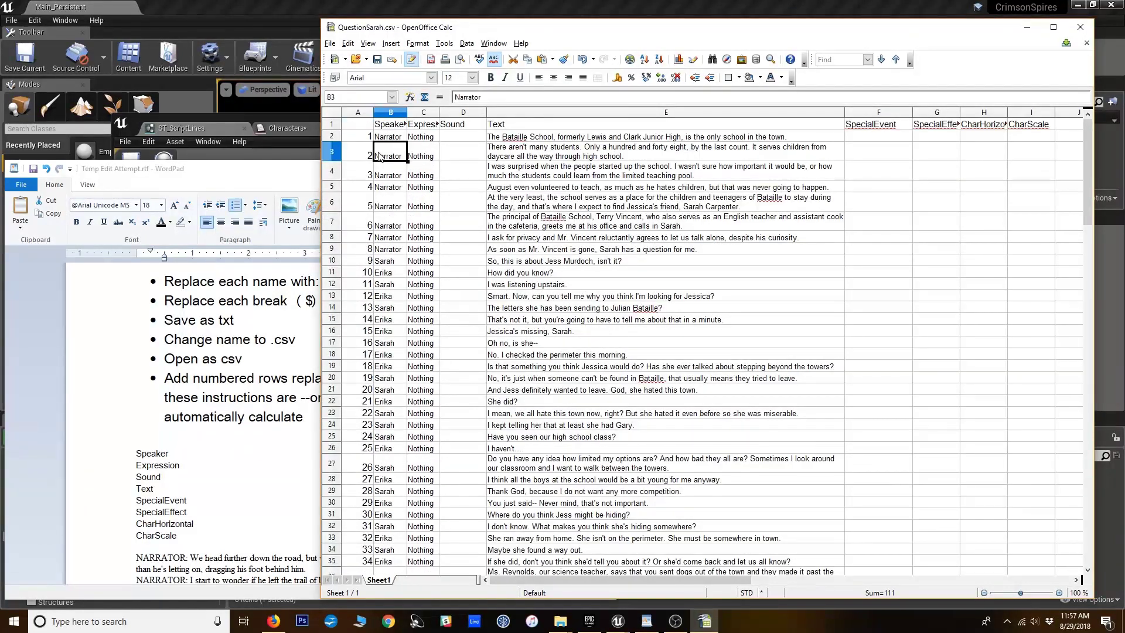
Save the sheet as Scene8_Sarah.ods in ODF Spreadsheet format
{"action": "left_click", "coordinate": [330, 44]}
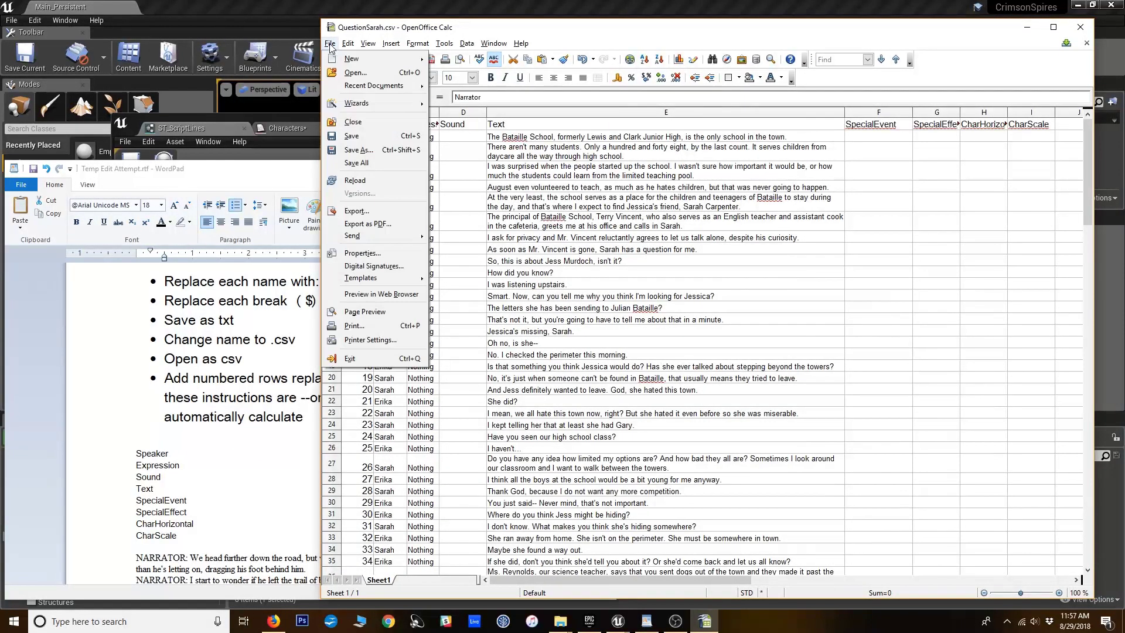
{"action": "left_click", "coordinate": [391, 151]}
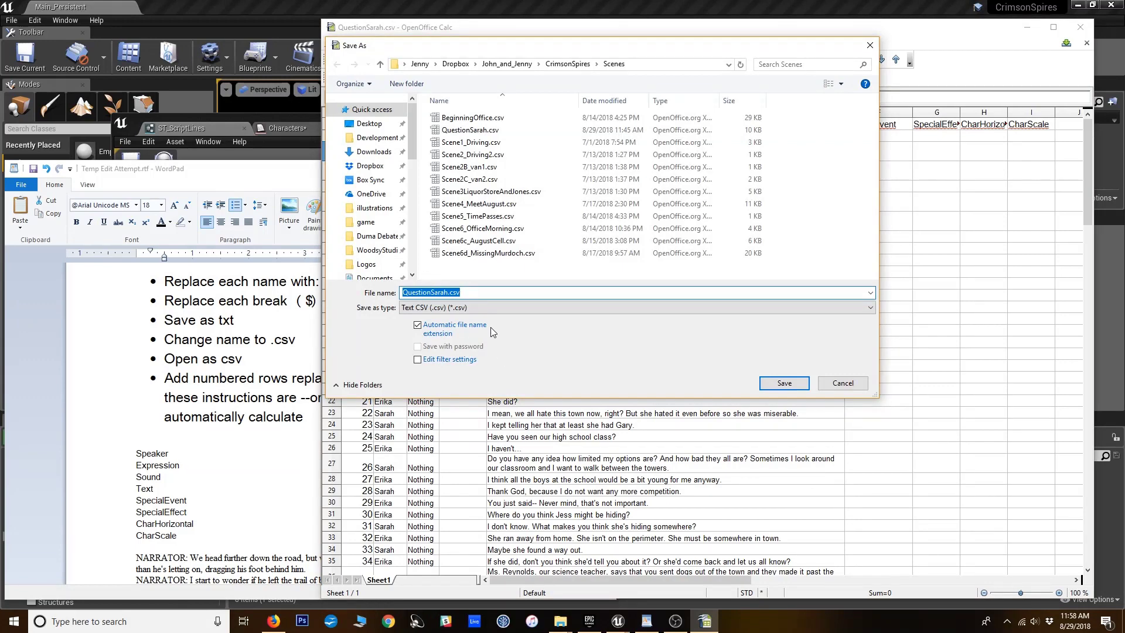
{"action": "left_click", "coordinate": [477, 308]}
{"action": "left_click", "coordinate": [478, 320]}
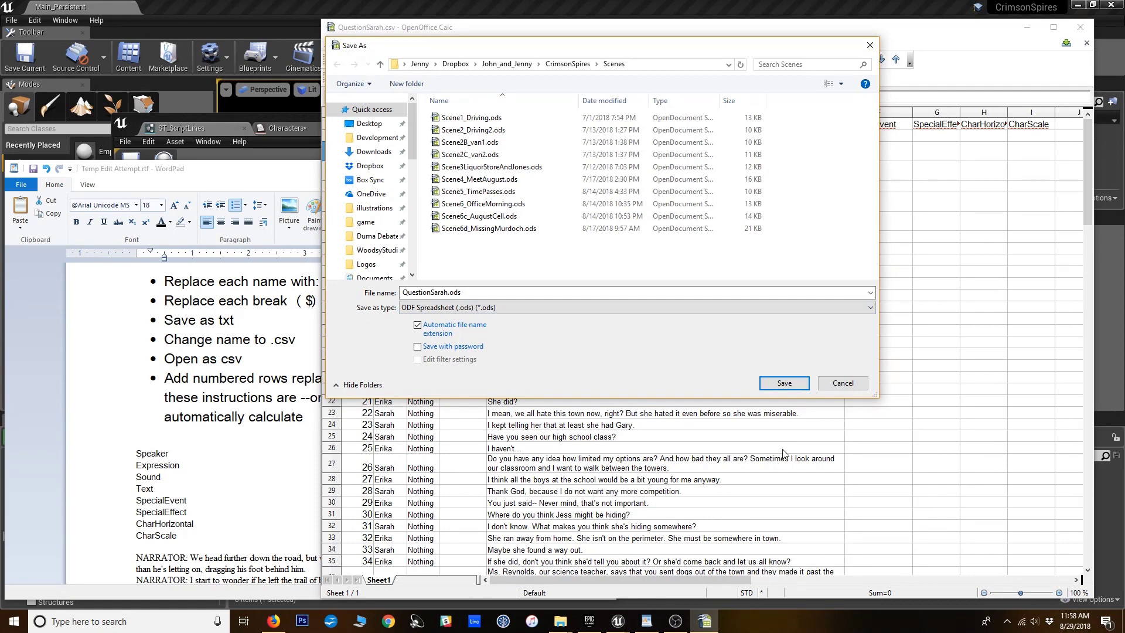
{"action": "double_click", "coordinate": [469, 293]}
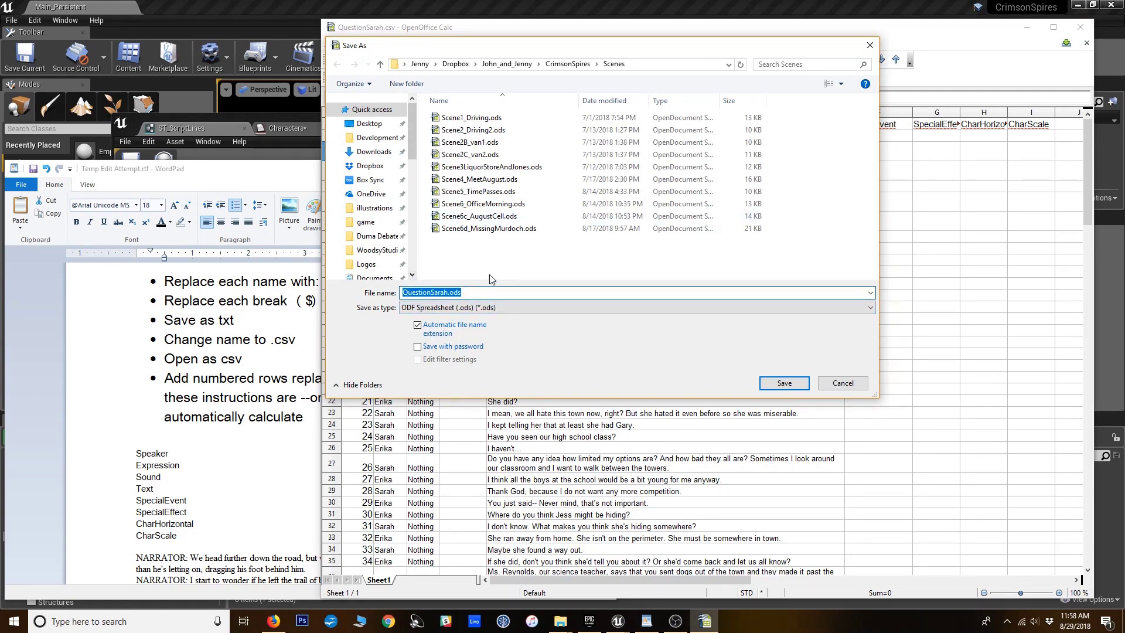
{"action": "type", "text": "Scene8)_"}
{"action": "key", "text": "BackSpace"}
{"action": "key", "text": "BackSpace"}
{"action": "type", "text": "_S8"}
{"action": "key", "text": "Return"}
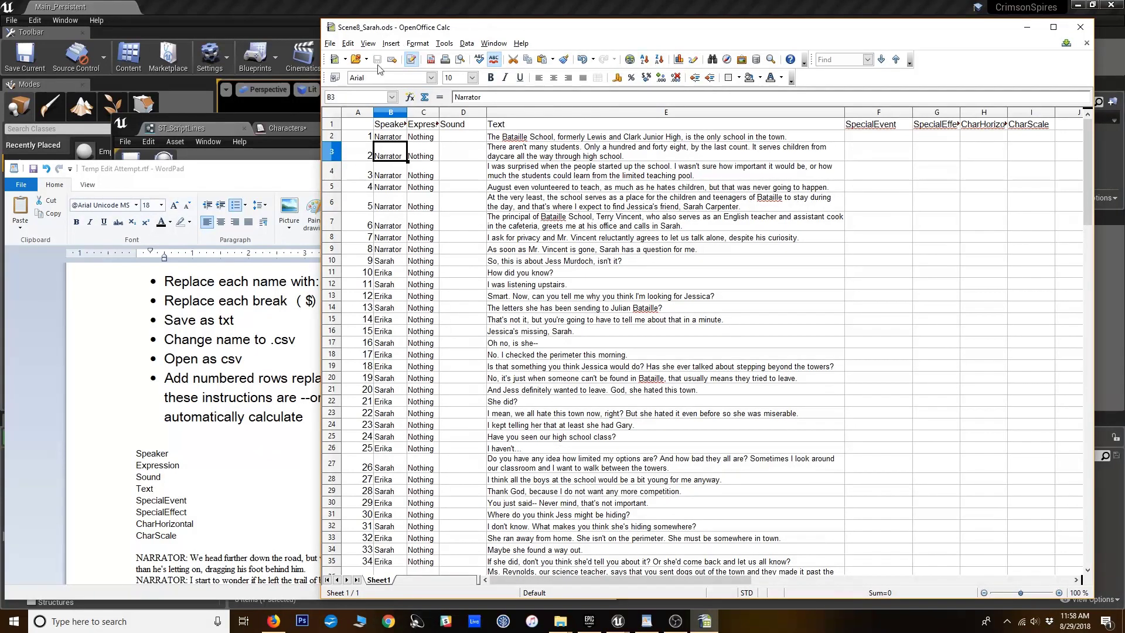
Export Scene8_Sarah.csv as Text CSV, keeping the format and default export options
{"action": "left_click", "coordinate": [332, 44]}
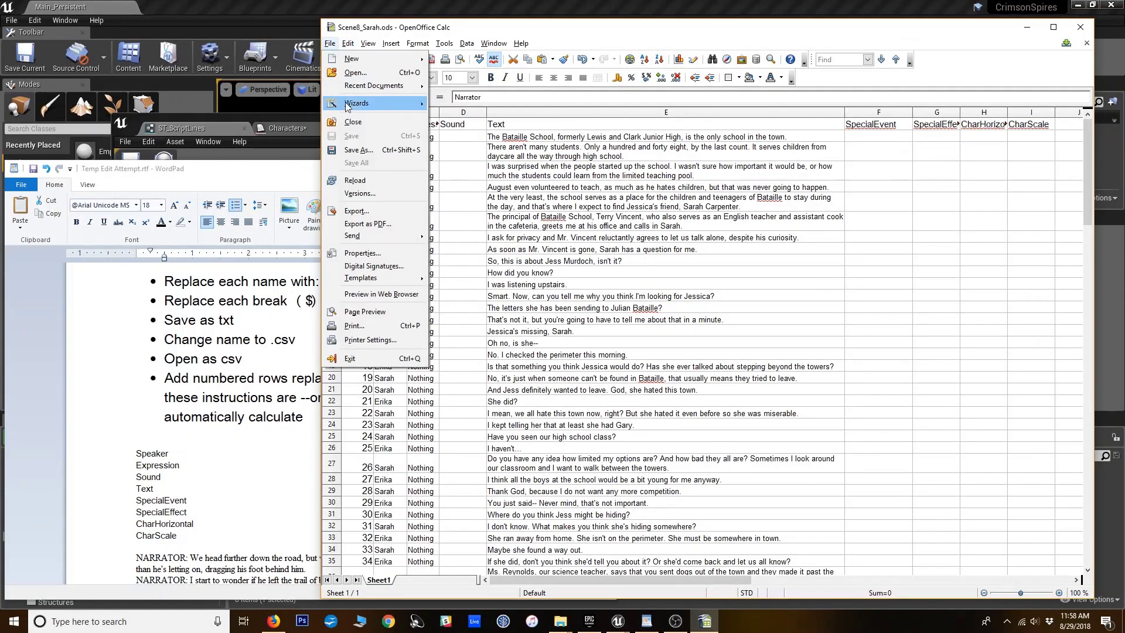
{"action": "left_click", "coordinate": [525, 529]}
{"action": "key", "text": "ctrl+shift+s"}
{"action": "left_click", "coordinate": [457, 307]}
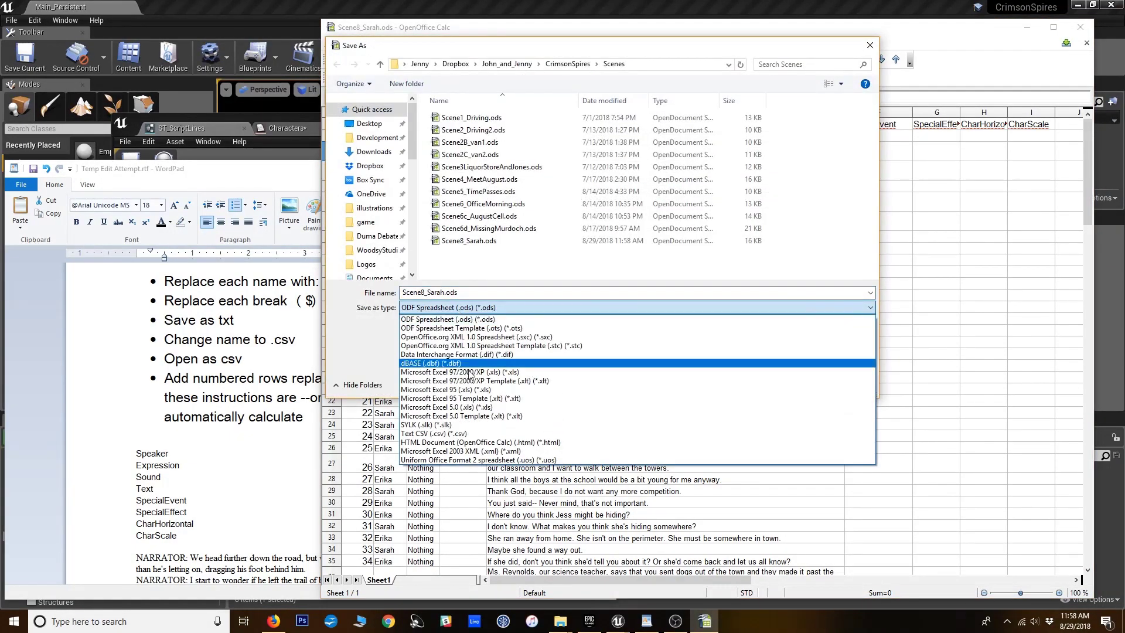
{"action": "left_click", "coordinate": [467, 434]}
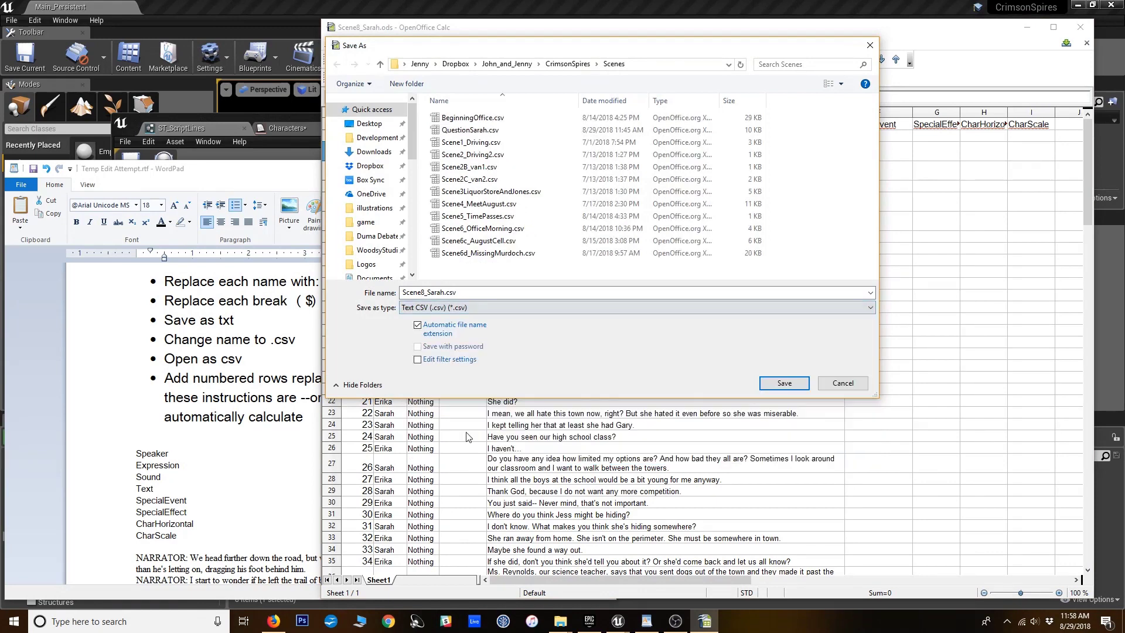
{"action": "left_click", "coordinate": [783, 383]}
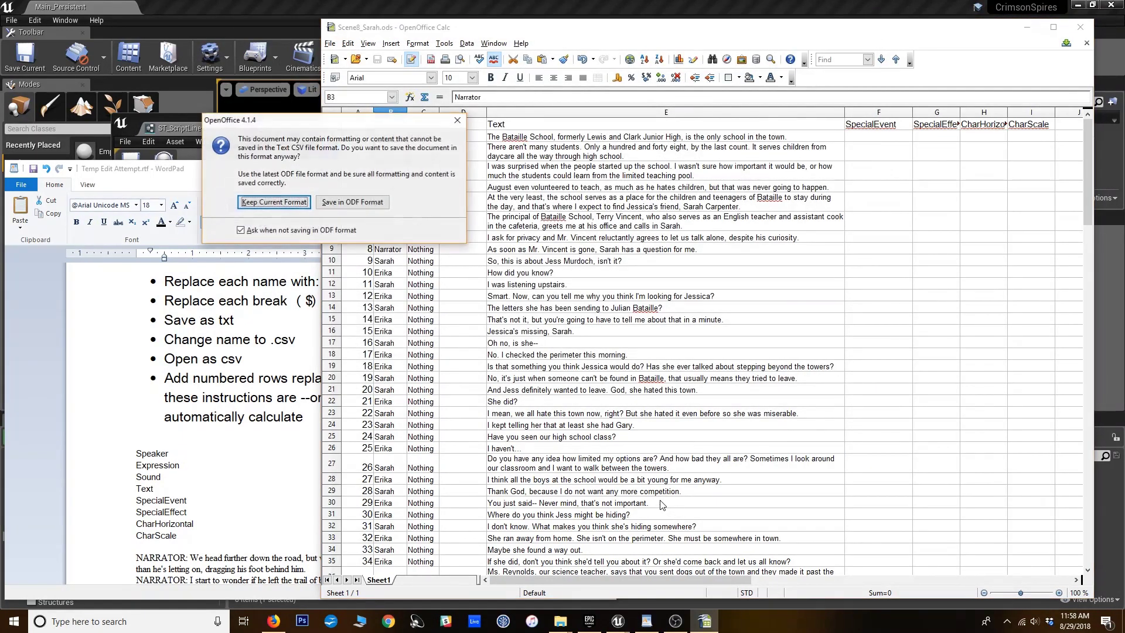
{"action": "left_click", "coordinate": [273, 201]}
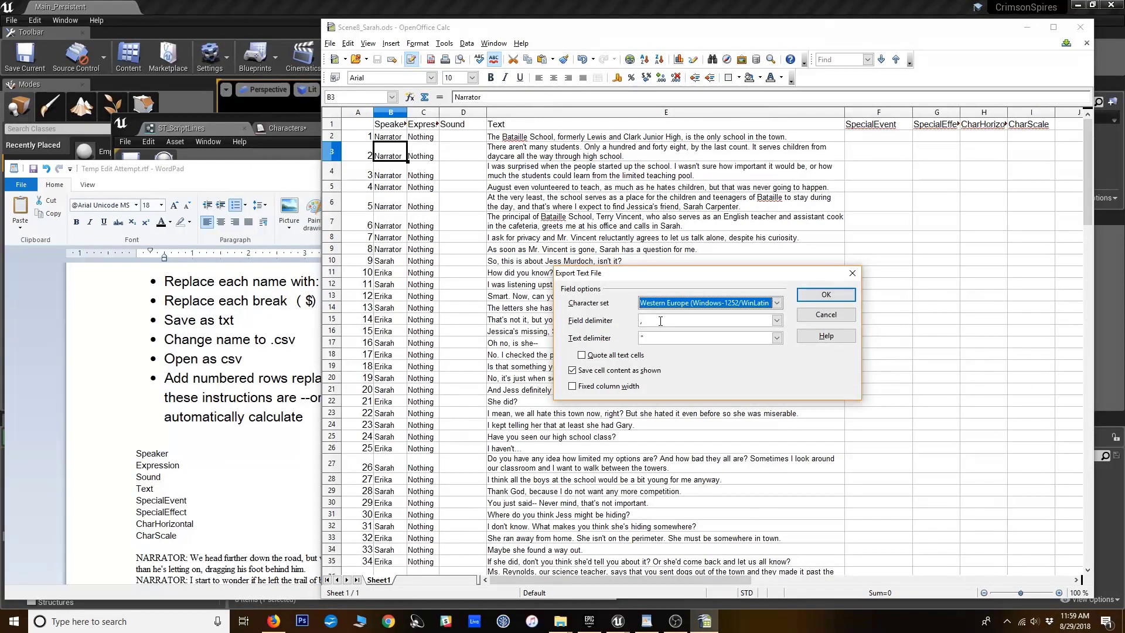
{"action": "left_click", "coordinate": [838, 290]}
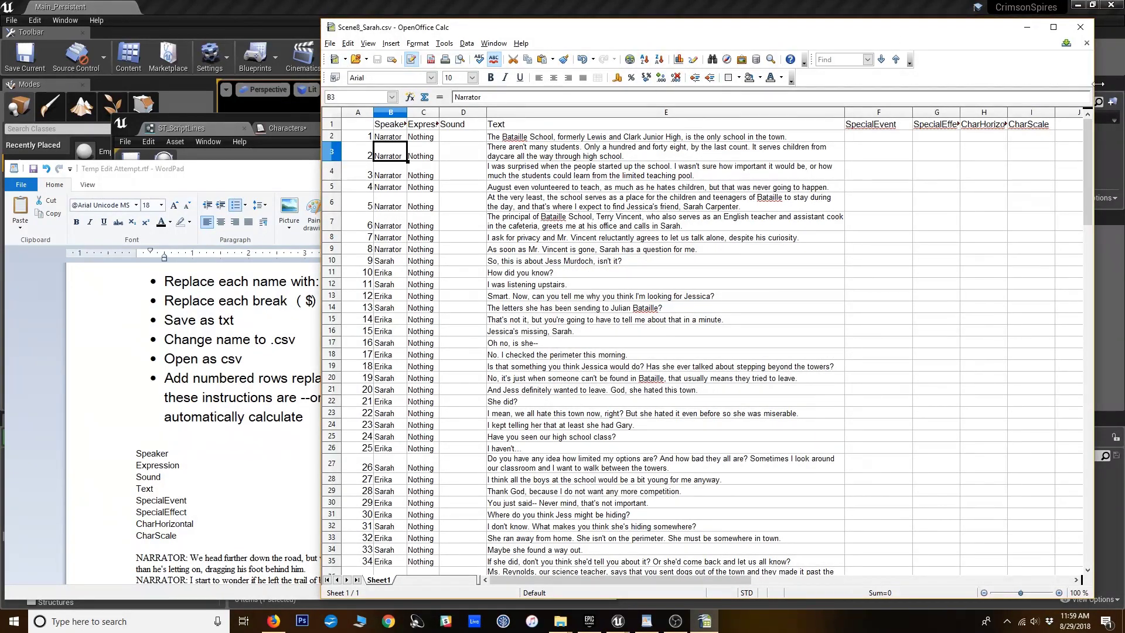
Close Calc and select Scene8_Sarah.csv in the Scenes Explorer window
{"action": "left_click", "coordinate": [1082, 28]}
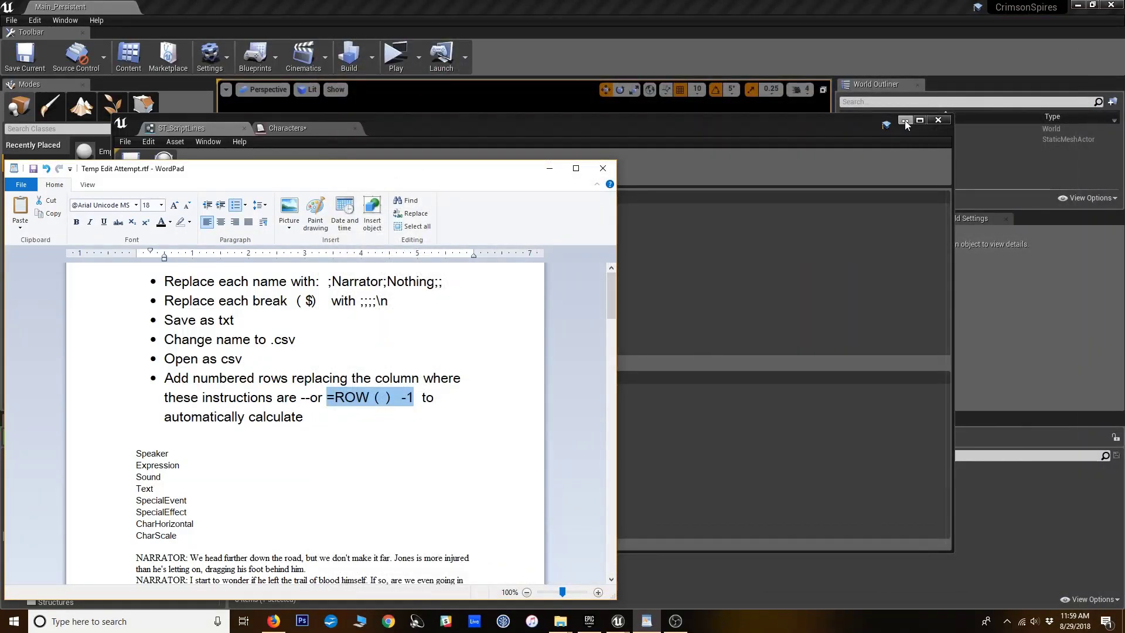
{"action": "left_click", "coordinate": [905, 121]}
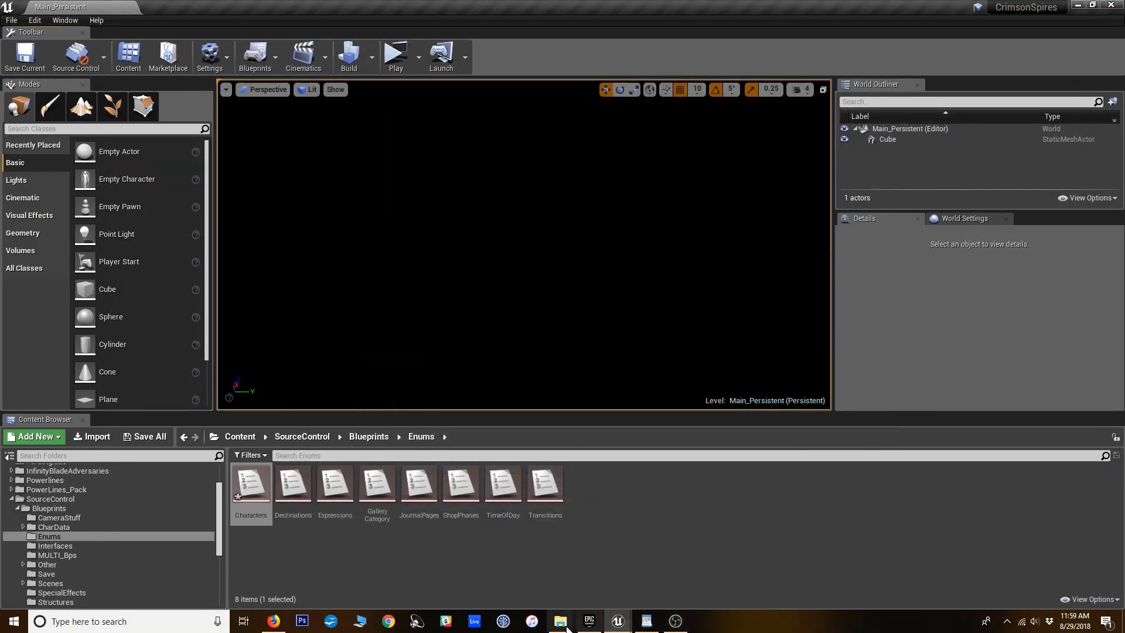
{"action": "left_click", "coordinate": [563, 623]}
{"action": "left_click", "coordinate": [504, 566]}
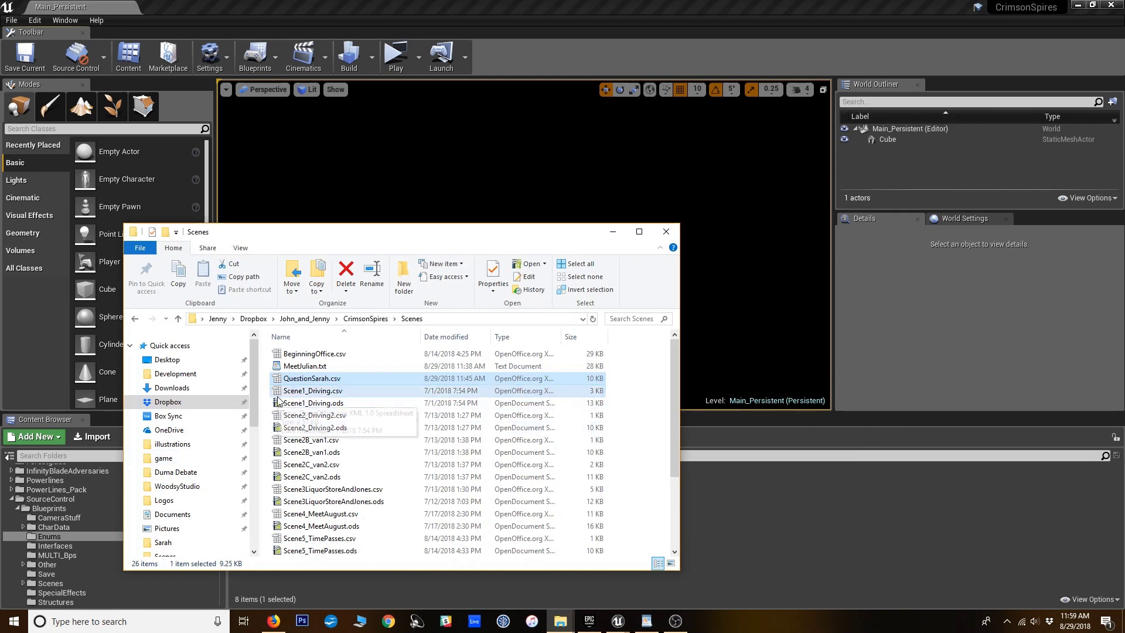
{"action": "left_click", "coordinate": [332, 414]}
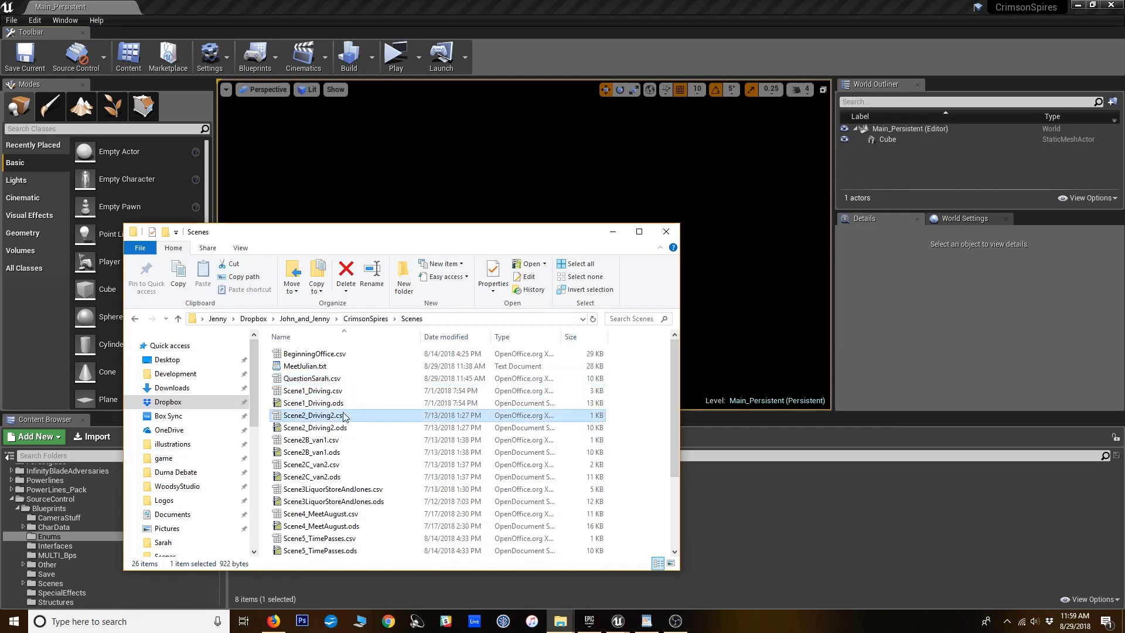
{"action": "scroll", "coordinate": [332, 414], "scroll_direction": "down", "scroll_amount": 3}
{"action": "left_click", "coordinate": [330, 526]}
Open Scenes/Chapter1 in the Content Browser and drag Scene8_Sarah.csv into it
{"action": "left_click_drag", "start_coordinate": [327, 241], "coordinate": [227, 76]}
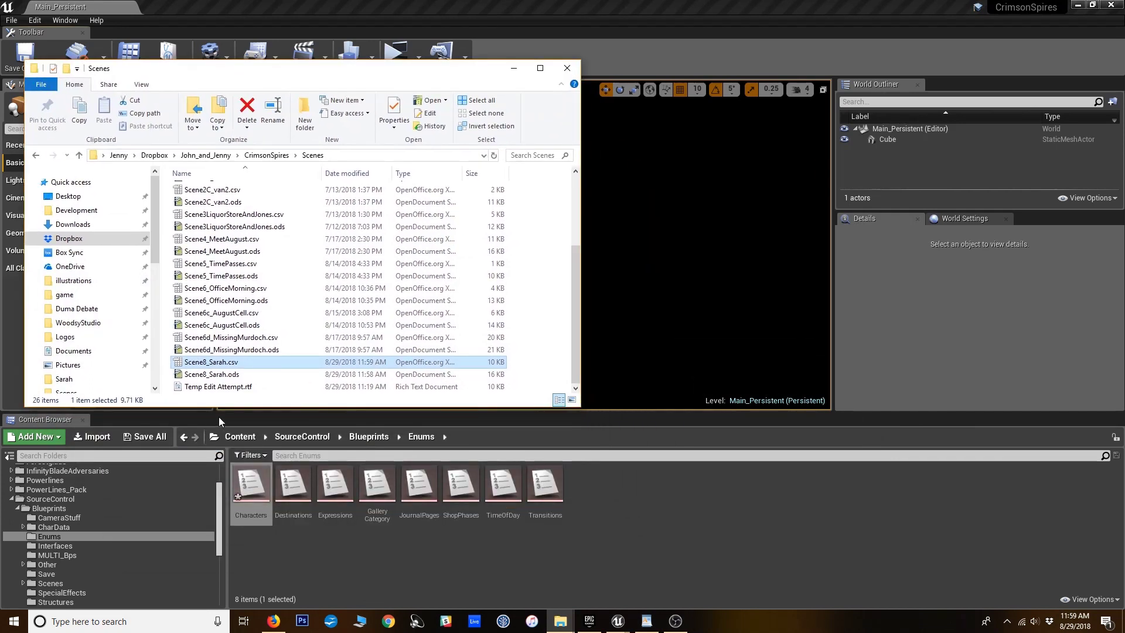
{"action": "left_click", "coordinate": [65, 582]}
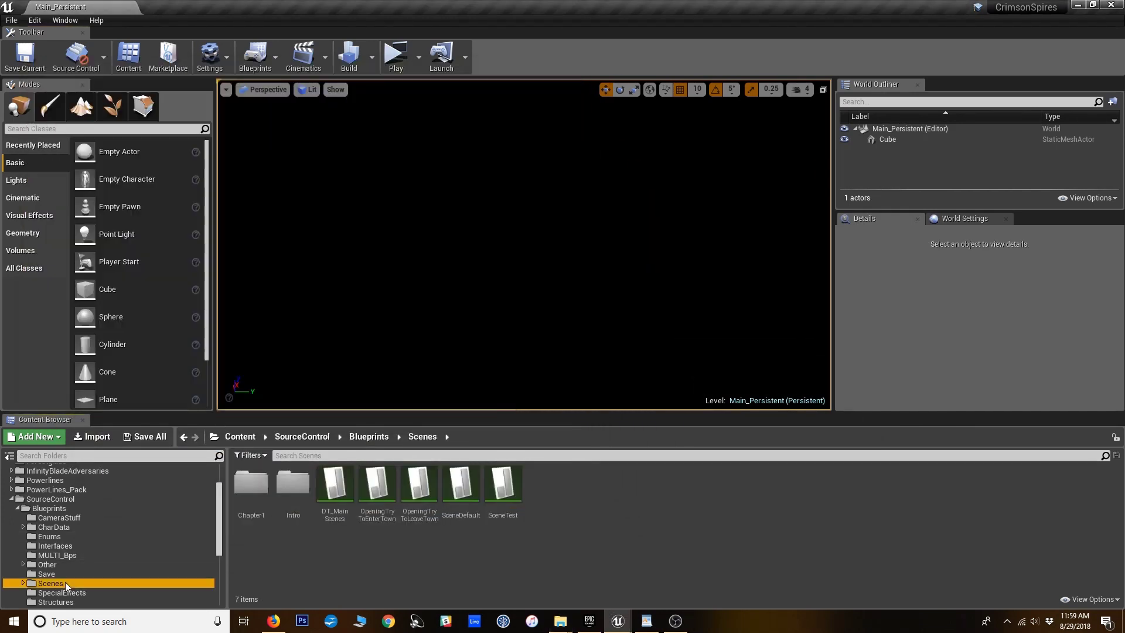
{"action": "double_click", "coordinate": [252, 486]}
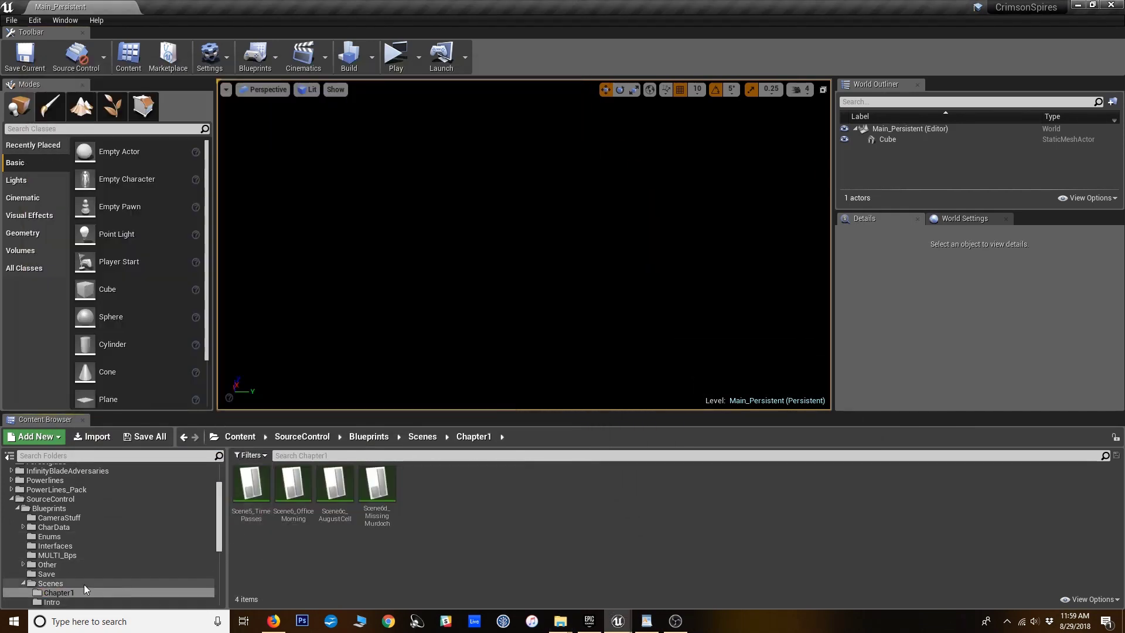
{"action": "mouse_move", "coordinate": [561, 620]}
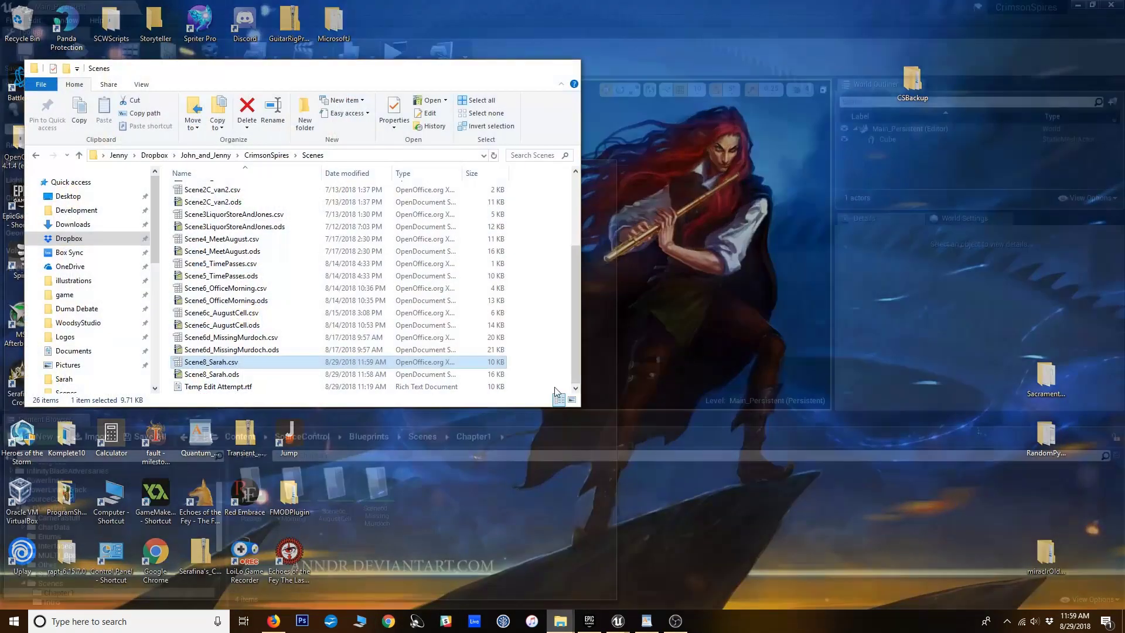
{"action": "left_click", "coordinate": [504, 574]}
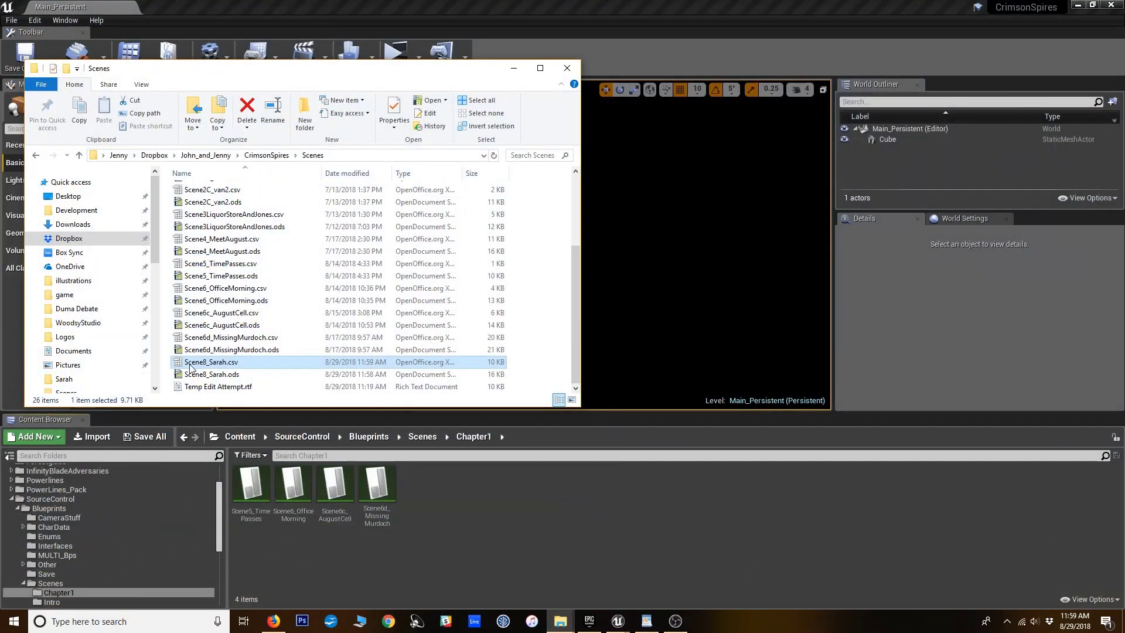
{"action": "left_click_drag", "start_coordinate": [211, 362], "coordinate": [485, 524]}
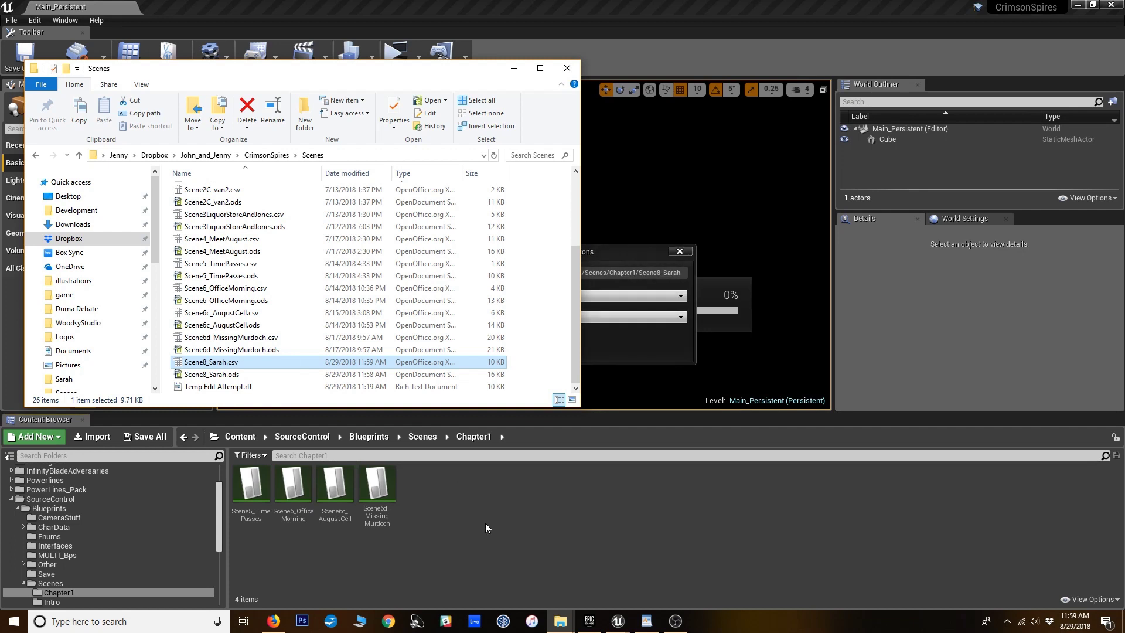
Choose ST_ScriptLines as the row structure, confirm the import, then return to Chapter1
{"action": "left_click", "coordinate": [655, 329]}
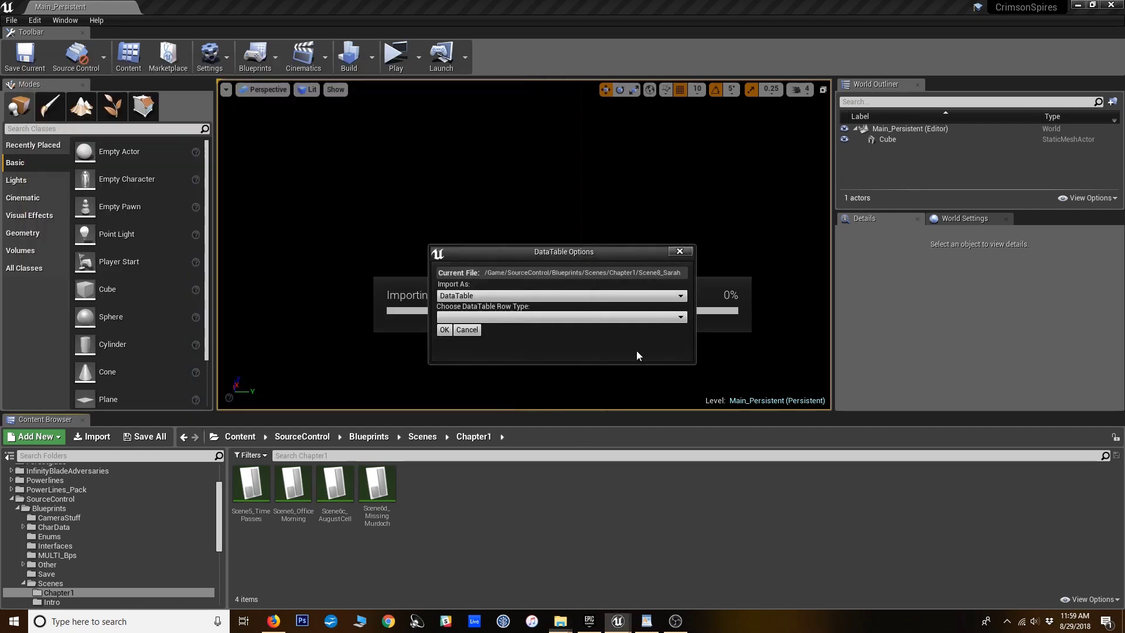
{"action": "left_click", "coordinate": [515, 320]}
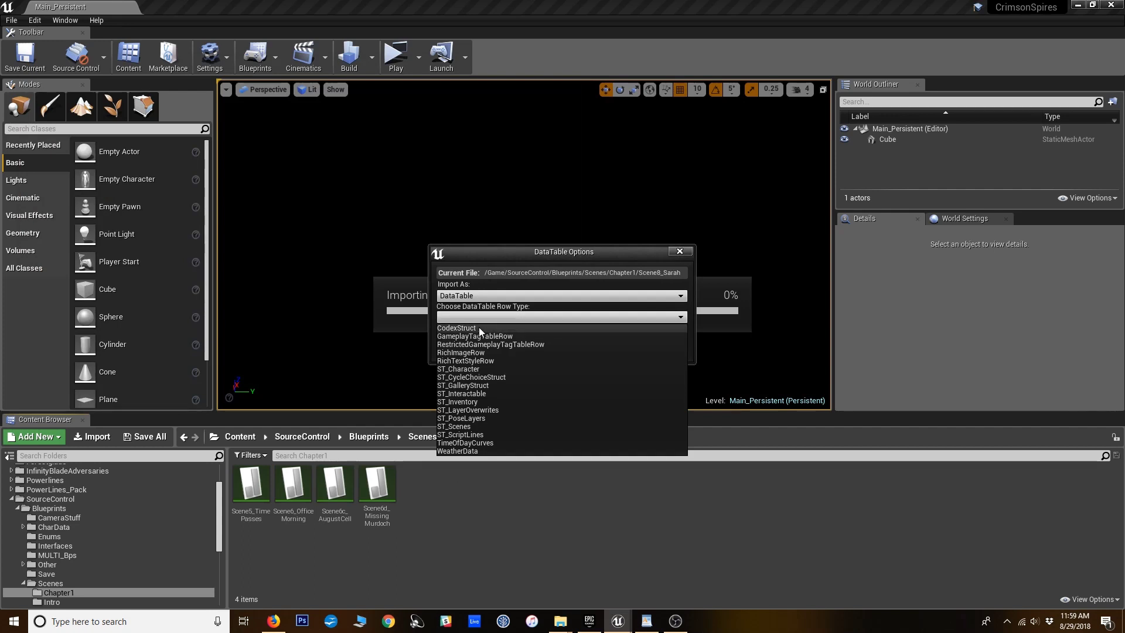
{"action": "left_click", "coordinate": [451, 435]}
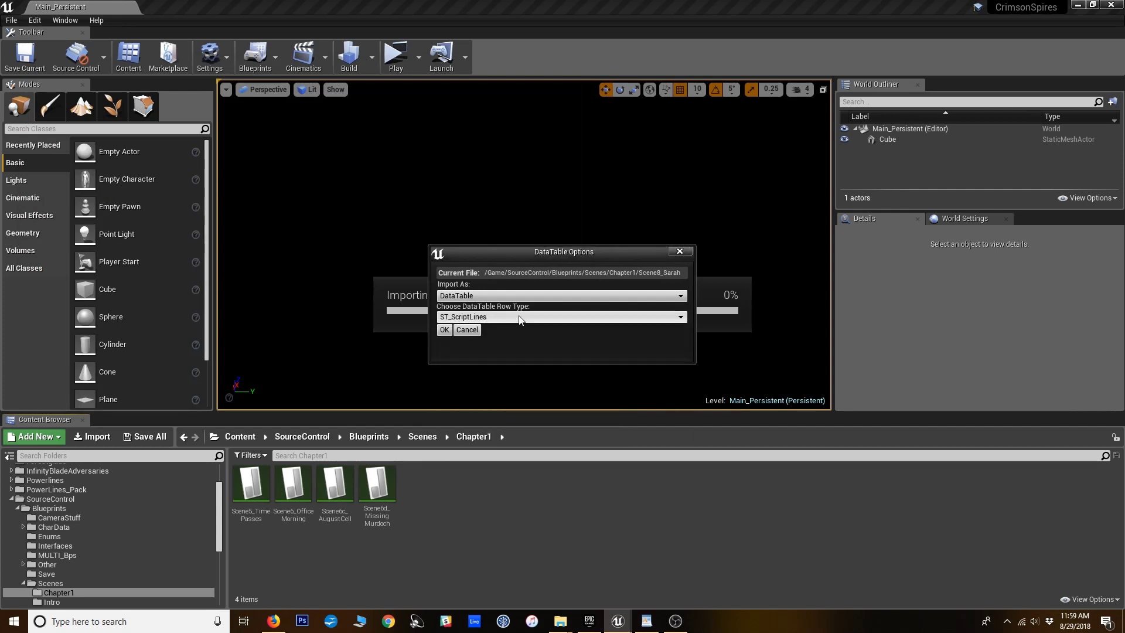
{"action": "left_click", "coordinate": [444, 329]}
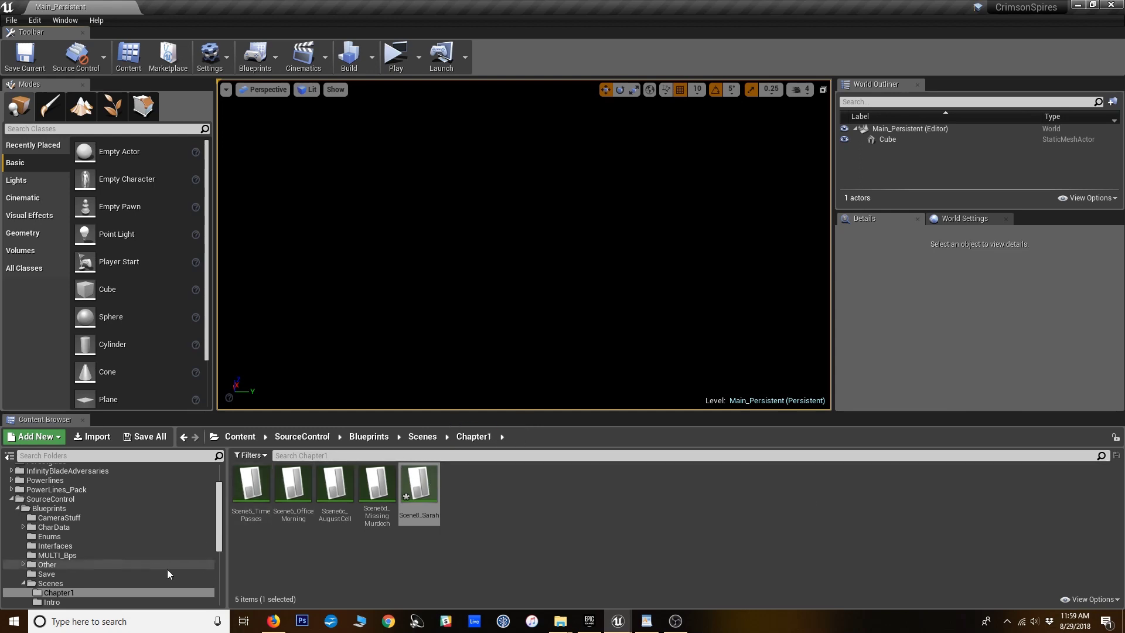
{"action": "scroll", "coordinate": [146, 545], "scroll_direction": "down", "scroll_amount": 2}
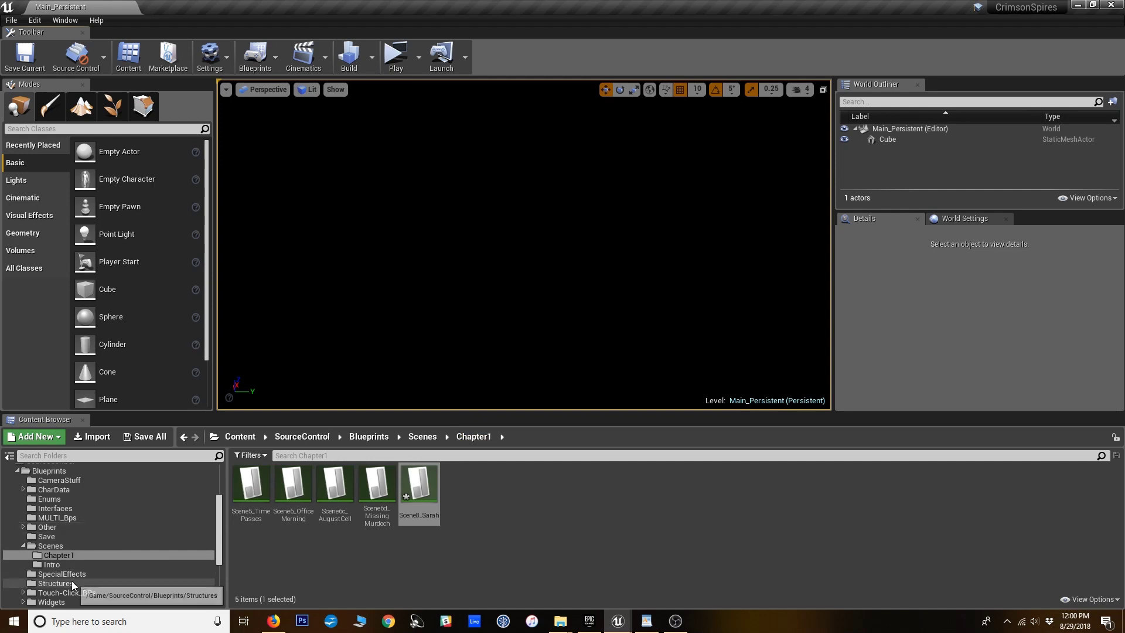
{"action": "left_click", "coordinate": [71, 582]}
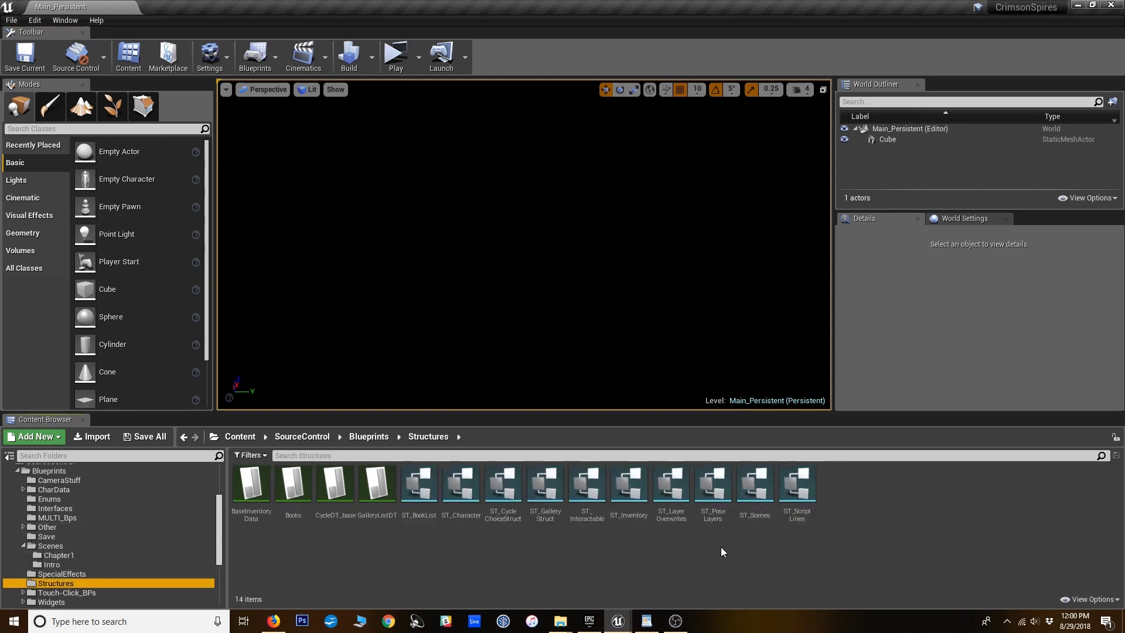
{"action": "left_click", "coordinate": [61, 555]}
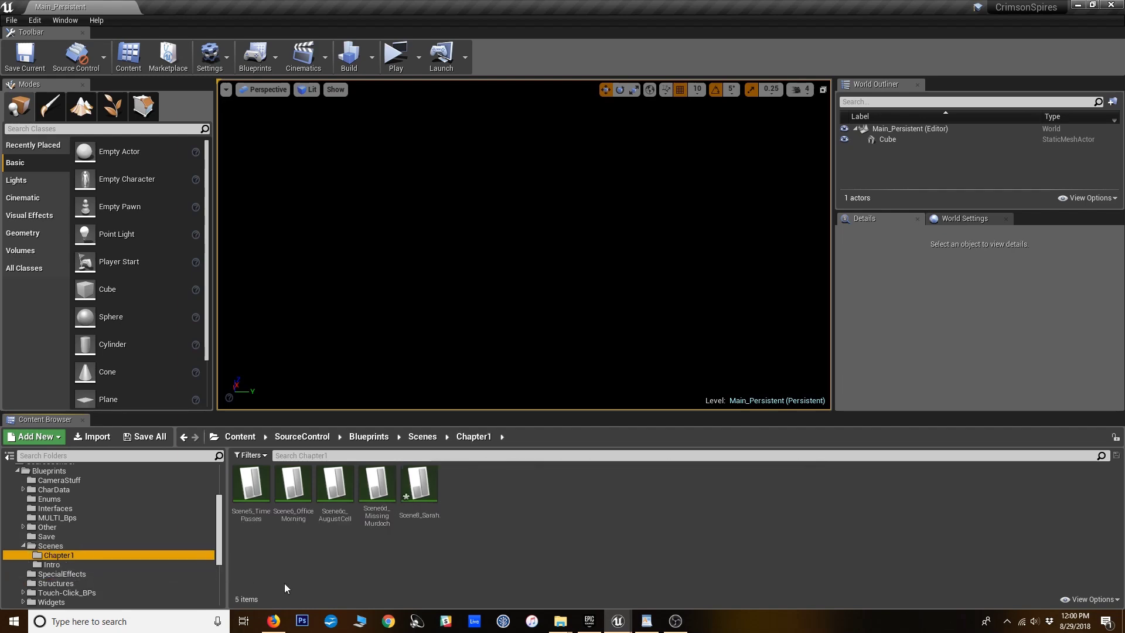
Open the Scene8_Sarah data table, enlarge the row list and scroll through its rows
{"action": "double_click", "coordinate": [420, 519]}
{"action": "scroll", "coordinate": [402, 278], "scroll_direction": "down", "scroll_amount": 5}
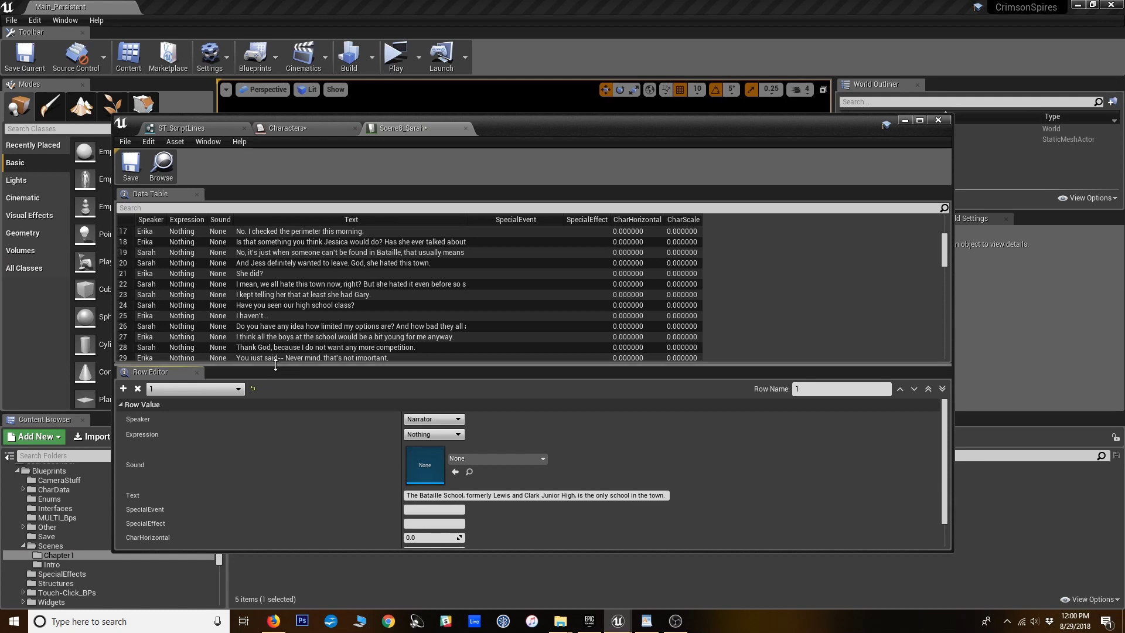
{"action": "left_click_drag", "start_coordinate": [275, 368], "coordinate": [275, 454]}
{"action": "scroll", "coordinate": [317, 295], "scroll_direction": "down", "scroll_amount": 6}
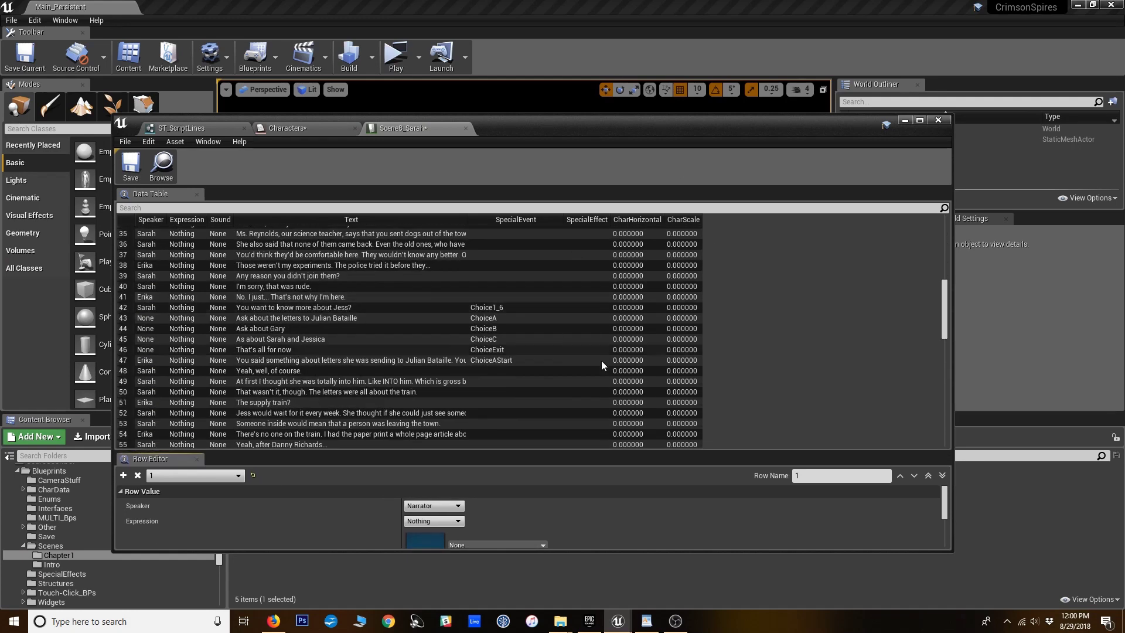
{"action": "scroll", "coordinate": [391, 277], "scroll_direction": "up", "scroll_amount": 11}
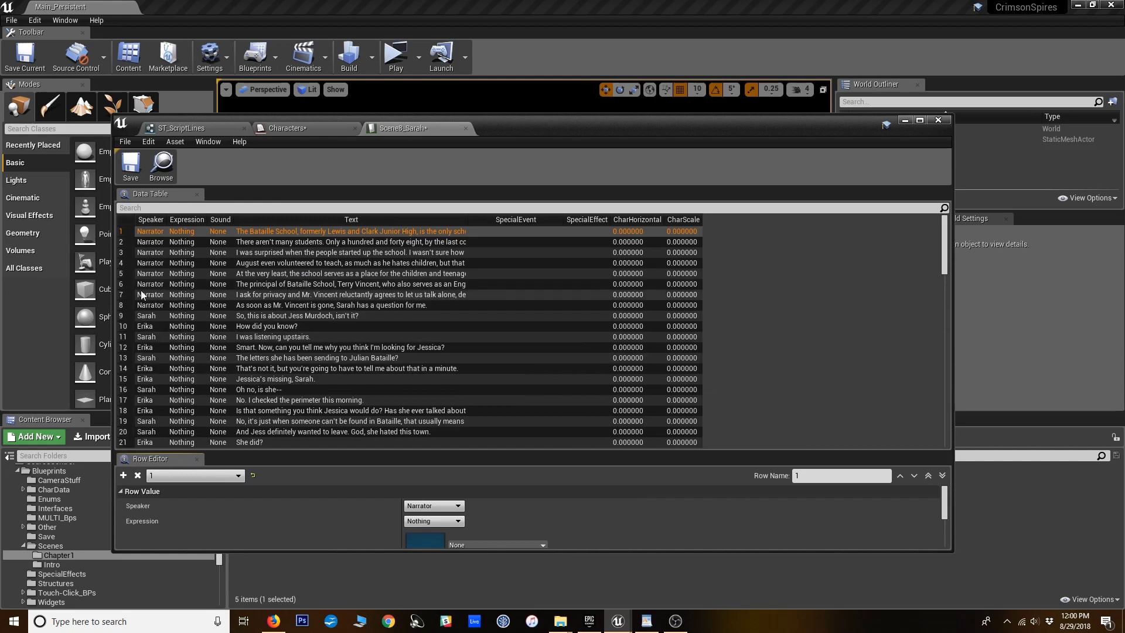
{"action": "scroll", "coordinate": [237, 371], "scroll_direction": "down", "scroll_amount": 12}
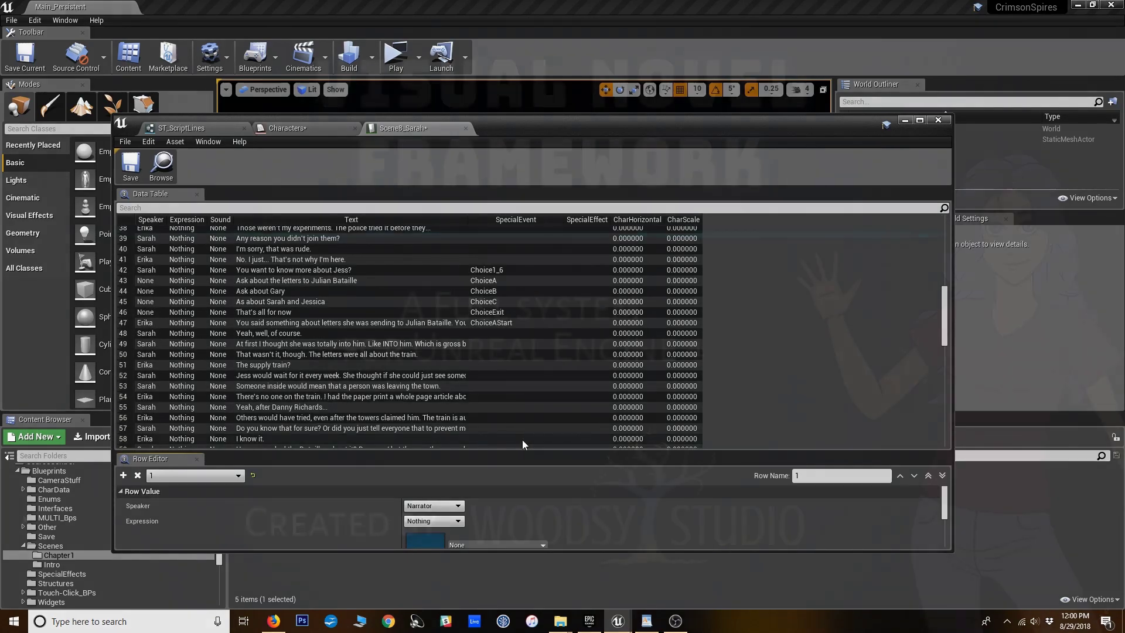